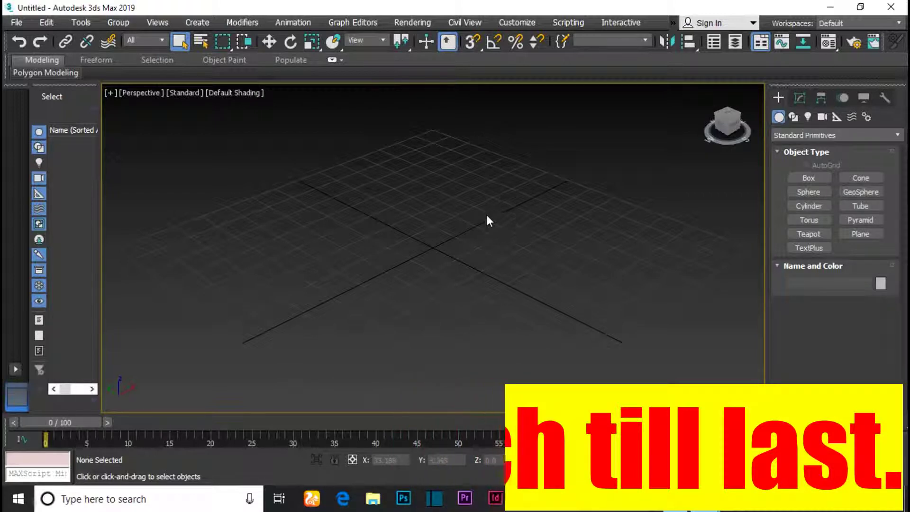
# - Create a standard cylinder on the grid with a radius of about 27 and a height of about 46
pyautogui.keyDown('alt'); pyautogui.moveTo(411, 218); pyautogui.dragTo(473, 242, button='middle'); pyautogui.keyUp('alt')
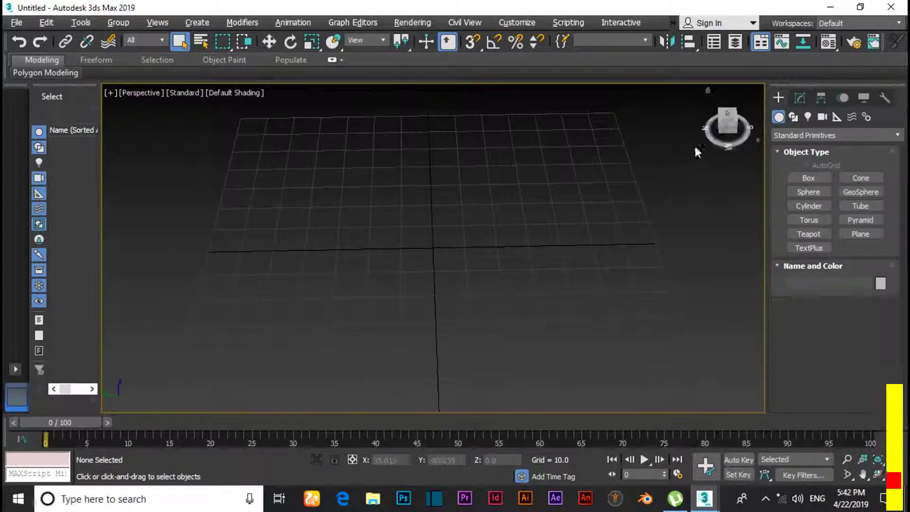
pyautogui.moveTo(719, 144); pyautogui.dragTo(108, 414)
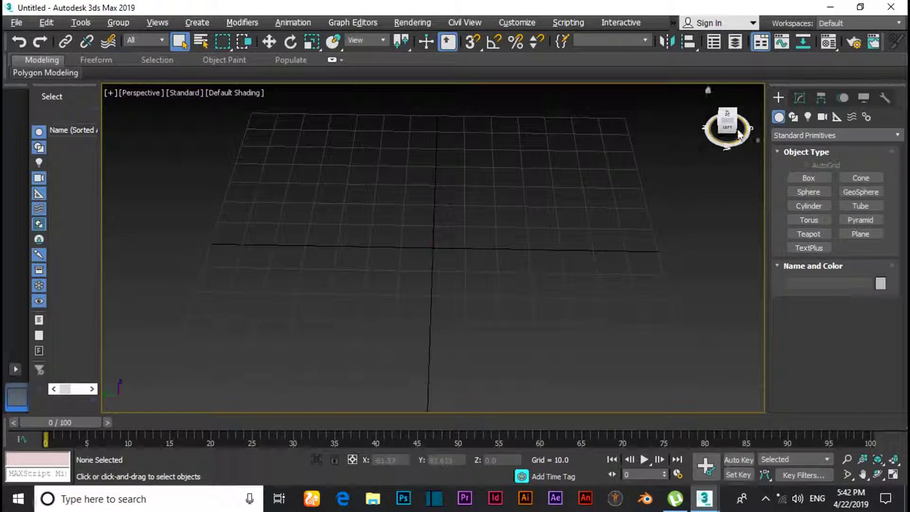
pyautogui.moveTo(727, 126); pyautogui.dragTo(721, 144)
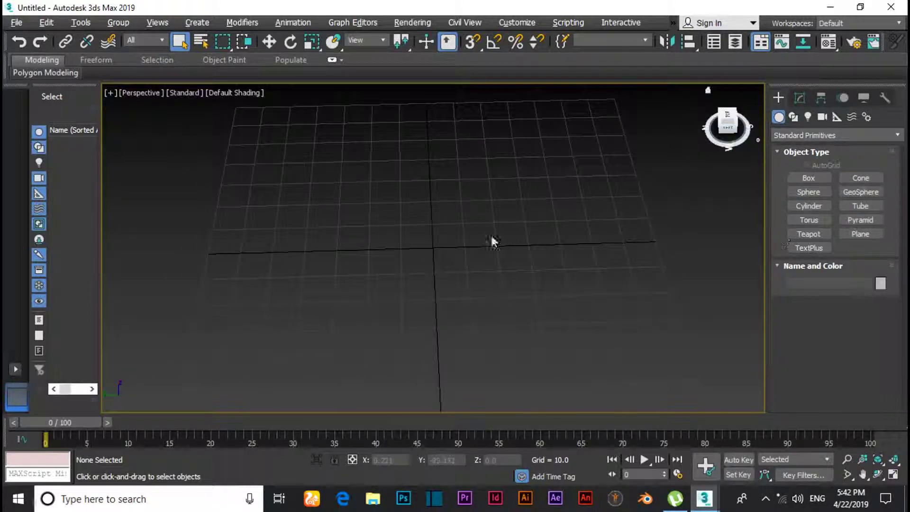
pyautogui.click(808, 206)
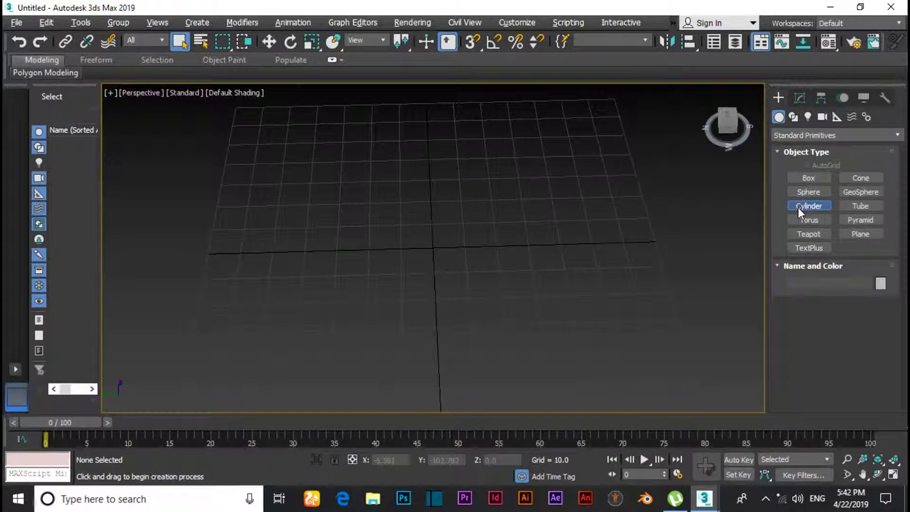
pyautogui.moveTo(355, 234); pyautogui.dragTo(436, 256)
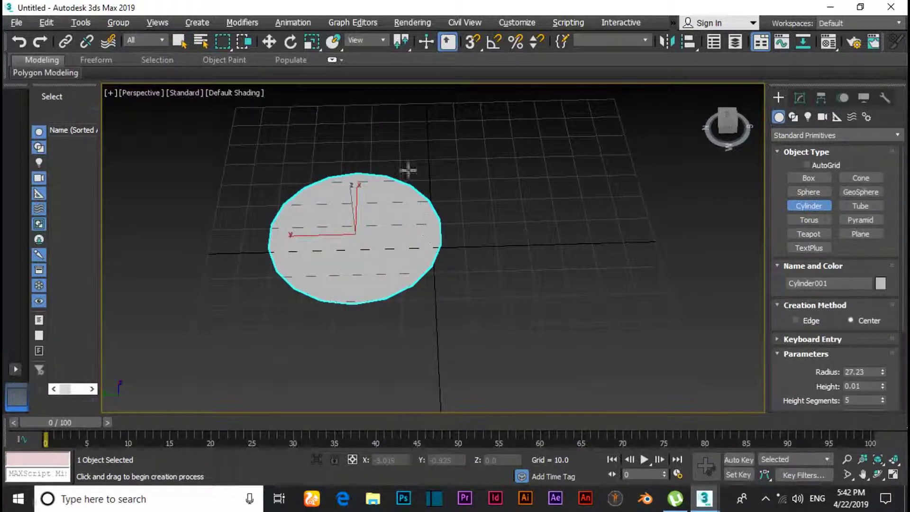
pyautogui.click(407, 109)
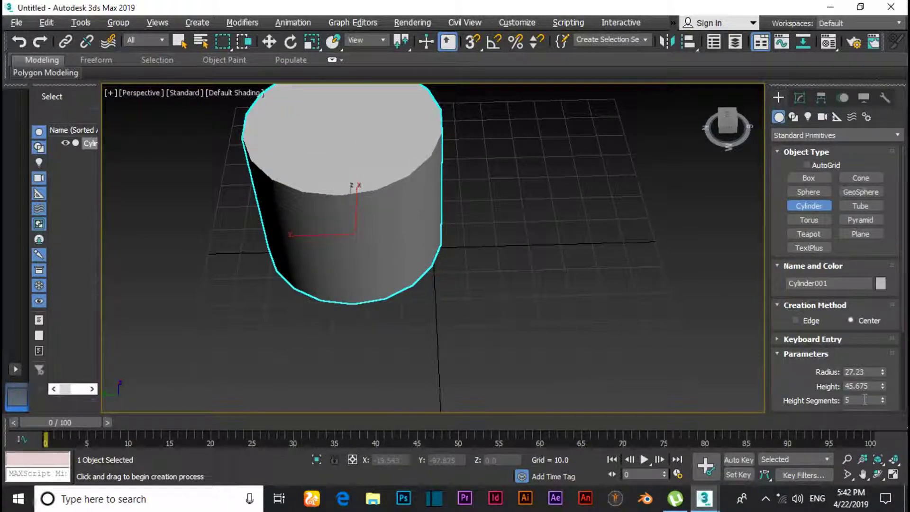
# - Set the cylinder to 8 sides and 1 height segment
pyautogui.scroll(-3, 894, 333)
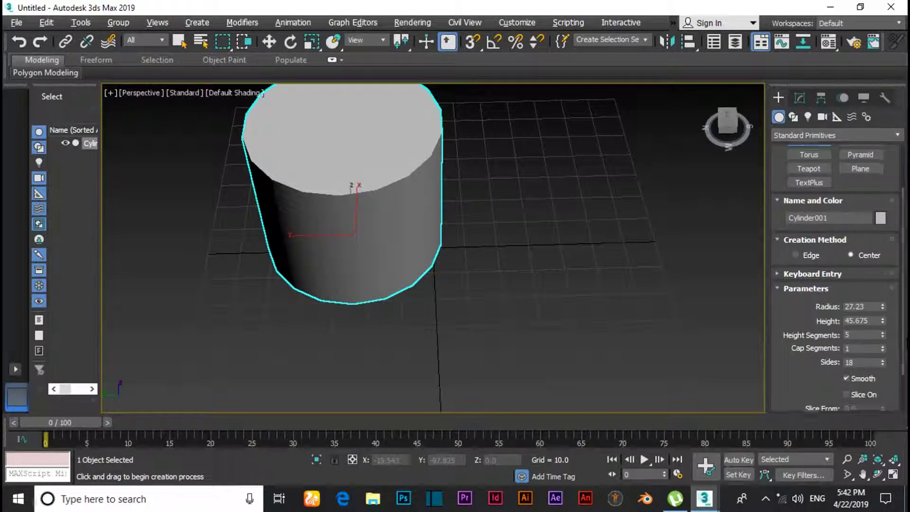
pyautogui.click(869, 362)
pyautogui.write('8')
pyautogui.press('Return')
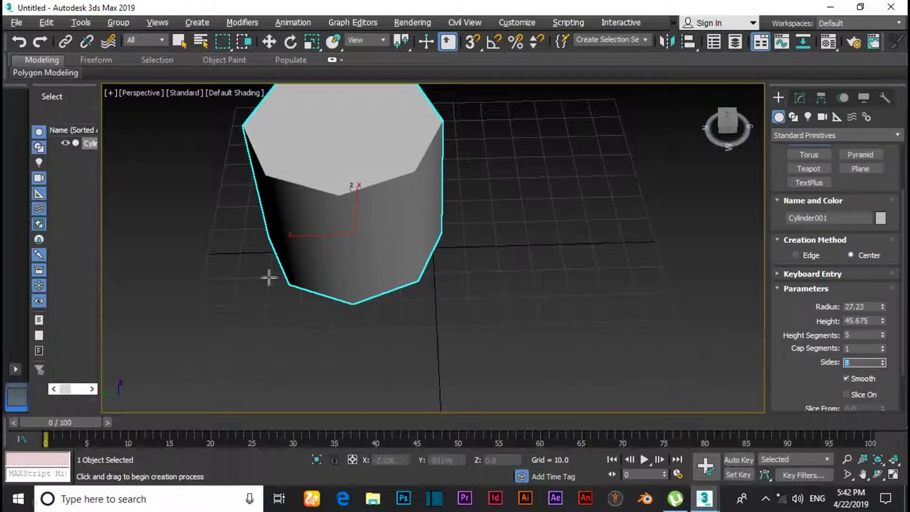
pyautogui.click(861, 335)
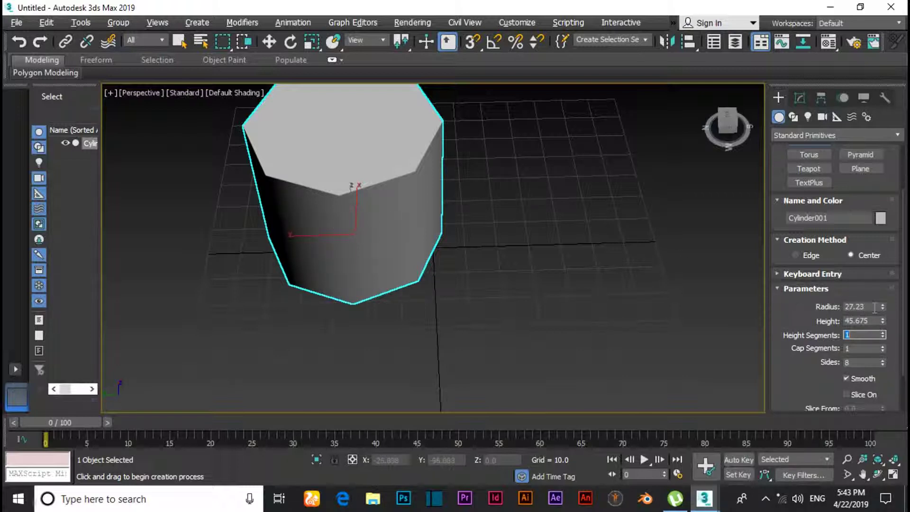
# - Try cylinder heights of about 86, about 110 and 200
pyautogui.moveTo(880, 321); pyautogui.dragTo(881, 270)
pyautogui.scroll(-5, 437, 221)
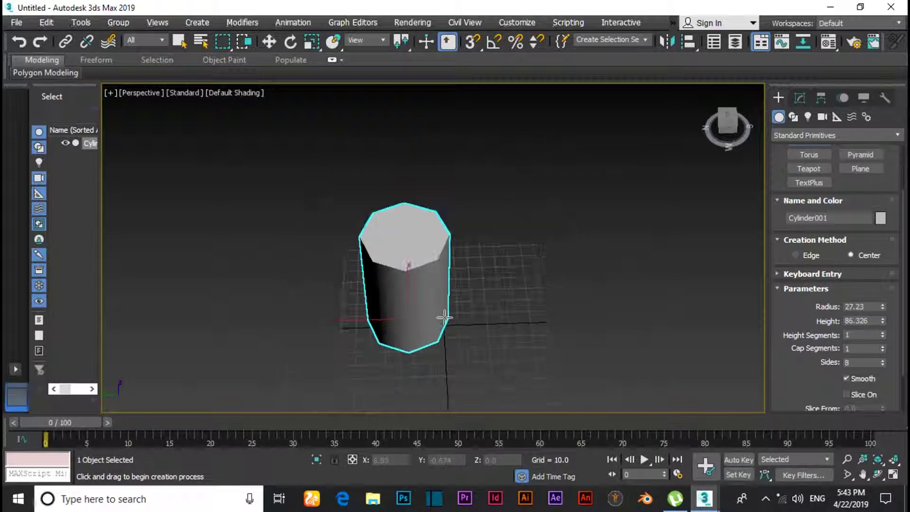
pyautogui.keyDown('alt'); pyautogui.moveTo(445, 317); pyautogui.dragTo(414, 325, button='middle'); pyautogui.keyUp('alt')
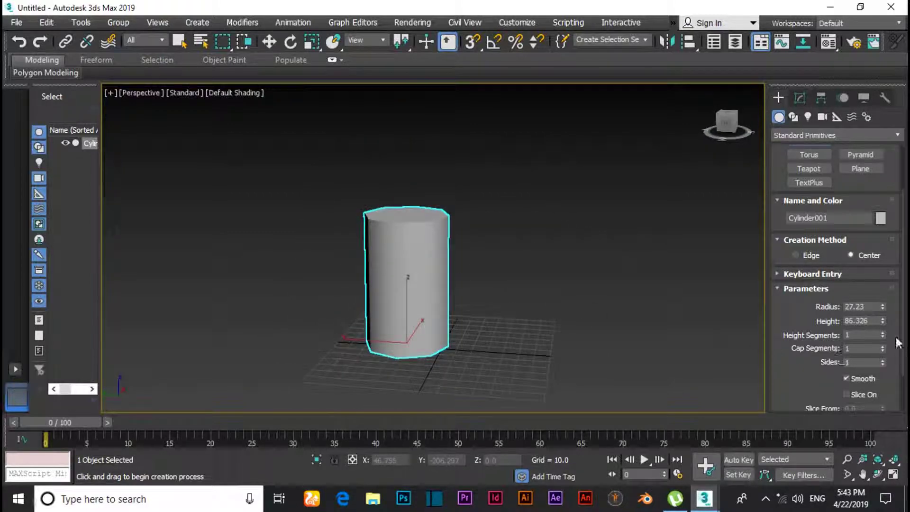
pyautogui.moveTo(883, 323); pyautogui.dragTo(881, 315)
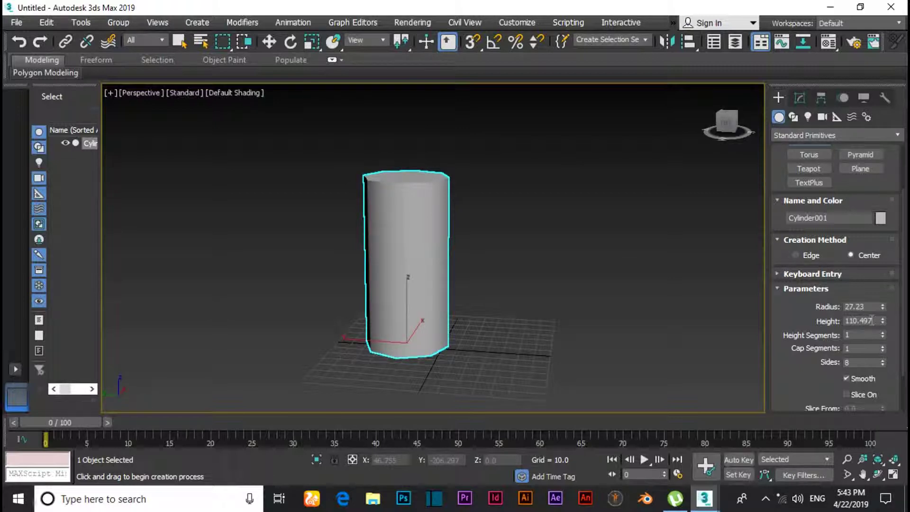
pyautogui.doubleClick(872, 320)
pyautogui.write('200')
pyautogui.press('Return')
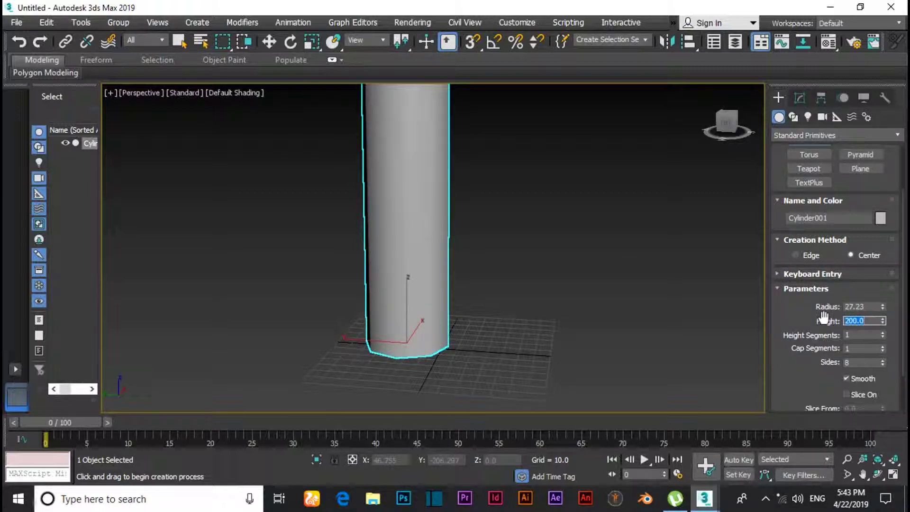
# - Set the cylinder's height to 150 and its radius to 40
pyautogui.scroll(-4, 598, 311)
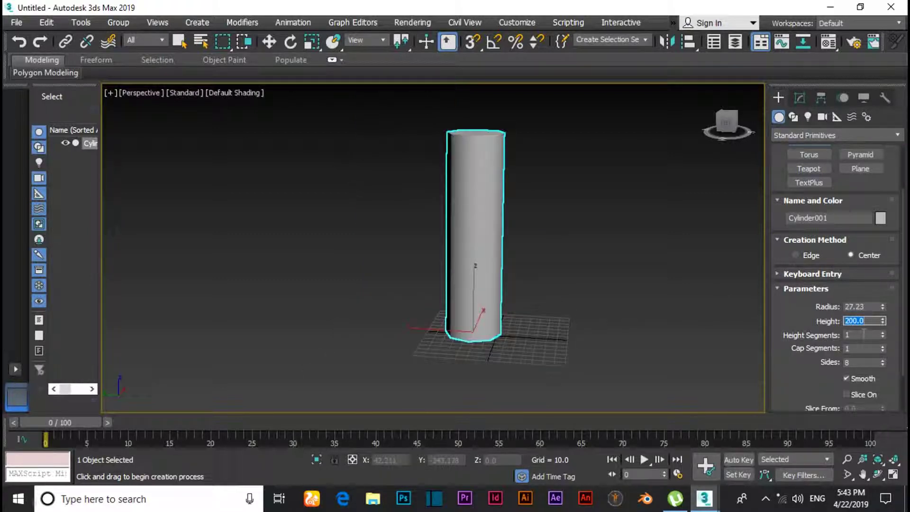
pyautogui.write('150')
pyautogui.press('Return')
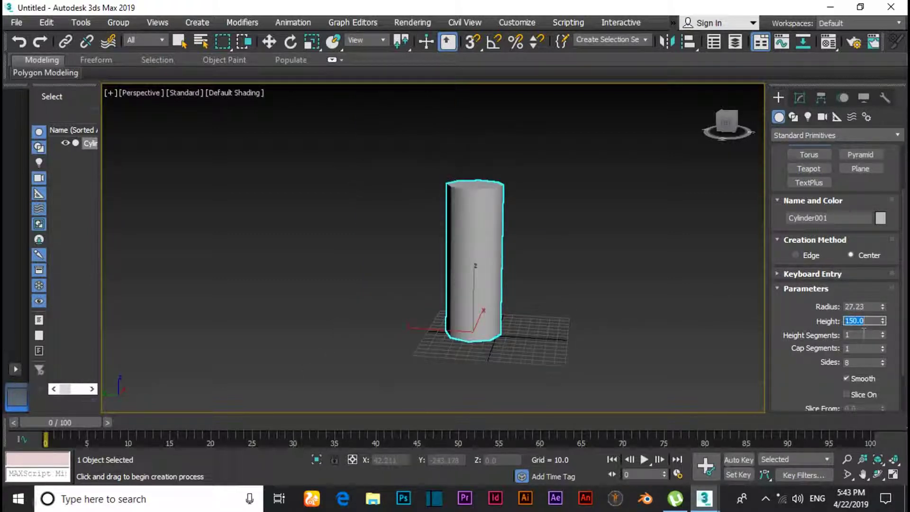
pyautogui.click(872, 306)
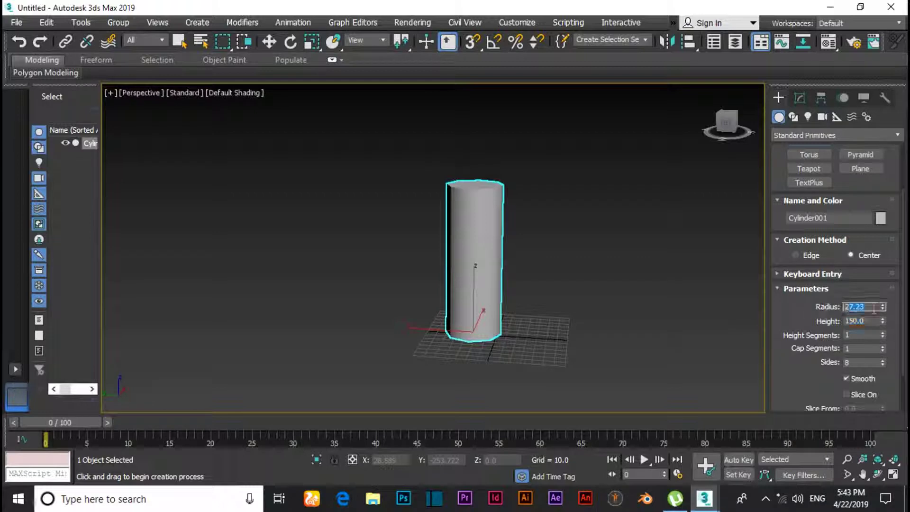
pyautogui.write('3')
pyautogui.write('0')
pyautogui.press('Return')
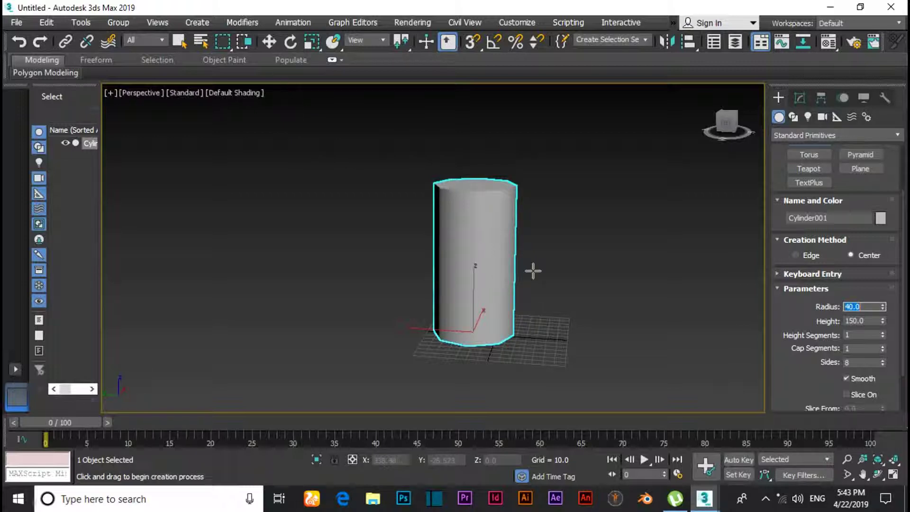
# - Switch the viewport from Perspective to the Front view with the whole cylinder in sight
pyautogui.scroll(2, 498, 297)
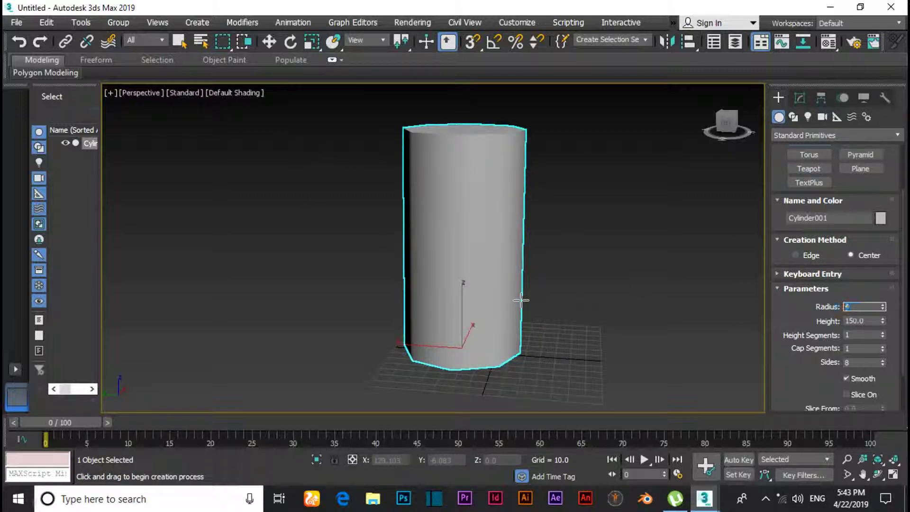
pyautogui.scroll(-3, 346, 221)
pyautogui.scroll(3, 345, 222)
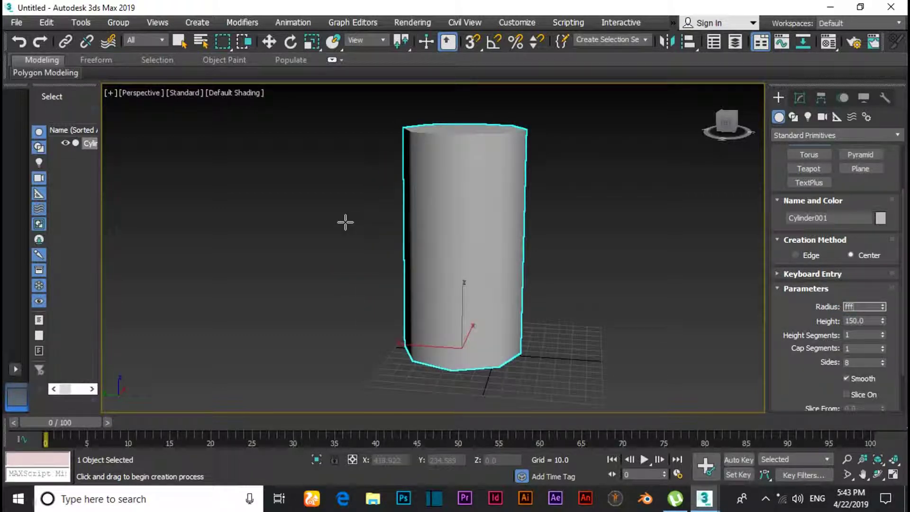
pyautogui.click(142, 93)
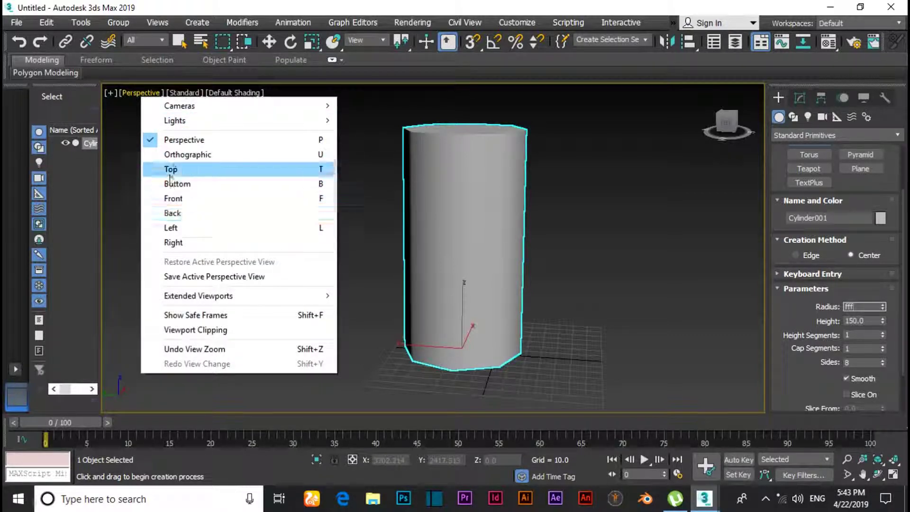
pyautogui.click(189, 199)
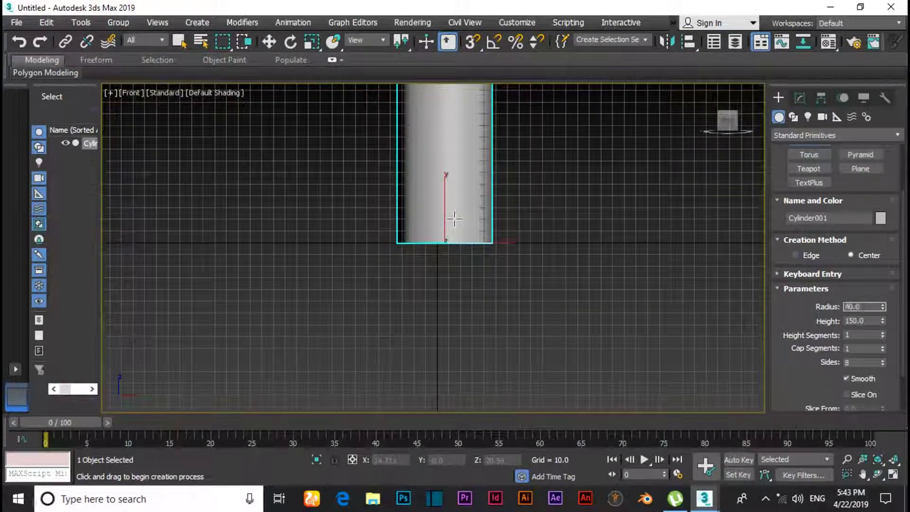
pyautogui.moveTo(454, 219); pyautogui.dragTo(448, 288, button='middle')
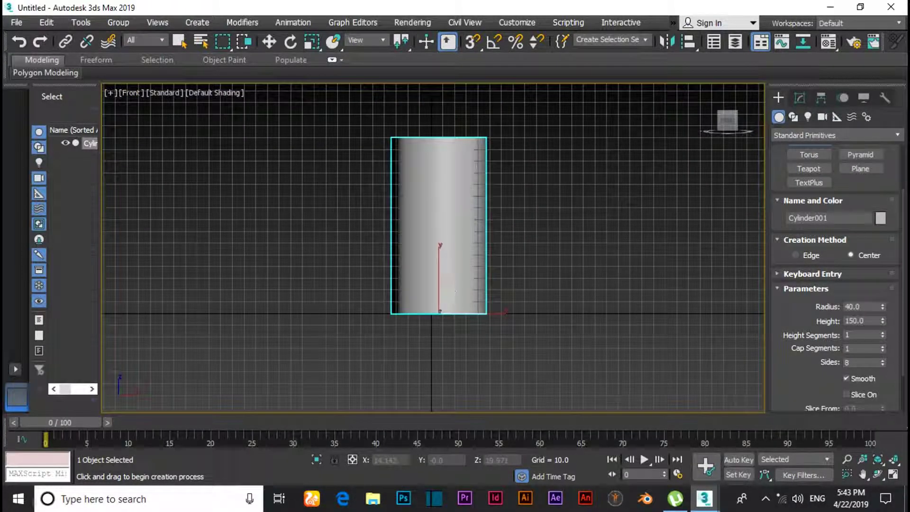
# - Rotate the cylinder to 90 degrees on the Y axis so it lies horizontally
pyautogui.click(291, 42)
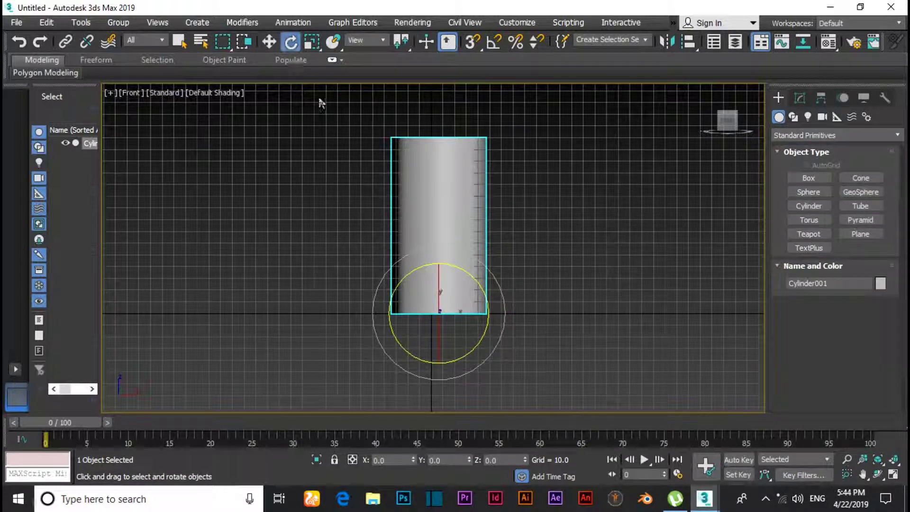
pyautogui.moveTo(413, 272); pyautogui.dragTo(394, 136)
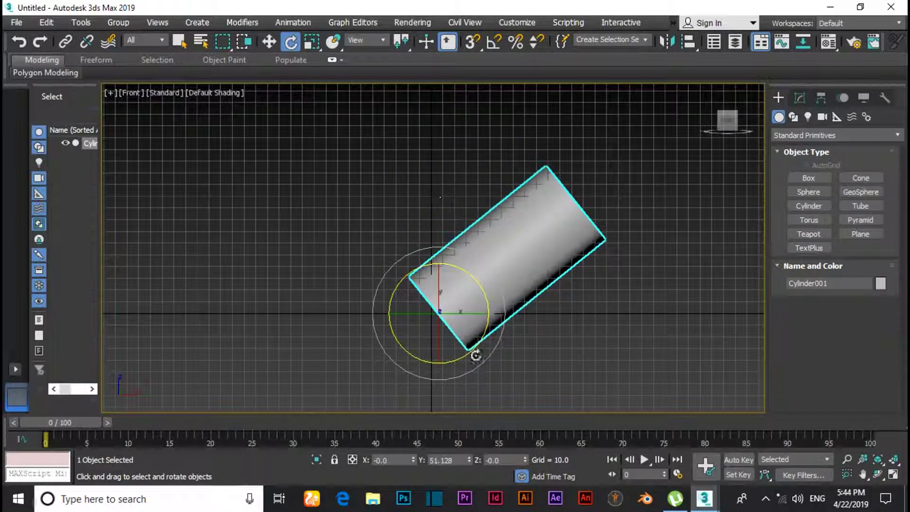
pyautogui.click(460, 460)
pyautogui.write('90')
pyautogui.press('Return')
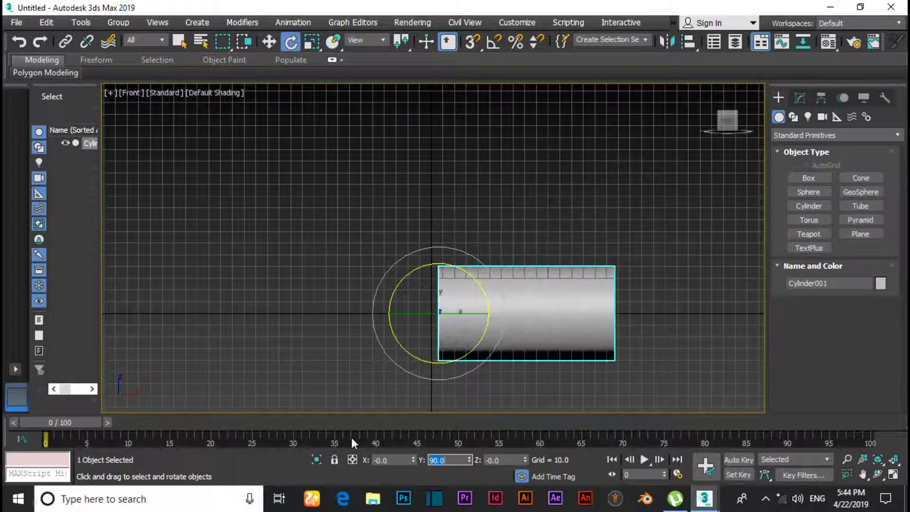
# - Change the viewport shading of the cylinder to Facets
pyautogui.click(211, 95)
pyautogui.click(245, 119)
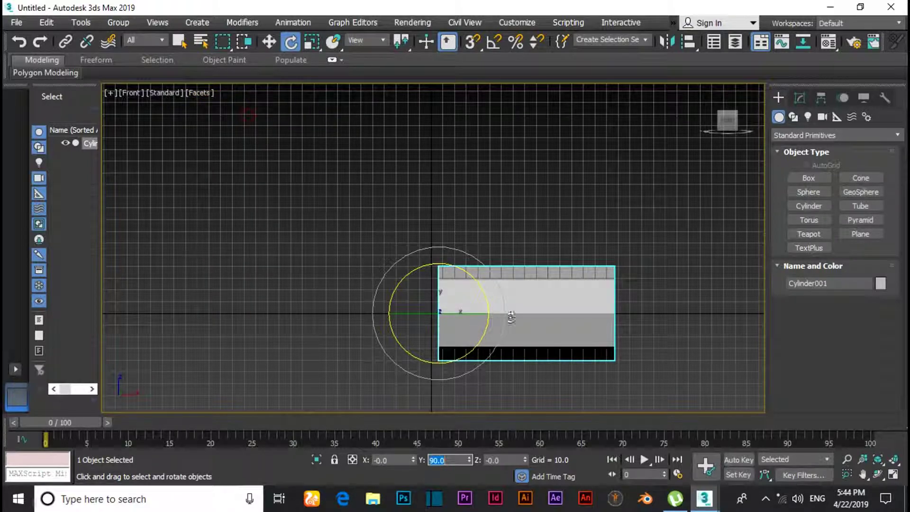
pyautogui.scroll(2, 522, 319)
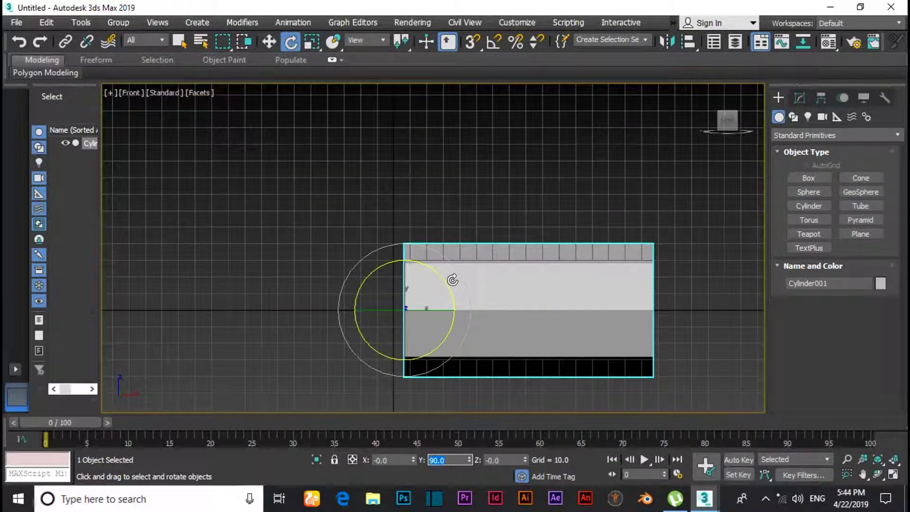
# - Move the cylinder along X to about -53 and raise it to about 26 on Z
pyautogui.click(269, 42)
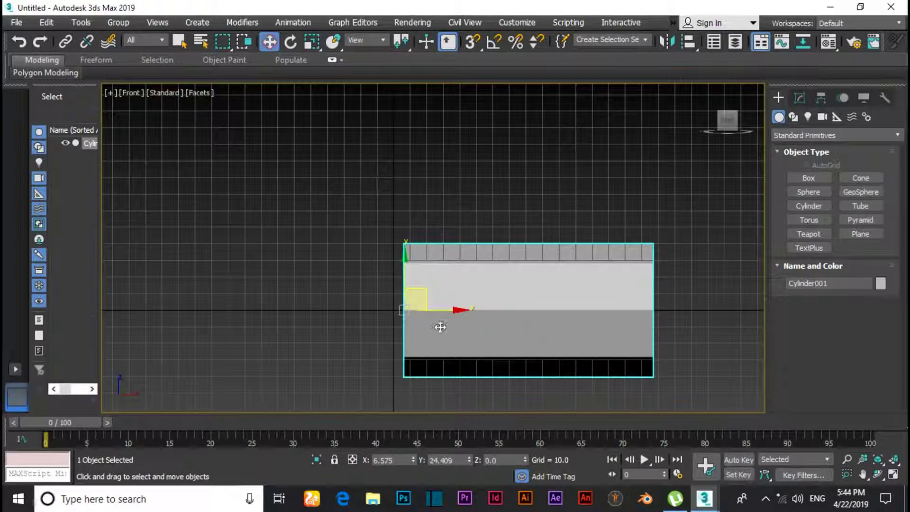
pyautogui.moveTo(446, 309); pyautogui.dragTo(348, 290)
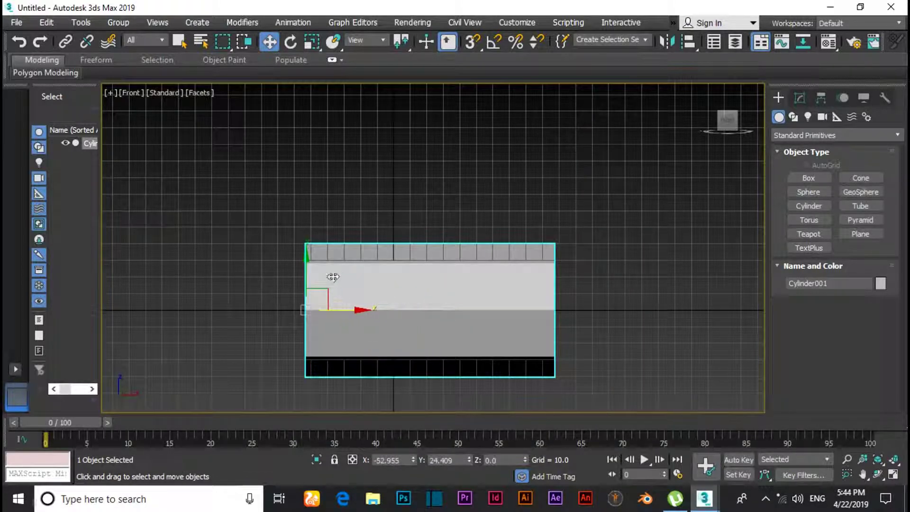
pyautogui.moveTo(305, 270); pyautogui.dragTo(302, 231)
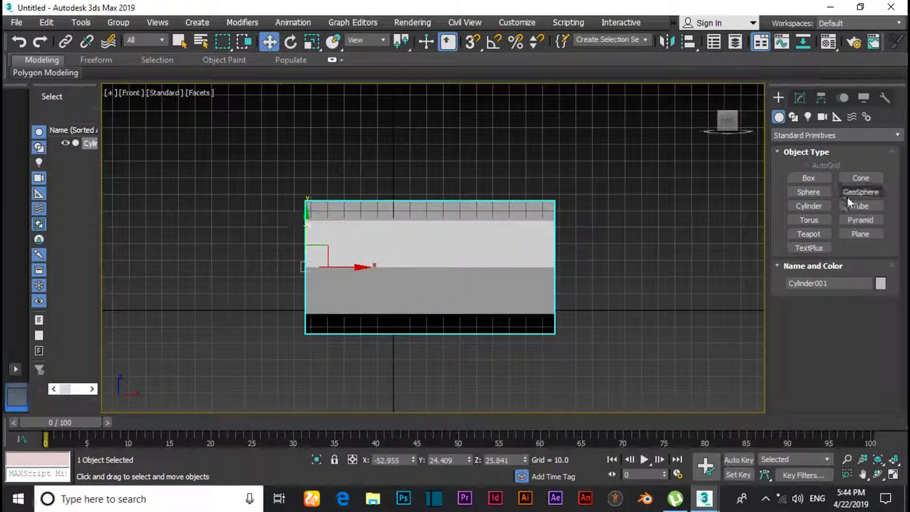
# - Set the cylinder's height to 250 and move it along X to about -100
pyautogui.click(797, 98)
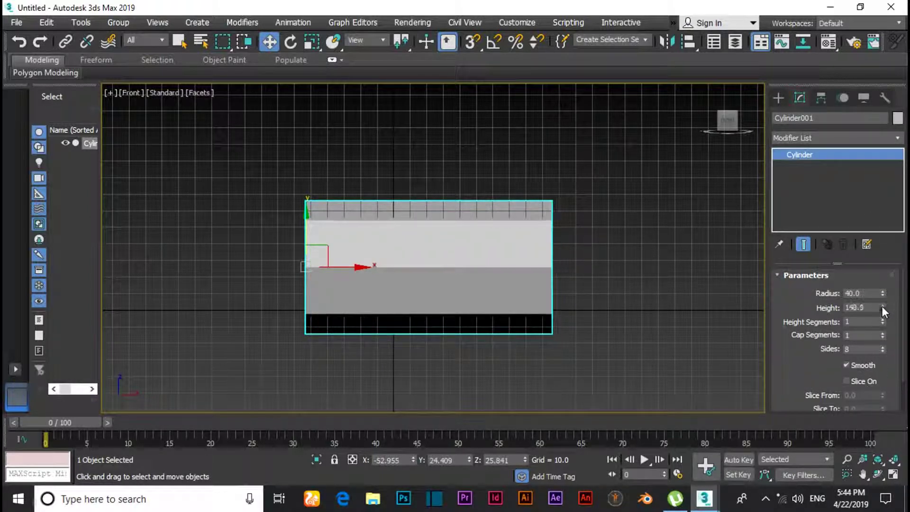
pyautogui.moveTo(882, 308); pyautogui.dragTo(882, 269)
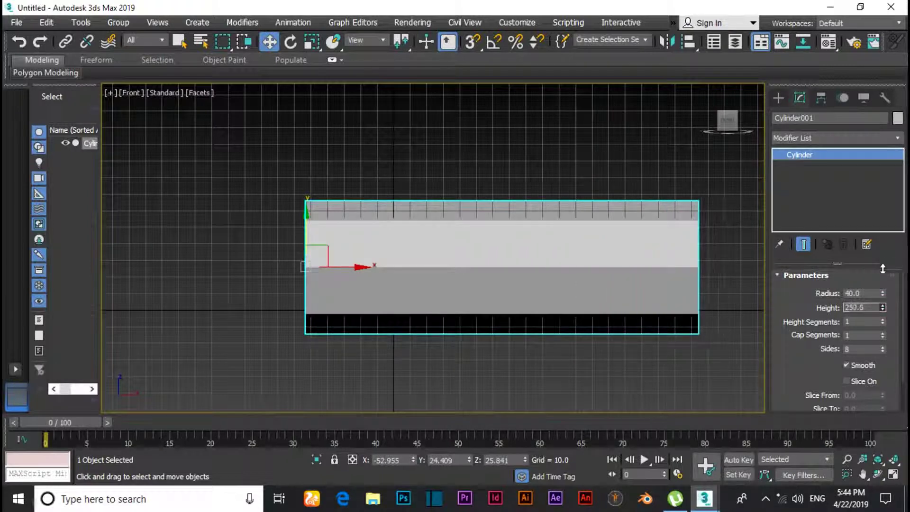
pyautogui.doubleClick(867, 307)
pyautogui.write('200')
pyautogui.press('Return')
pyautogui.write('250')
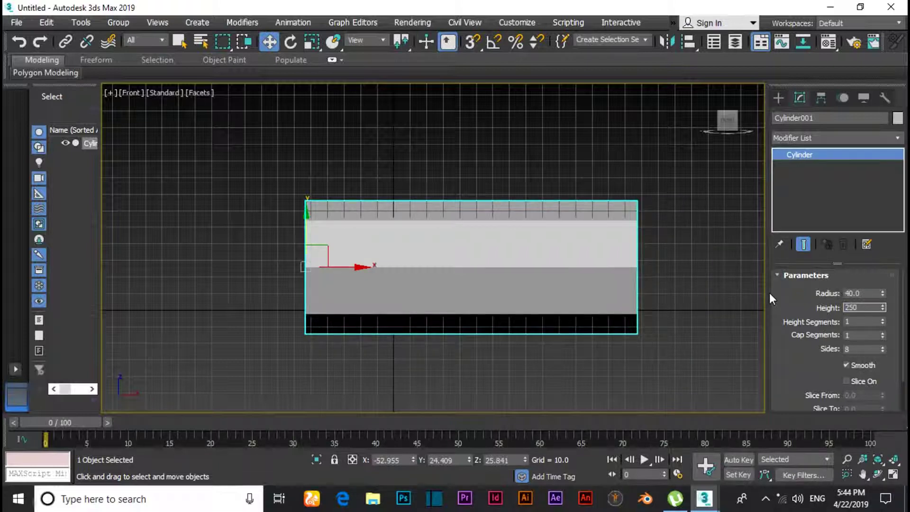
pyautogui.press('Return')
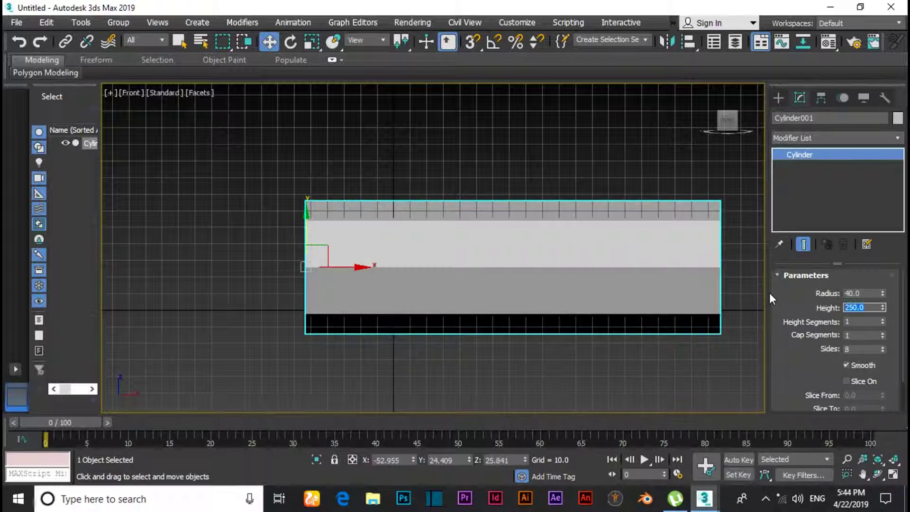
pyautogui.moveTo(359, 265); pyautogui.dragTo(281, 262)
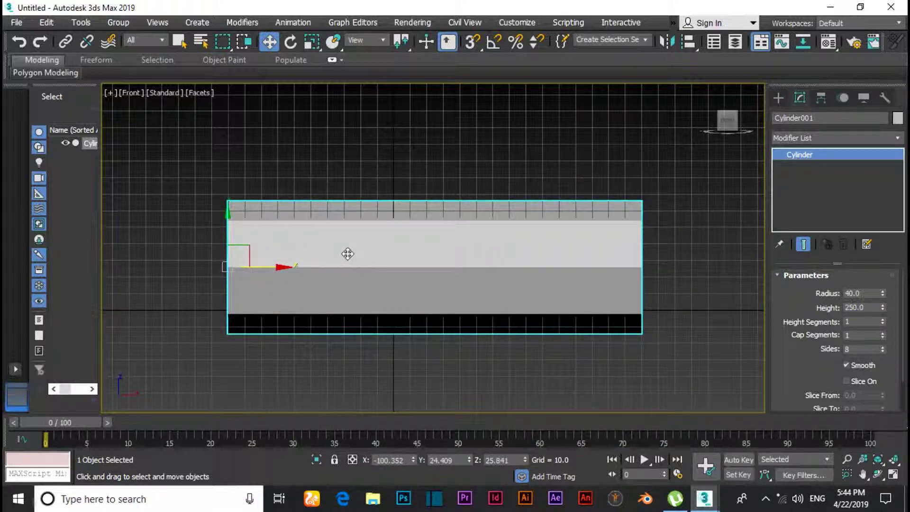
# - Convert the cylinder to an Editable Poly
pyautogui.rightClick(407, 234)
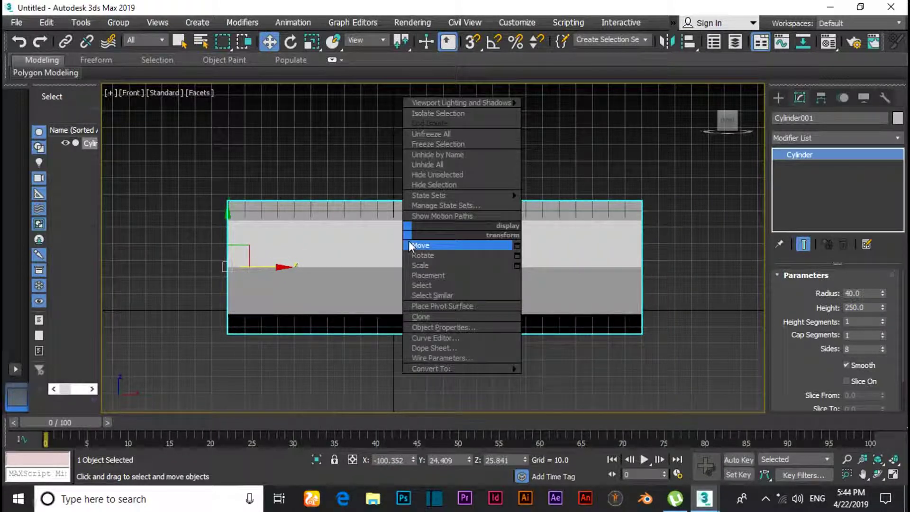
pyautogui.moveTo(425, 369)
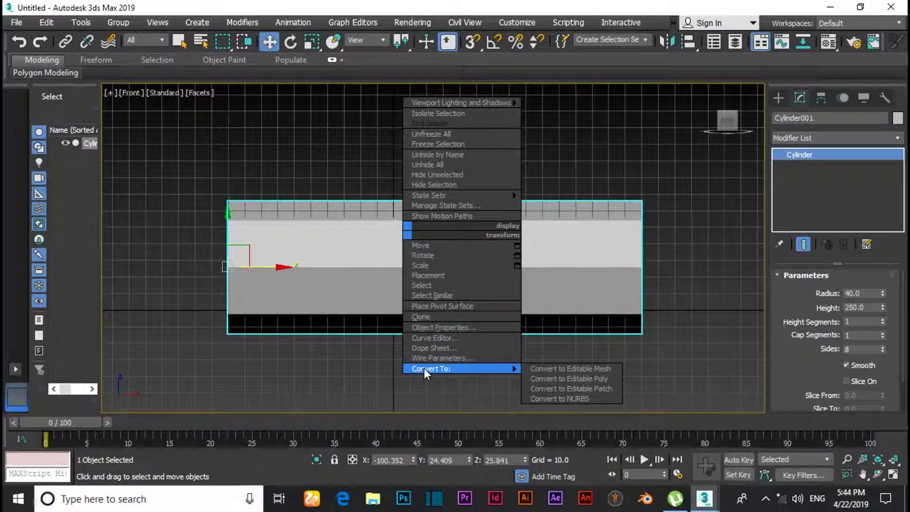
pyautogui.click(554, 379)
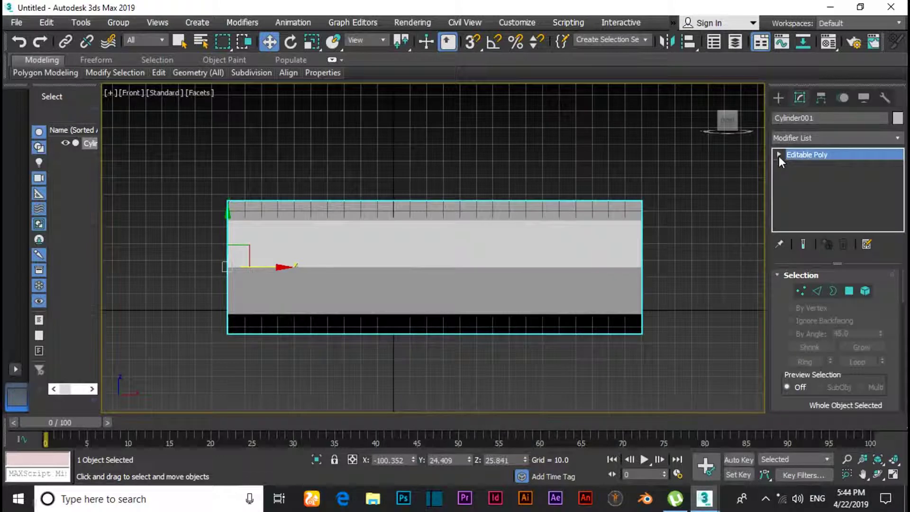
# - At Edge level, select the ring of lengthwise edges and connect them with 1 segment, adding a loop at mid-length
pyautogui.click(779, 155)
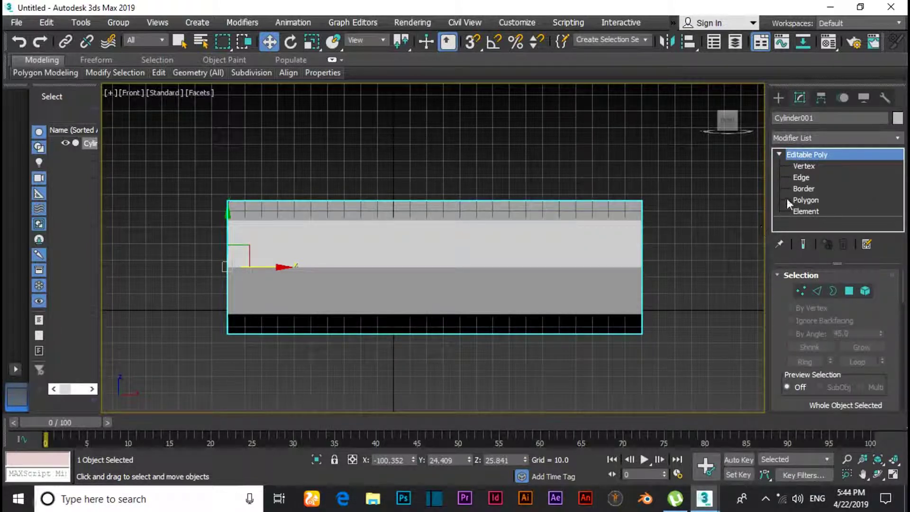
pyautogui.click(803, 178)
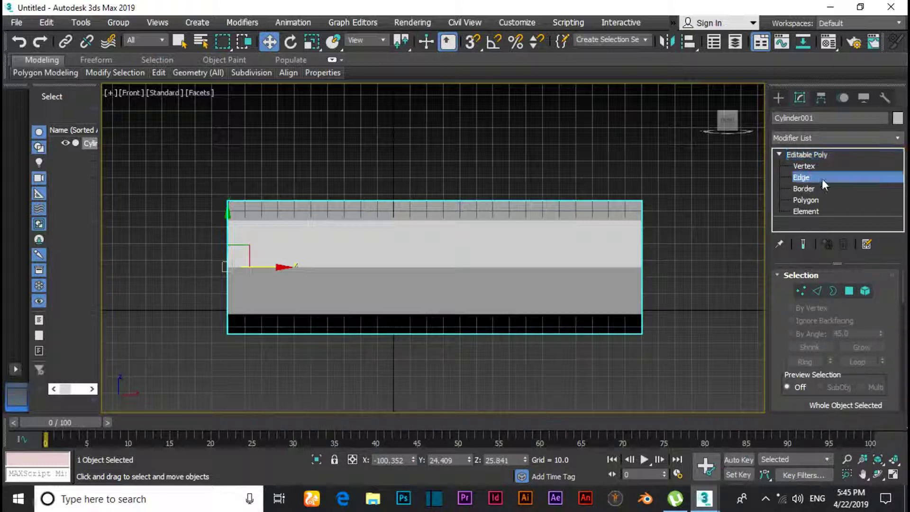
pyautogui.click(444, 267)
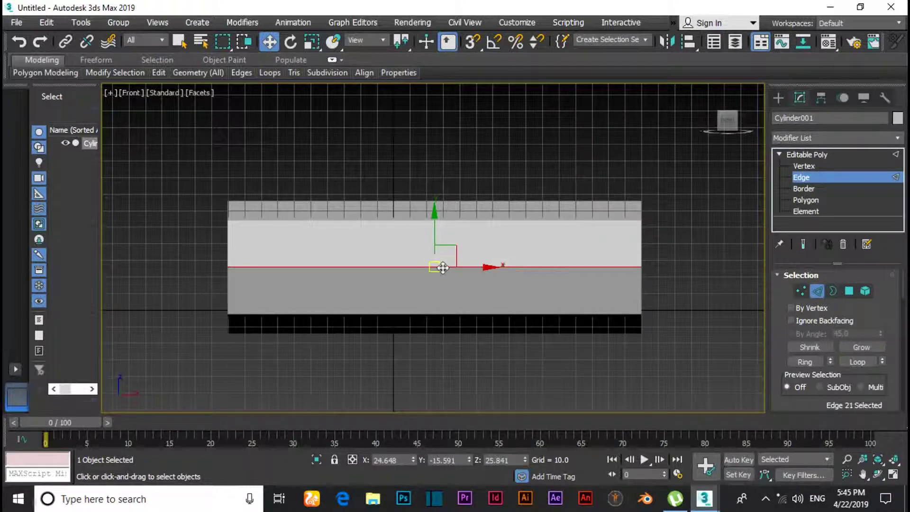
pyautogui.hotkey('alt', 'r')
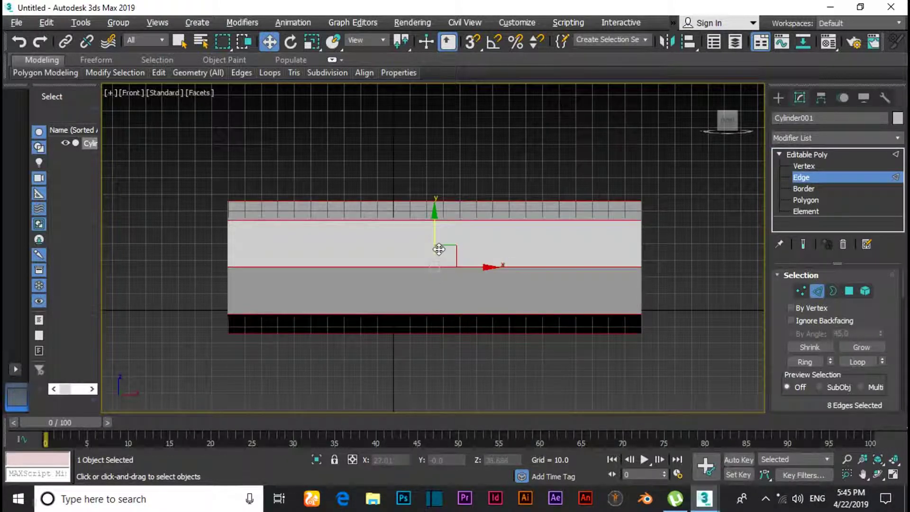
pyautogui.rightClick(369, 268)
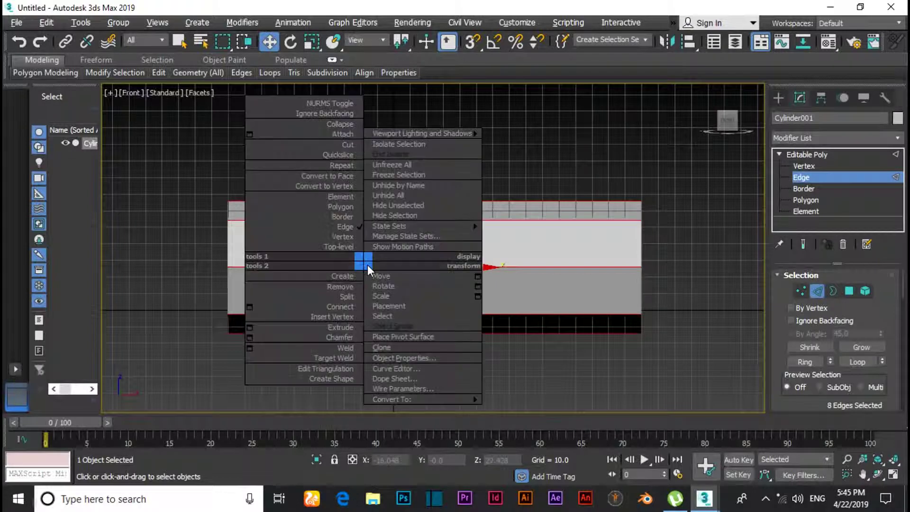
pyautogui.click(254, 303)
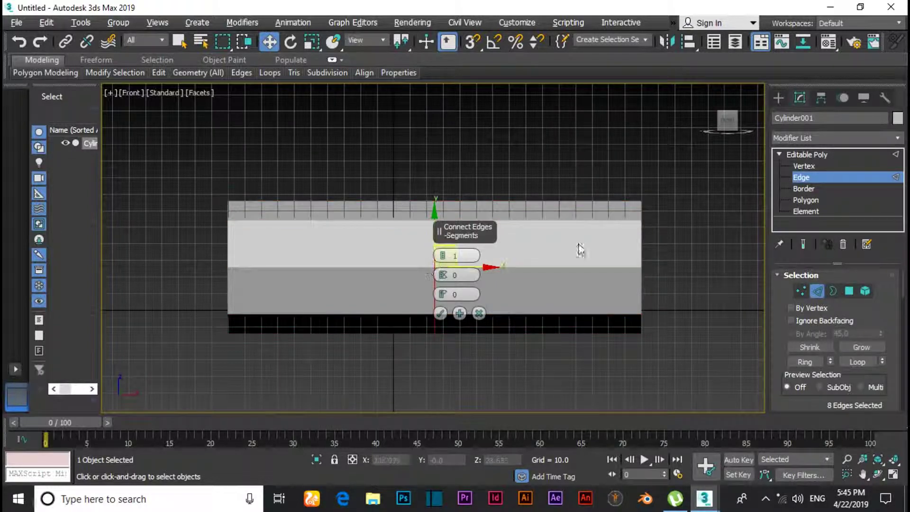
pyautogui.click(464, 322)
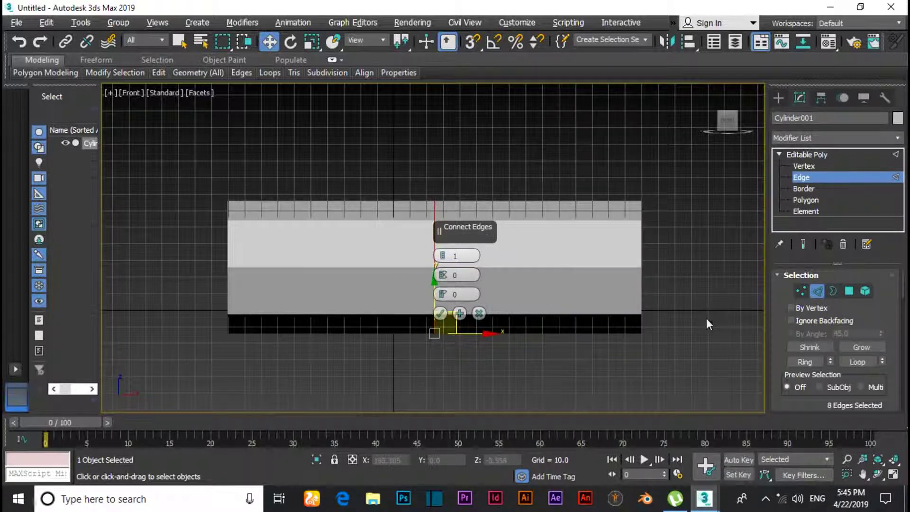
pyautogui.click(439, 314)
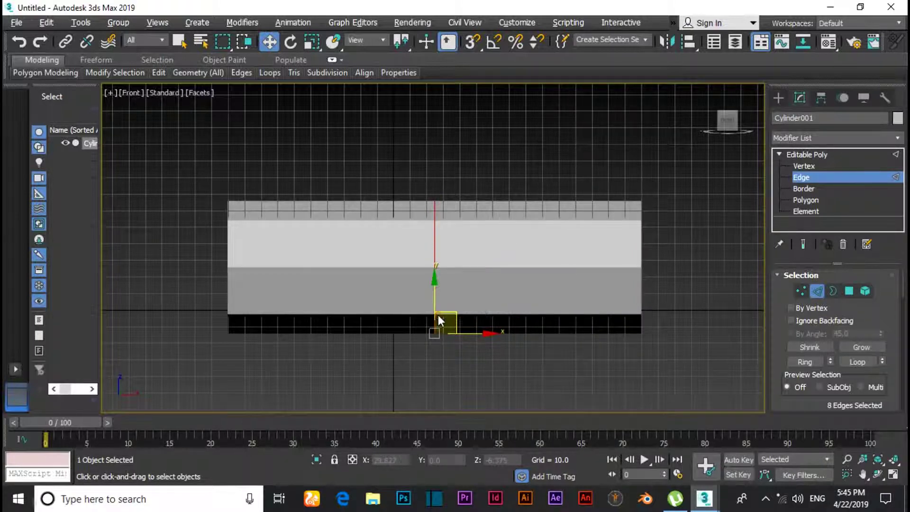
# - Clear the edge selection and turn on Edged Faces display in the Front view
pyautogui.click(517, 361)
pyautogui.press('F4')
pyautogui.scroll(2, 440, 287)
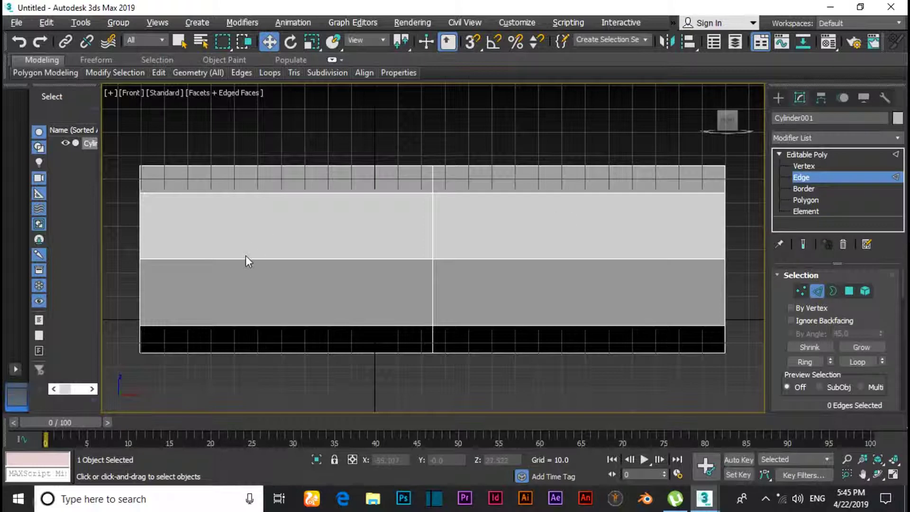
# - Select the ring of lengthwise edges in the cylinder's left half and connect them with 1 segment
pyautogui.click(280, 260)
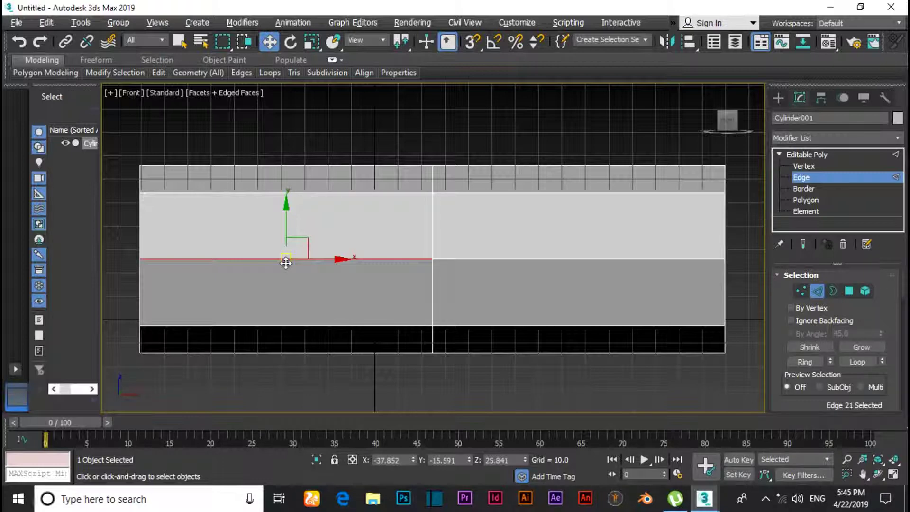
pyautogui.hotkey('alt', 'r')
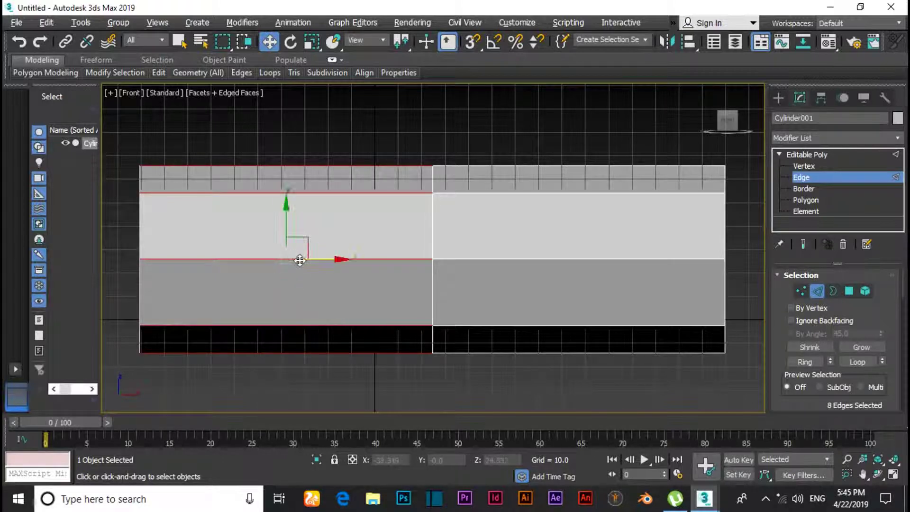
pyautogui.rightClick(385, 257)
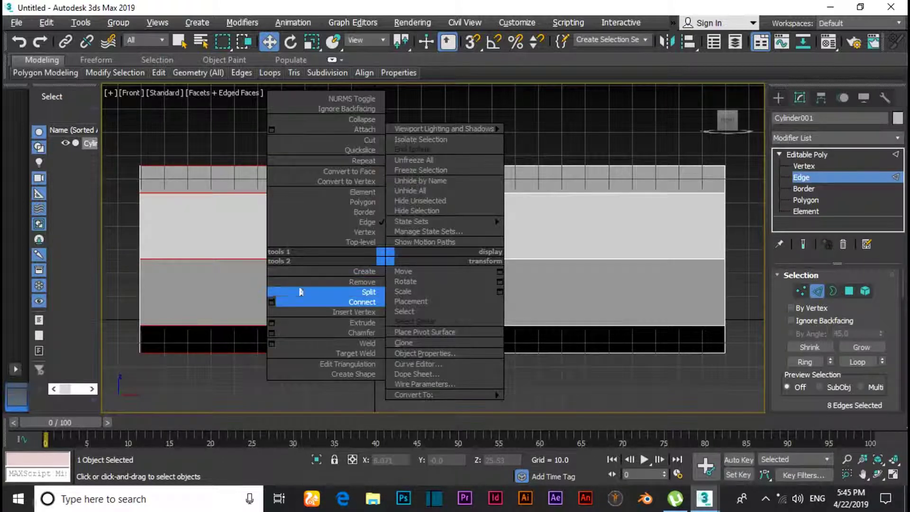
pyautogui.click(271, 302)
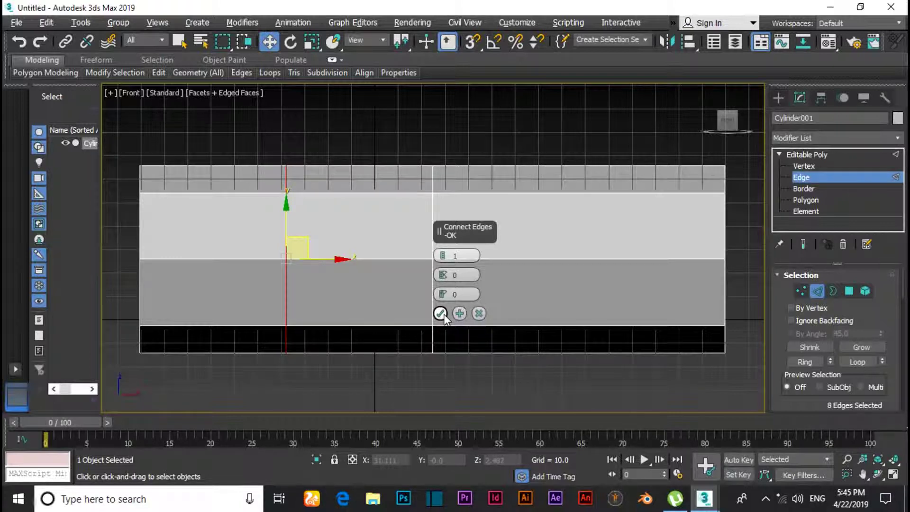
pyautogui.click(440, 313)
# - Connect the ring of lengthwise edges between the quarter-length loop and the mid-length loop with 1 segment
pyautogui.click(391, 259)
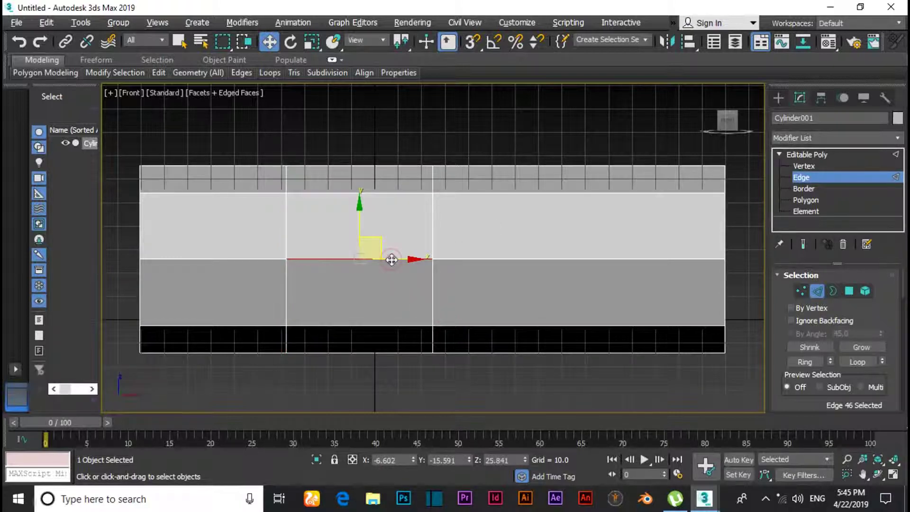
pyautogui.doubleClick(391, 260)
pyautogui.rightClick(391, 259)
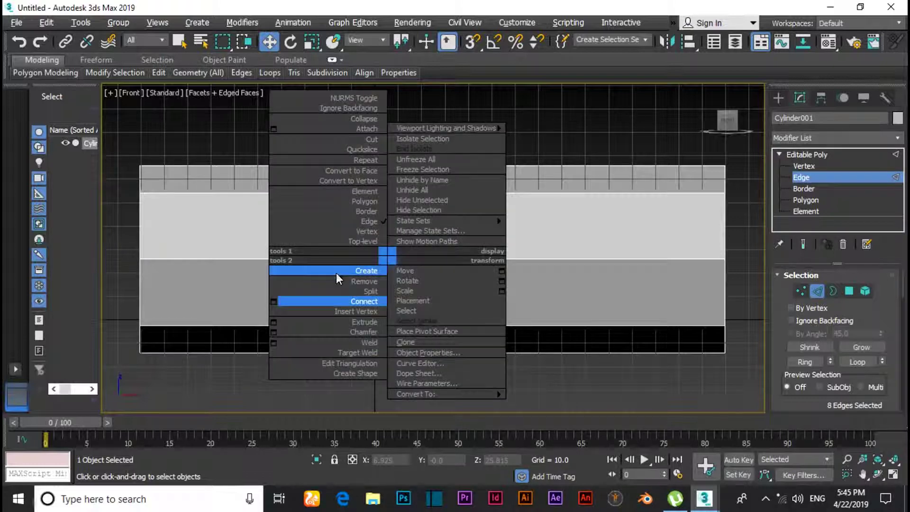
pyautogui.click(274, 301)
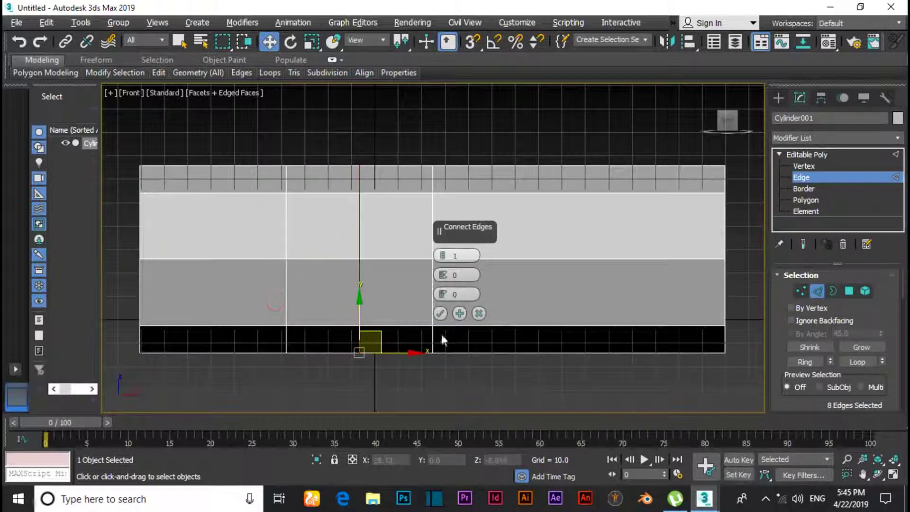
pyautogui.click(440, 313)
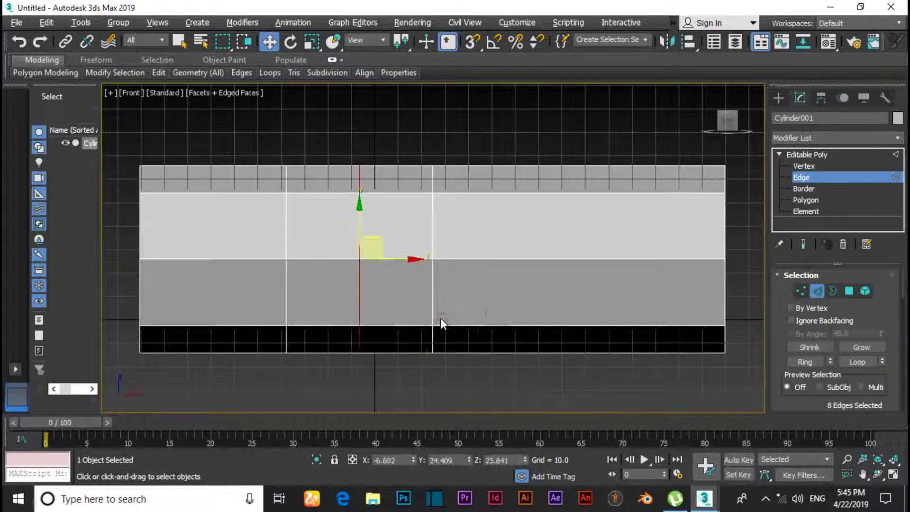
pyautogui.click(240, 260)
pyautogui.hotkey('alt', 'r')
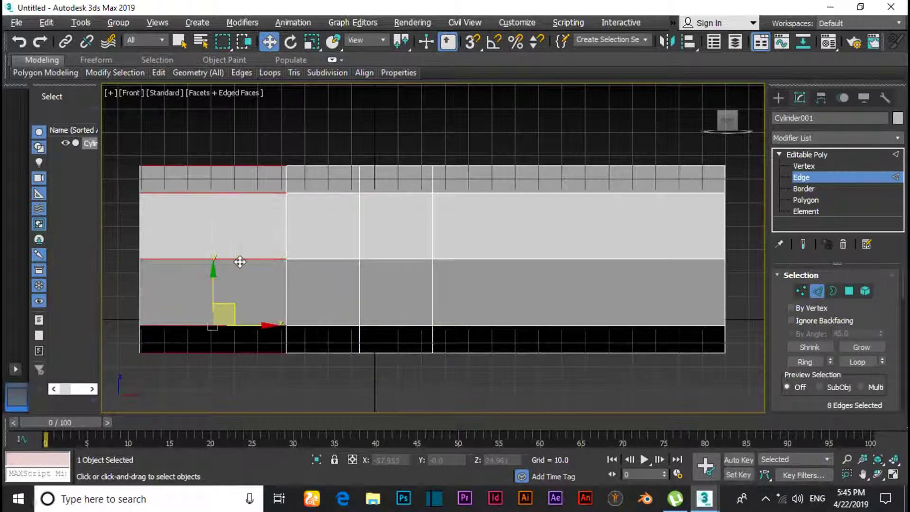
pyautogui.rightClick(236, 258)
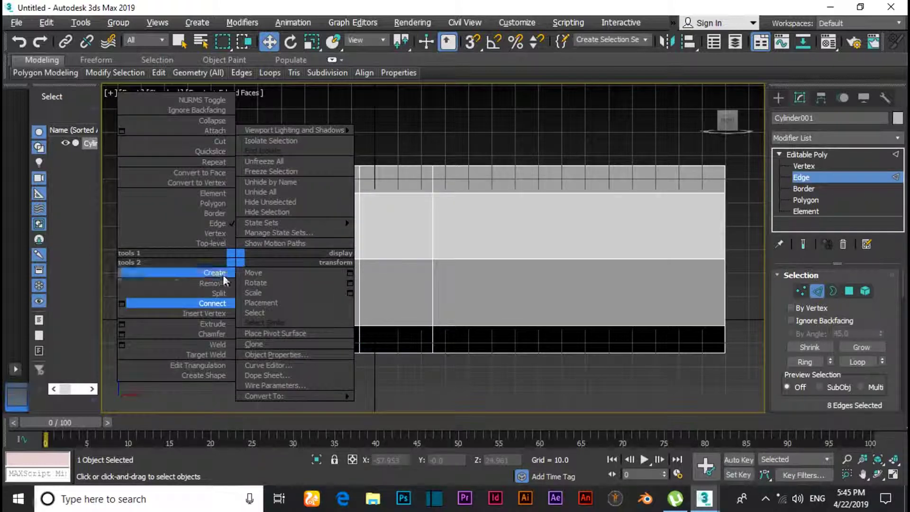
pyautogui.click(122, 304)
pyautogui.click(243, 375)
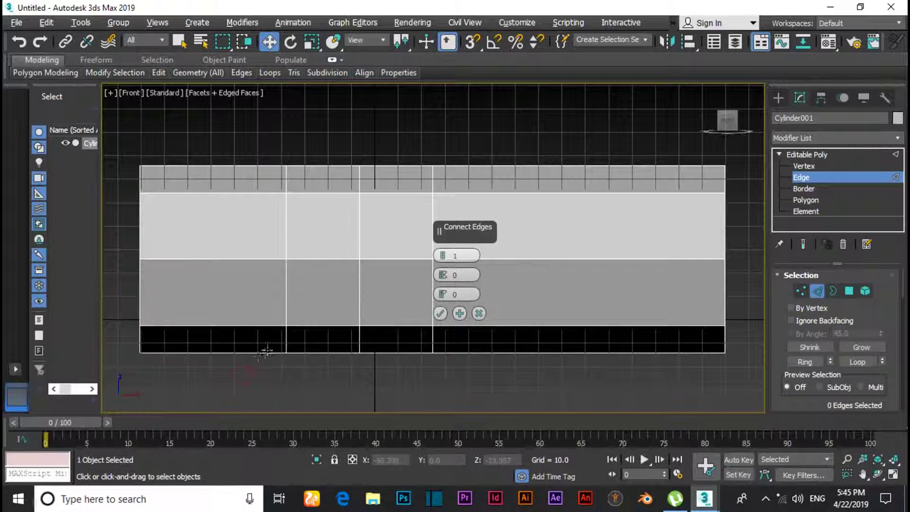
pyautogui.click(227, 258)
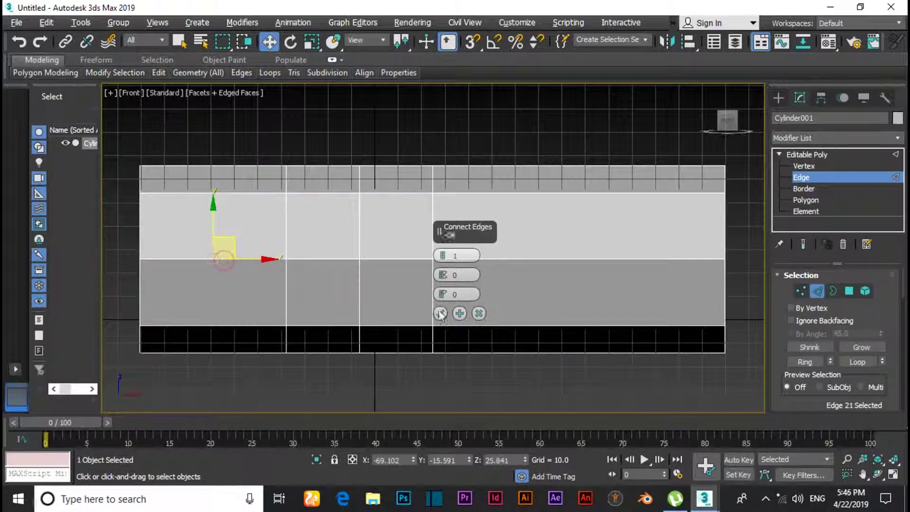
pyautogui.click(479, 314)
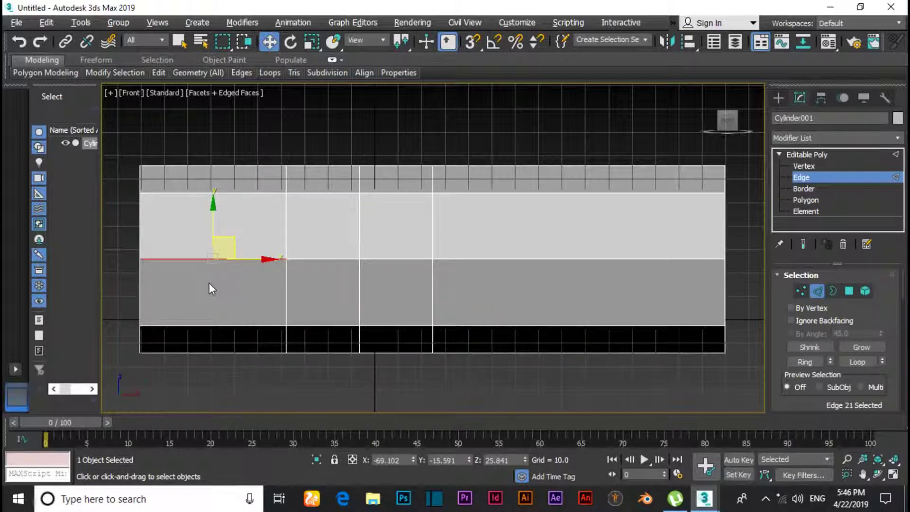
# - Connect the ring of lengthwise edges in the cylinder's leftmost section with 1 segment, and clear the selection
pyautogui.hotkey('alt', 'r')
pyautogui.rightClick(191, 260)
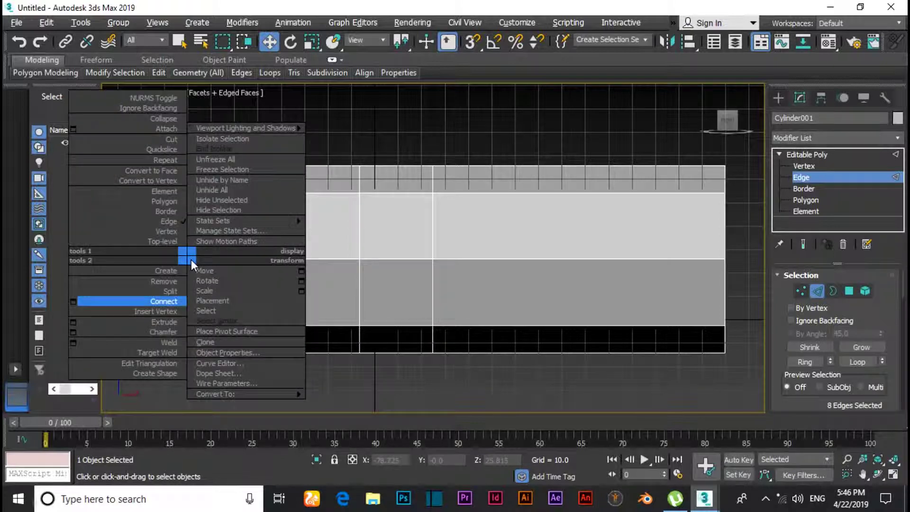
pyautogui.click(72, 301)
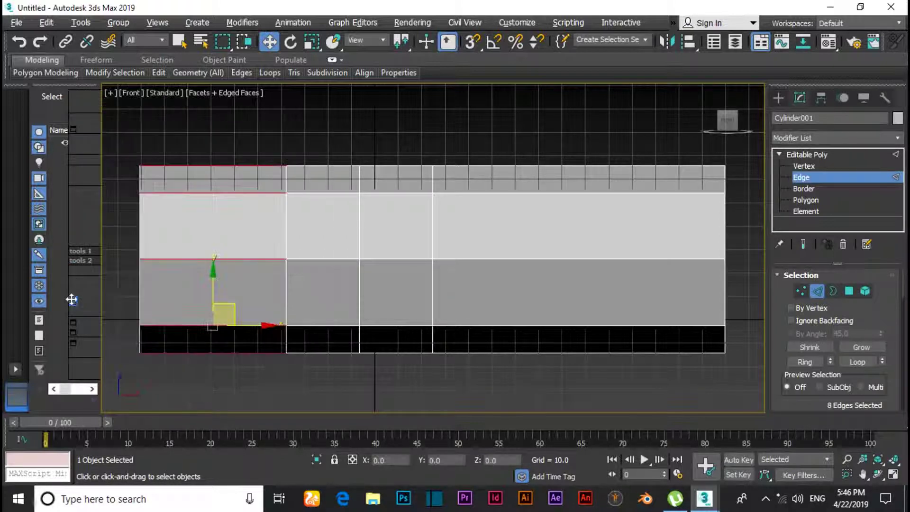
pyautogui.click(440, 313)
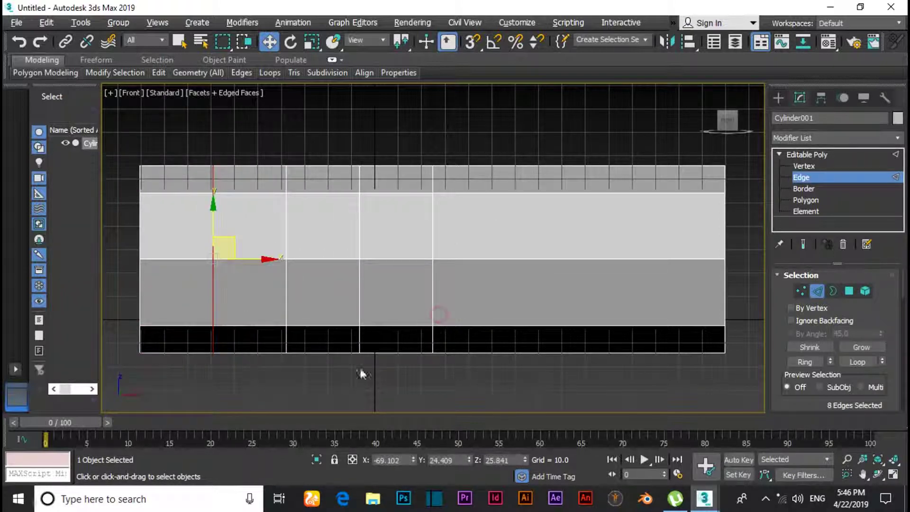
pyautogui.click(331, 379)
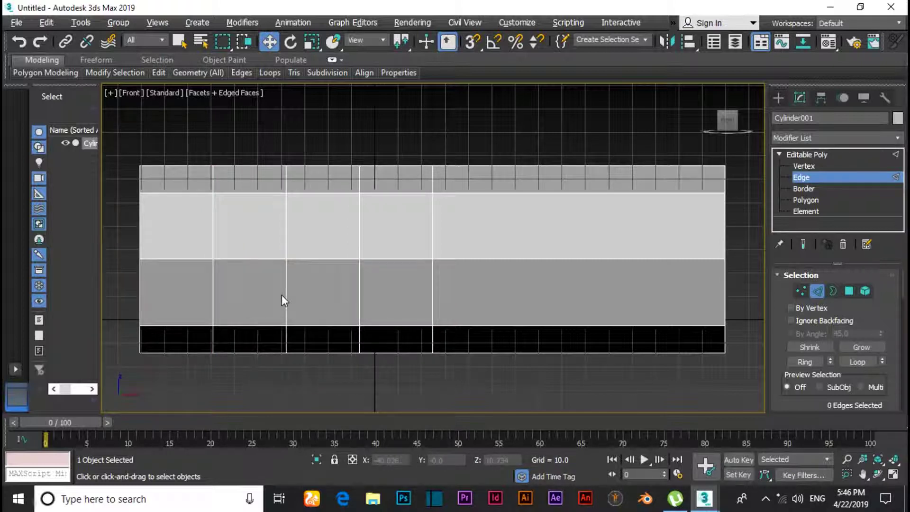
# - Show the cylinder in the Top view with Facets shading and Edged Faces, and switch to Polygon sub-object level
pyautogui.press('t')
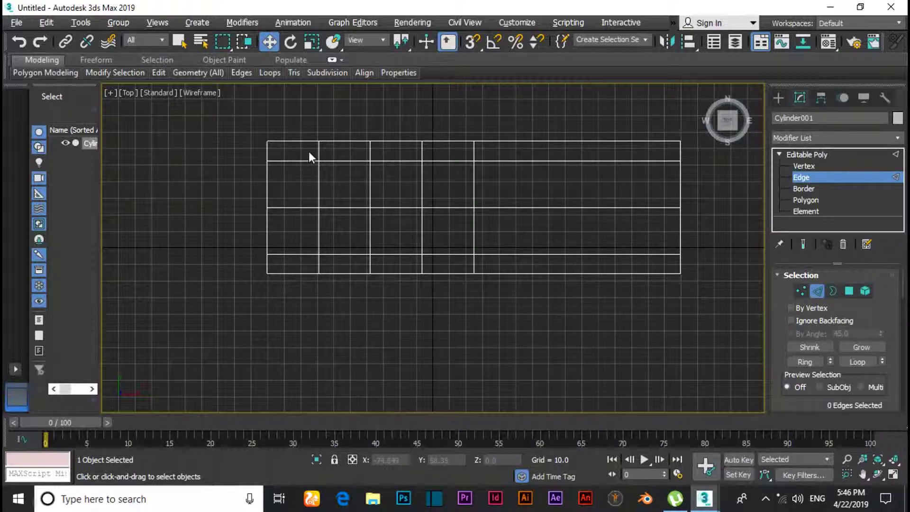
pyautogui.press('F3')
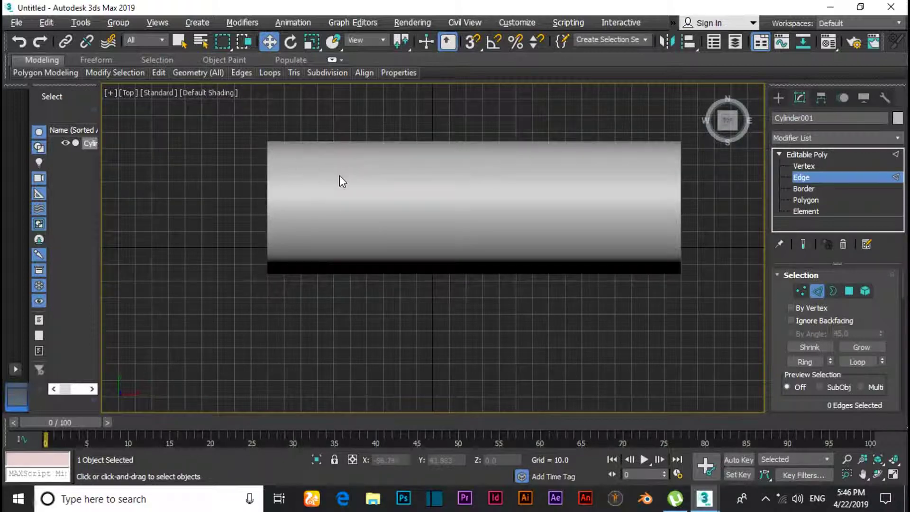
pyautogui.click(218, 94)
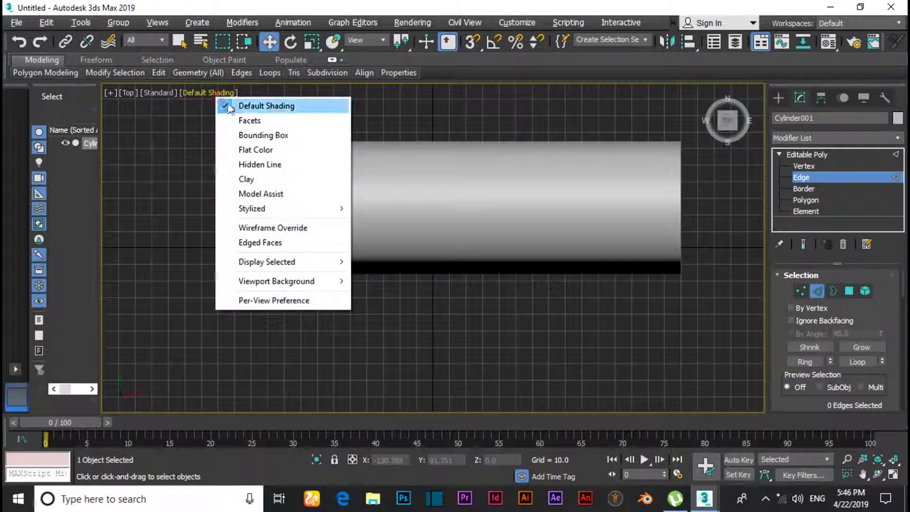
pyautogui.click(255, 121)
pyautogui.scroll(2, 334, 203)
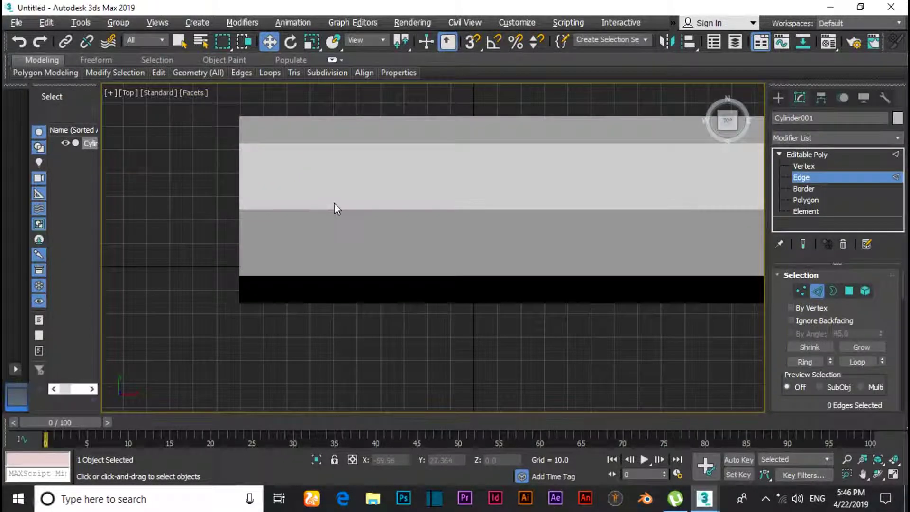
pyautogui.press('F4')
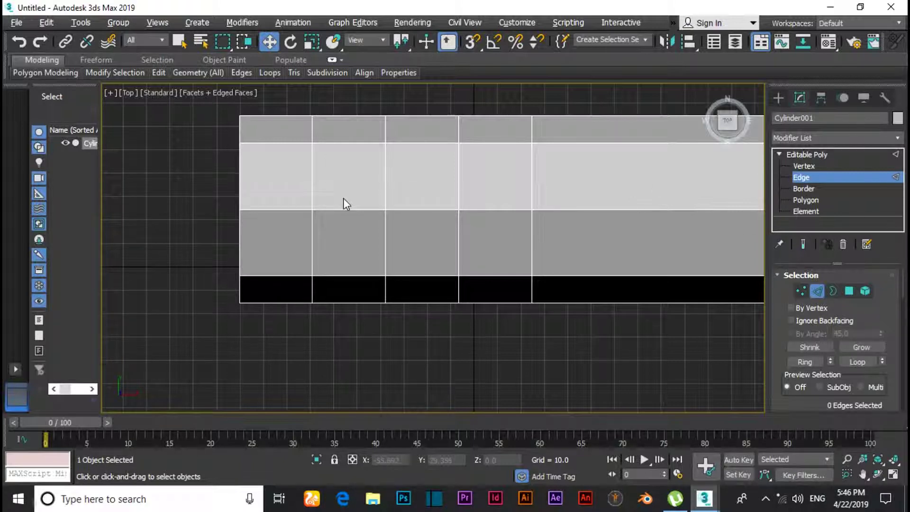
pyautogui.click(797, 200)
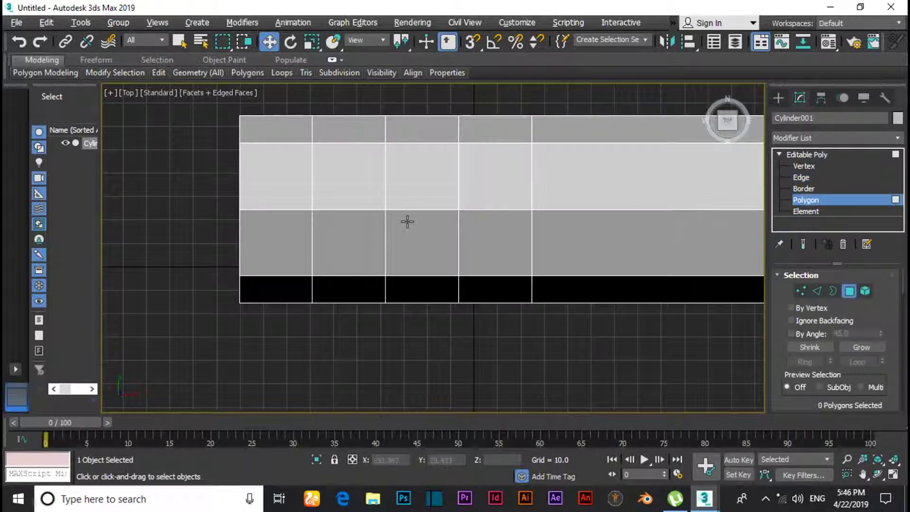
# - Select the two-by-two block of upper polygons in the second and third sections from the cylinder's left end
pyautogui.click(356, 194)
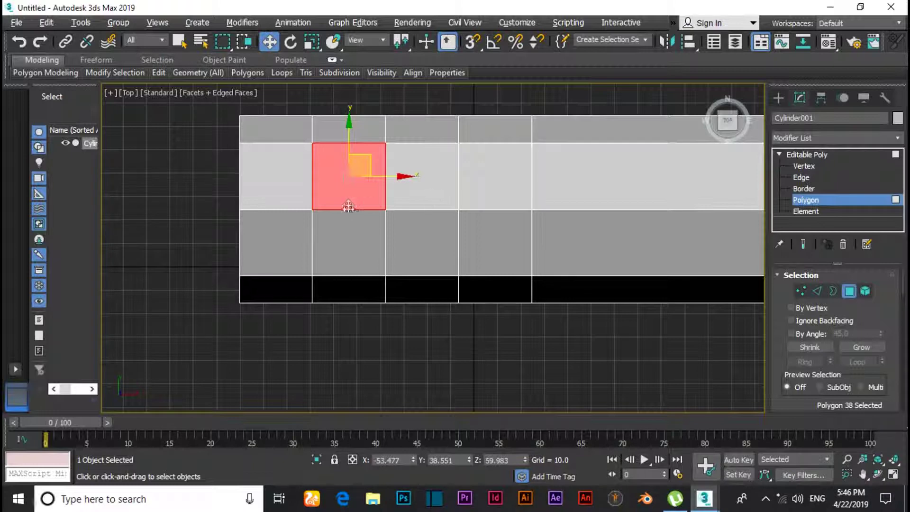
pyautogui.keyDown('ctrl'); pyautogui.click(437, 197); pyautogui.keyUp('ctrl')
pyautogui.keyDown('ctrl'); pyautogui.click(349, 242); pyautogui.keyUp('ctrl')
pyautogui.keyDown('ctrl'); pyautogui.click(420, 243); pyautogui.keyUp('ctrl')
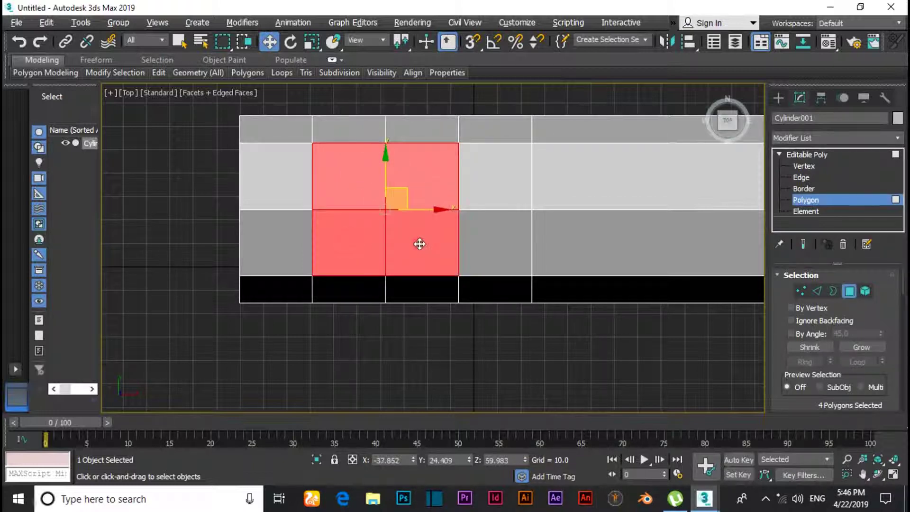
# - Switch the four-polygon selection to its vertices and deselect the block's centre vertex, leaving only the eight surrounding vertices selected
pyautogui.click(801, 295)
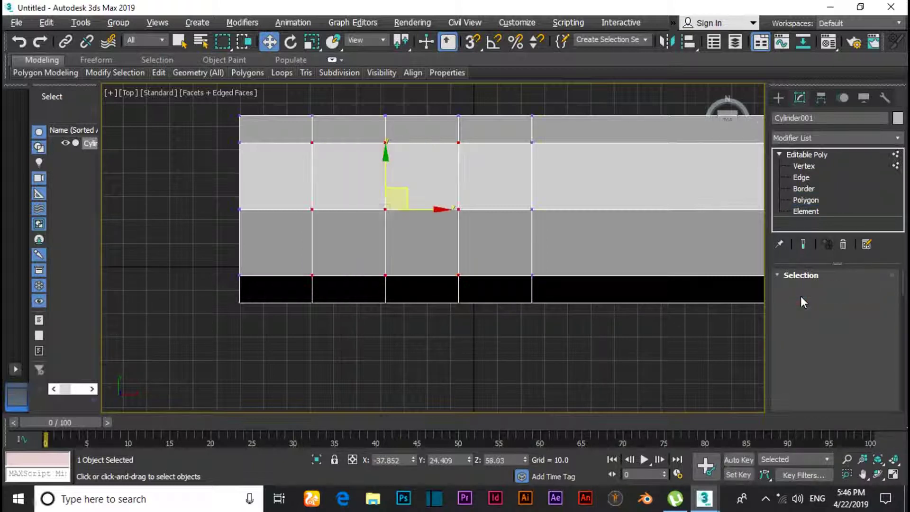
pyautogui.scroll(2, 380, 300)
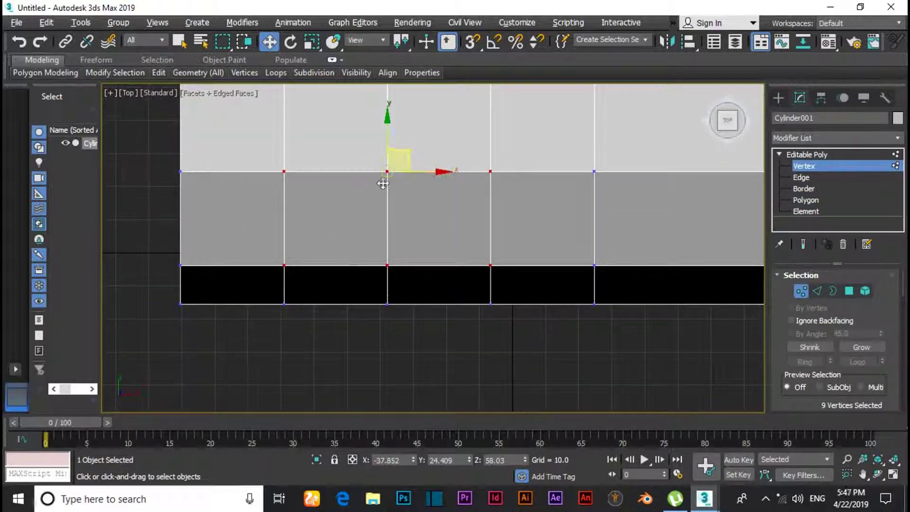
pyautogui.scroll(-1, 382, 189)
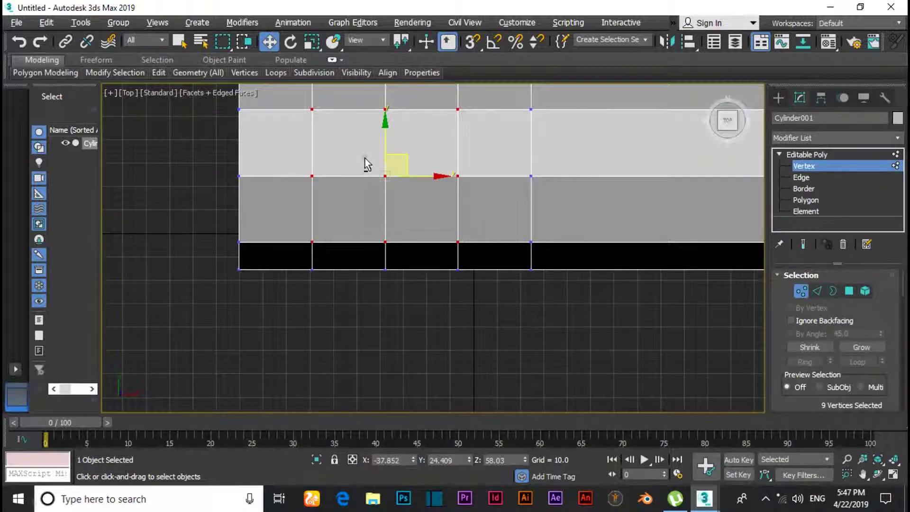
pyautogui.keyDown('alt'); pyautogui.click(376, 176); pyautogui.keyUp('alt')
# - Apply a Spherify modifier at 100 percent to the selected ring of eight vertices
pyautogui.click(800, 134)
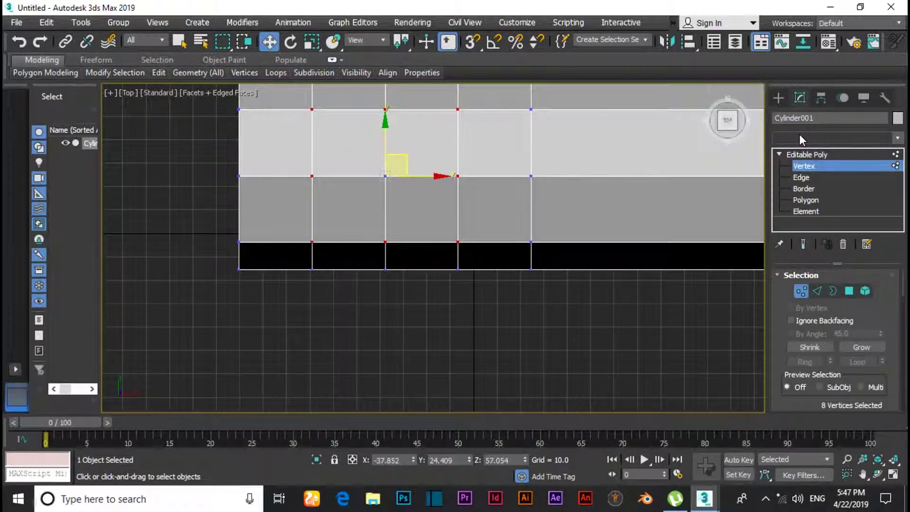
pyautogui.click(826, 137)
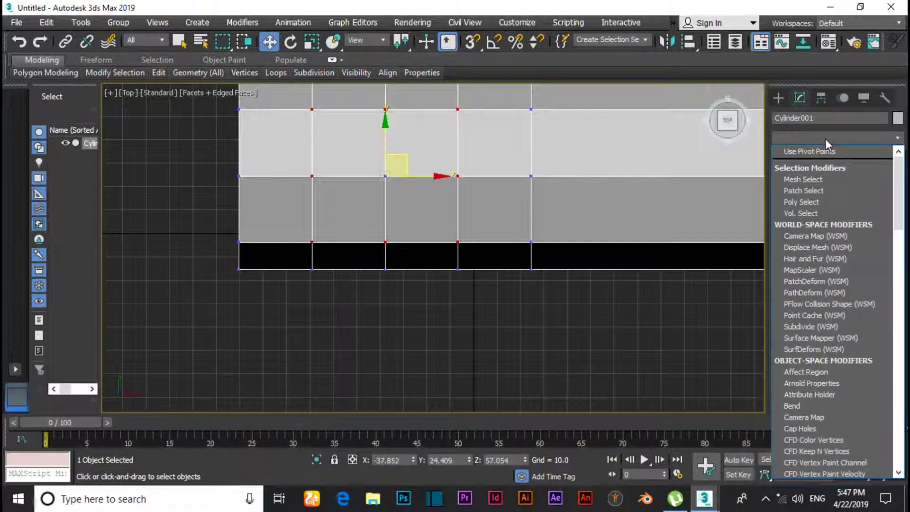
pyautogui.write('sur')
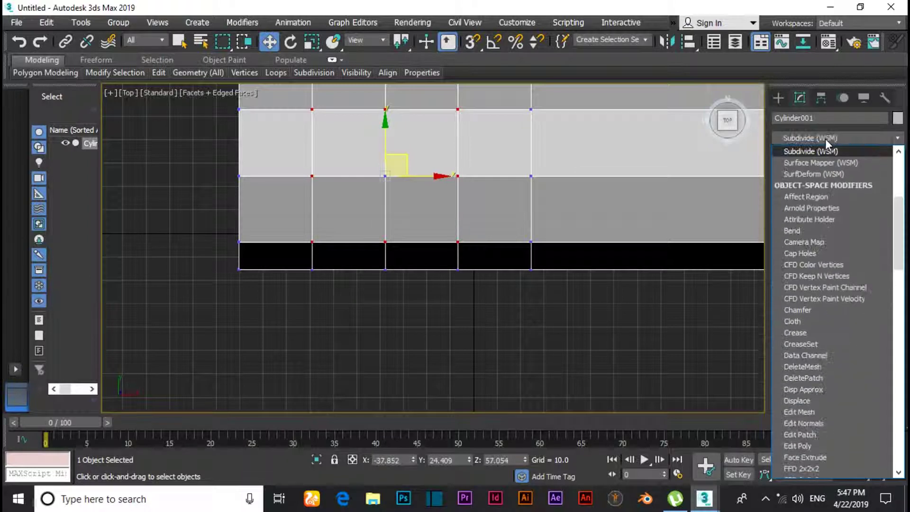
pyautogui.write('fd')
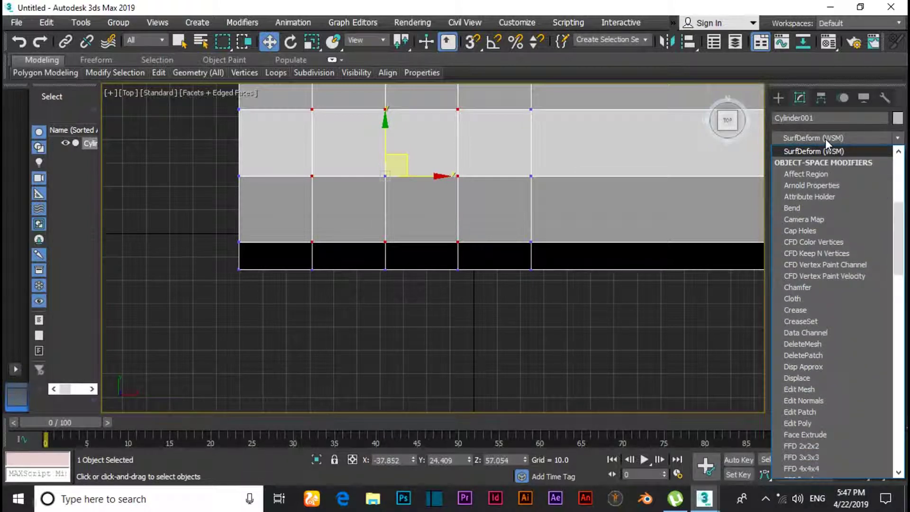
pyautogui.write('s')
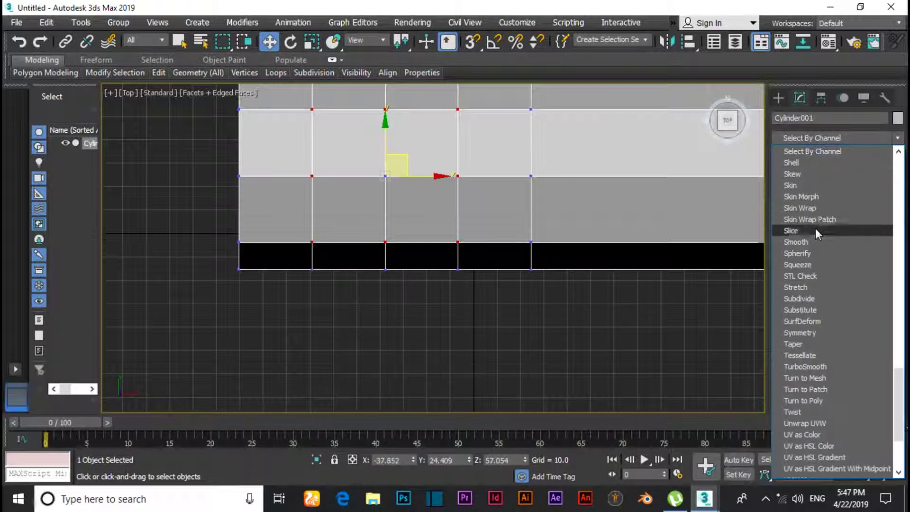
pyautogui.click(812, 252)
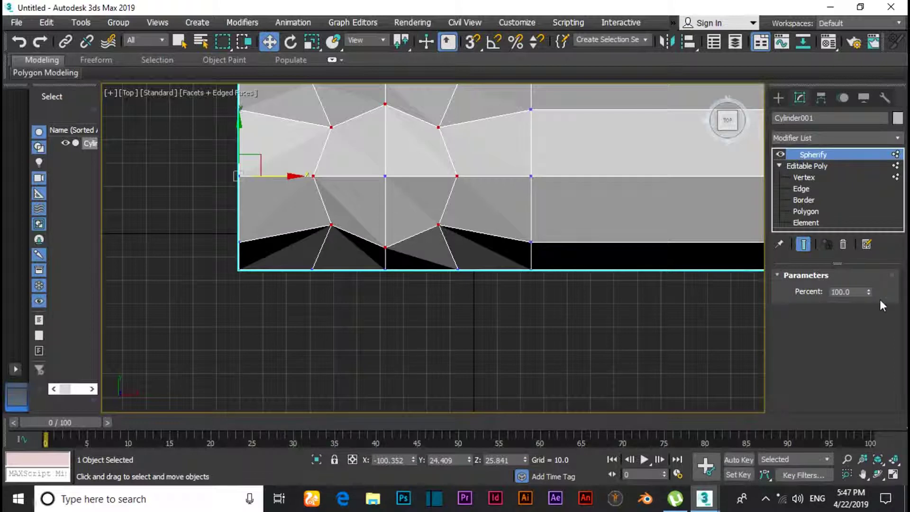
pyautogui.moveTo(869, 292); pyautogui.dragTo(876, 259)
pyautogui.keyDown('alt'); pyautogui.moveTo(433, 350); pyautogui.dragTo(443, 324, button='middle'); pyautogui.keyUp('alt')
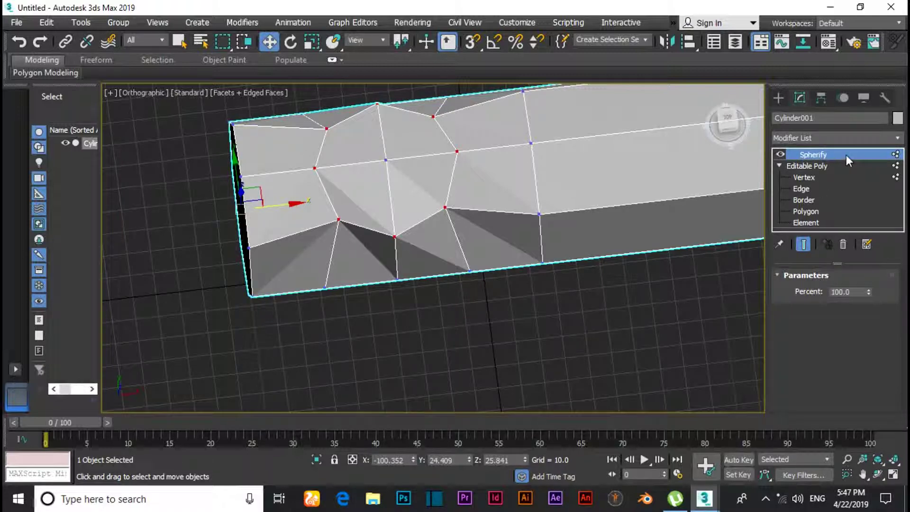
# - Switch to Polygon level beneath the Spherify modifier, and collapse the cylinder's whole modifier stack into the Editable Poly
pyautogui.click(806, 210)
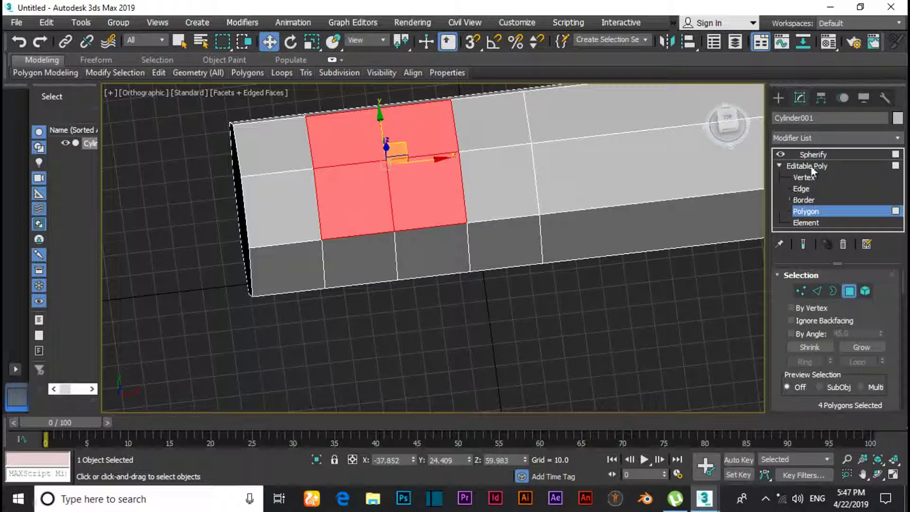
pyautogui.click(792, 155)
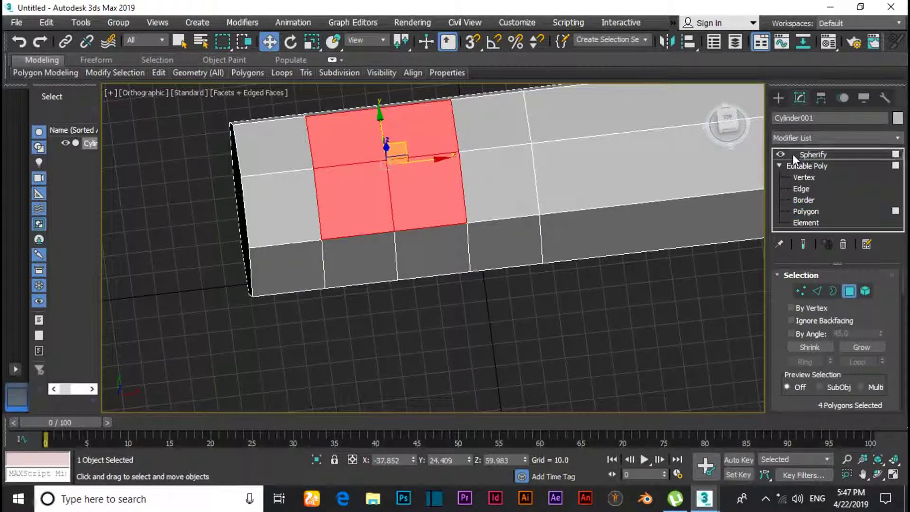
pyautogui.rightClick(874, 152)
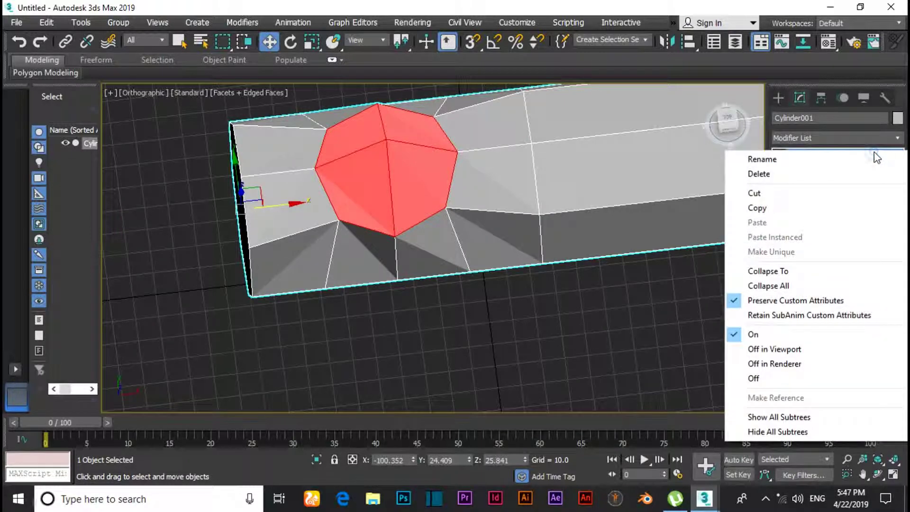
pyautogui.click(783, 286)
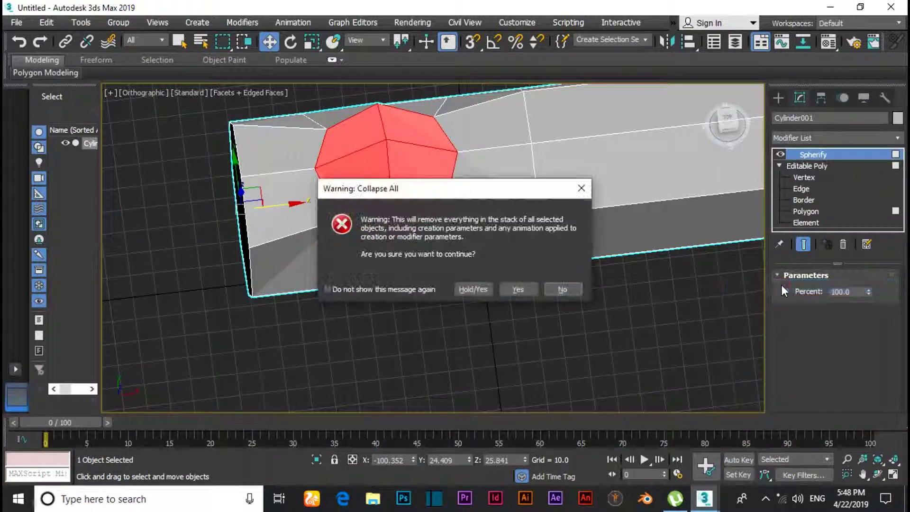
pyautogui.click(519, 289)
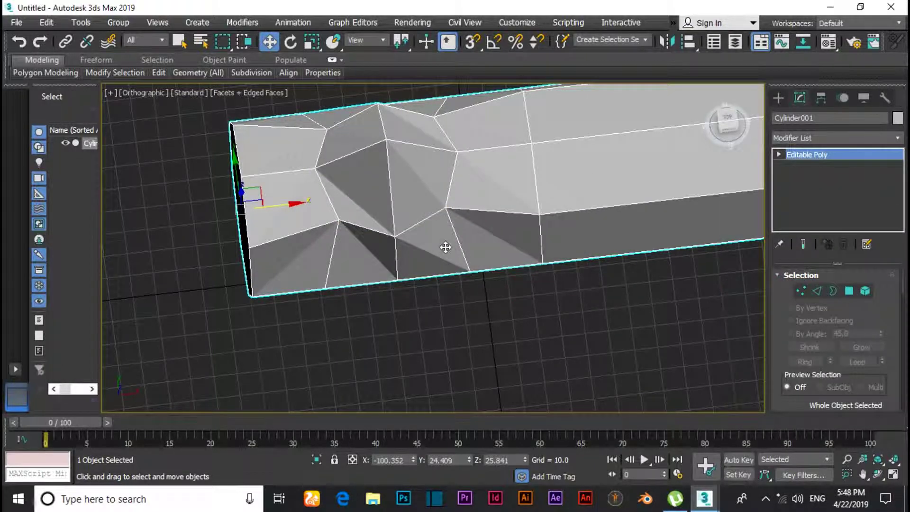
# - At Polygon sub-object level, select the four polygons forming the spherified octagon on top of the cylinder
pyautogui.keyDown('alt'); pyautogui.moveTo(445, 247); pyautogui.dragTo(440, 228, button='middle'); pyautogui.keyUp('alt')
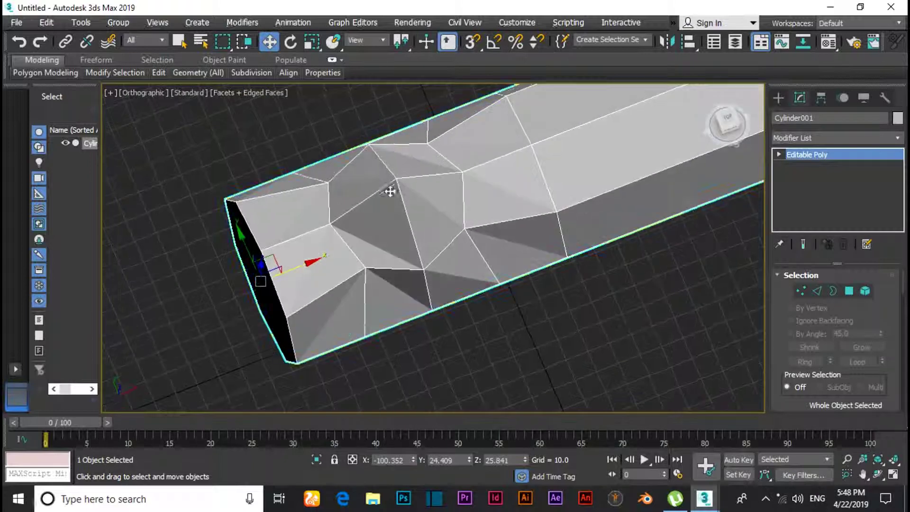
pyautogui.click(779, 156)
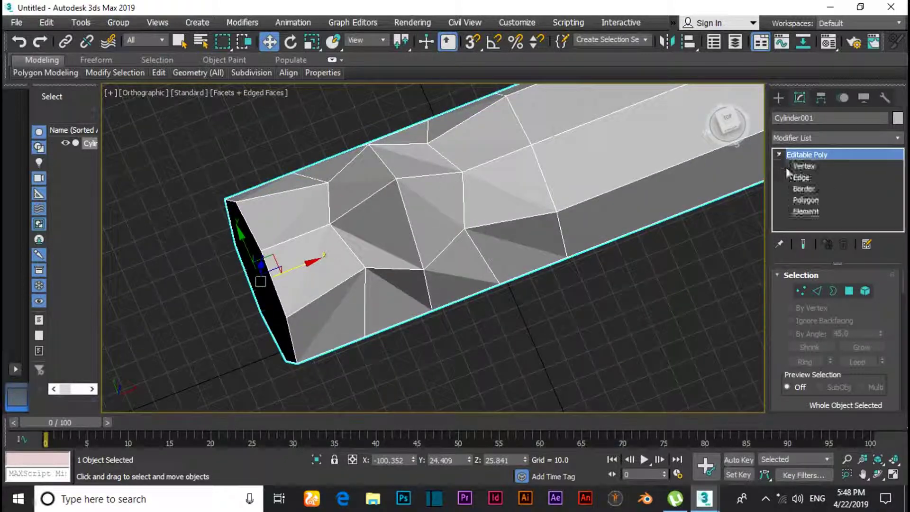
pyautogui.click(806, 199)
pyautogui.click(389, 207)
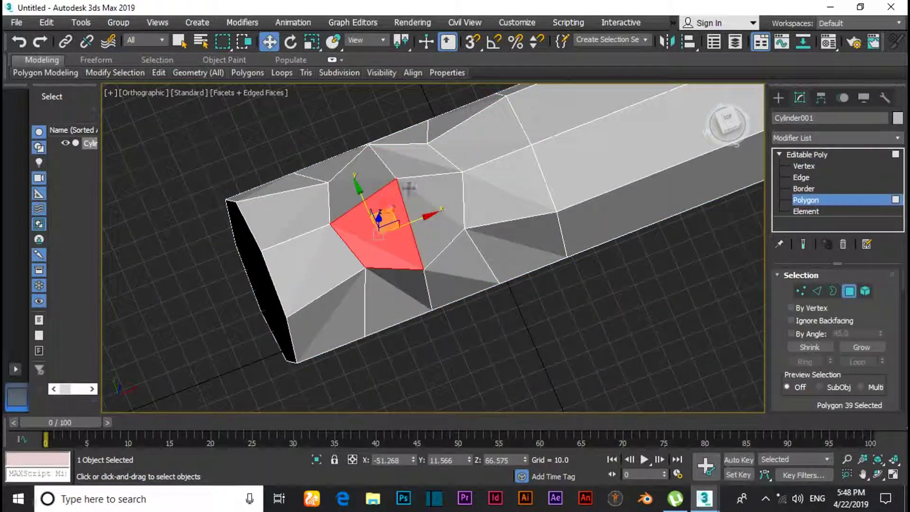
pyautogui.click(412, 167)
pyautogui.keyDown('ctrl'); pyautogui.click(385, 207); pyautogui.keyUp('ctrl')
pyautogui.keyDown('ctrl'); pyautogui.click(384, 190); pyautogui.keyUp('ctrl')
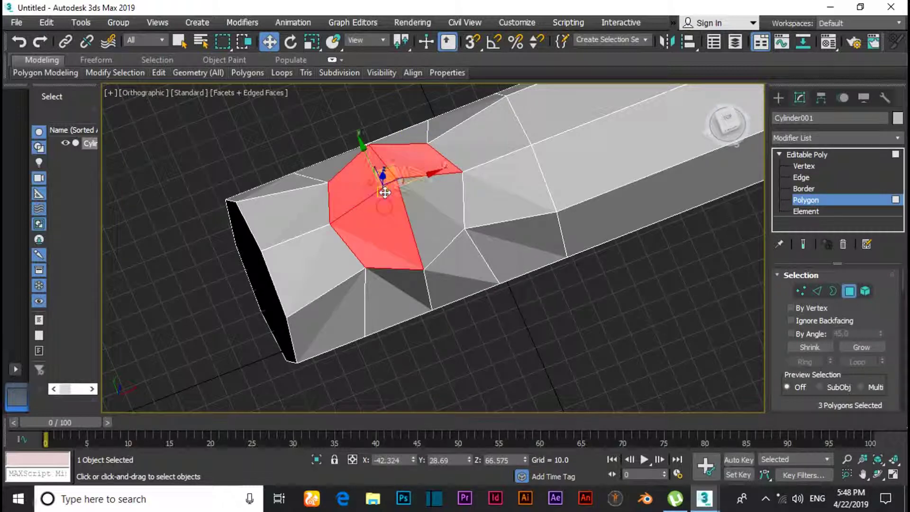
pyautogui.keyDown('ctrl'); pyautogui.click(429, 214); pyautogui.keyUp('ctrl')
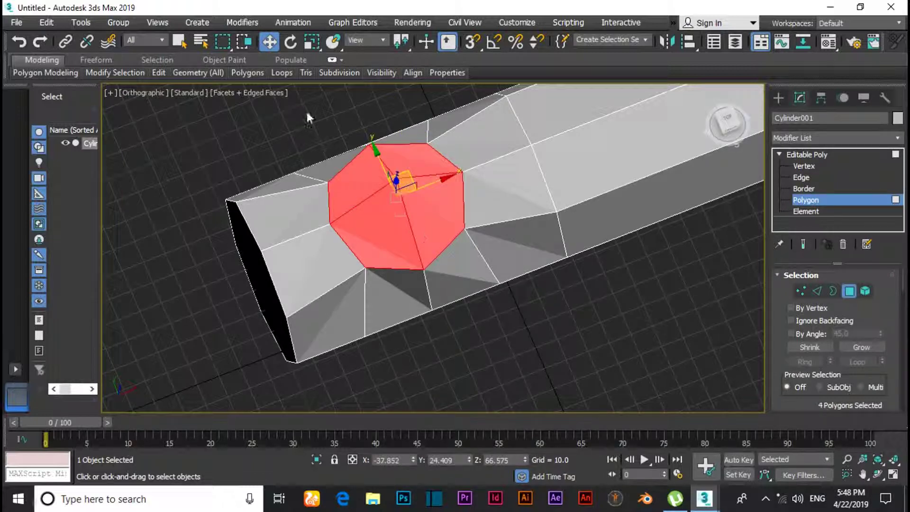
# - Scale the four octagon polygons down along the Z axis until they form a flat octagonal face
pyautogui.click(311, 41)
pyautogui.keyDown('alt'); pyautogui.moveTo(426, 223); pyautogui.dragTo(427, 199, button='middle'); pyautogui.keyUp('alt')
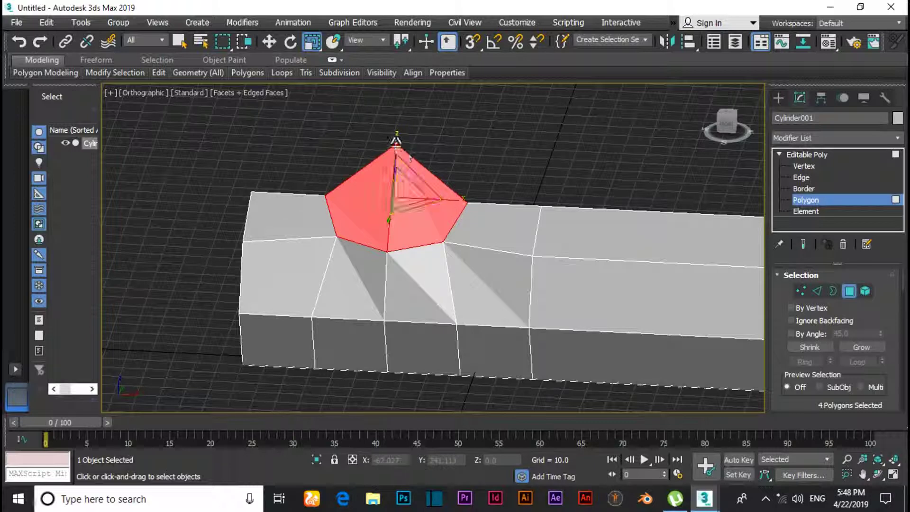
pyautogui.moveTo(396, 141); pyautogui.dragTo(413, 284)
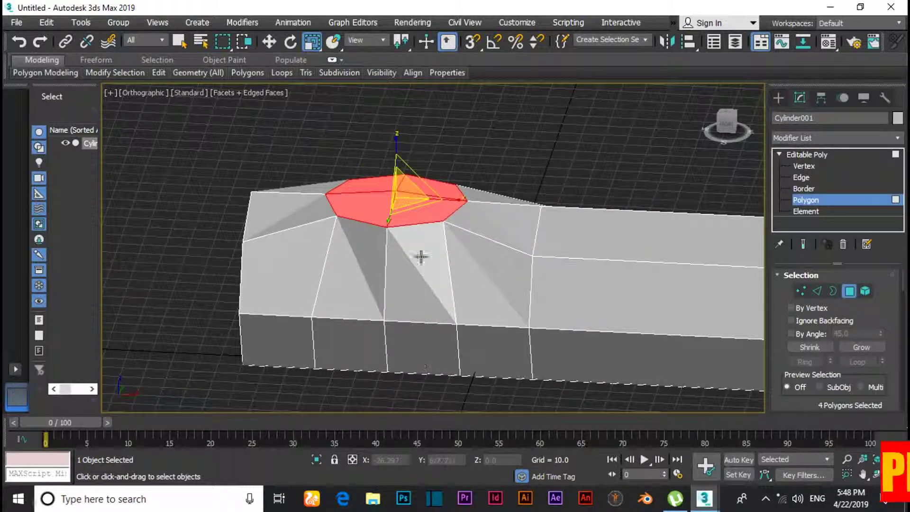
pyautogui.moveTo(396, 146); pyautogui.dragTo(425, 363)
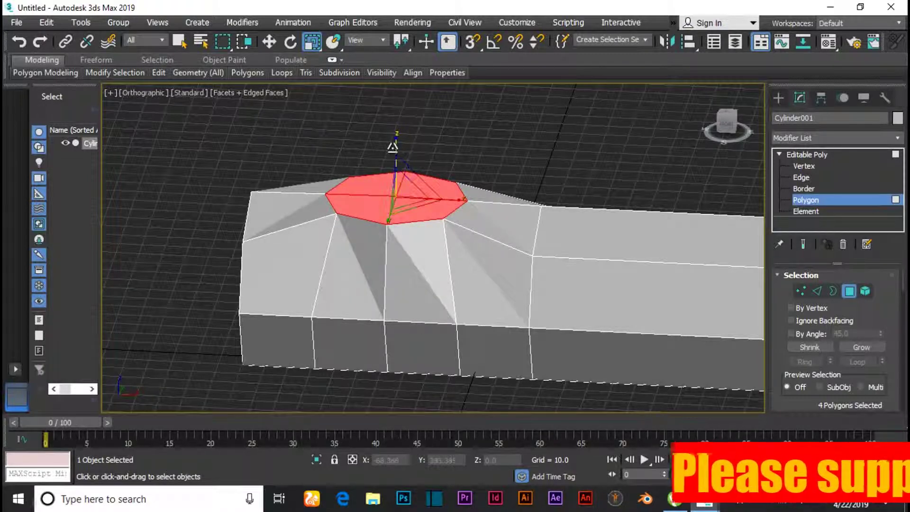
pyautogui.keyDown('alt'); pyautogui.moveTo(446, 292); pyautogui.dragTo(428, 297, button='middle'); pyautogui.keyUp('alt')
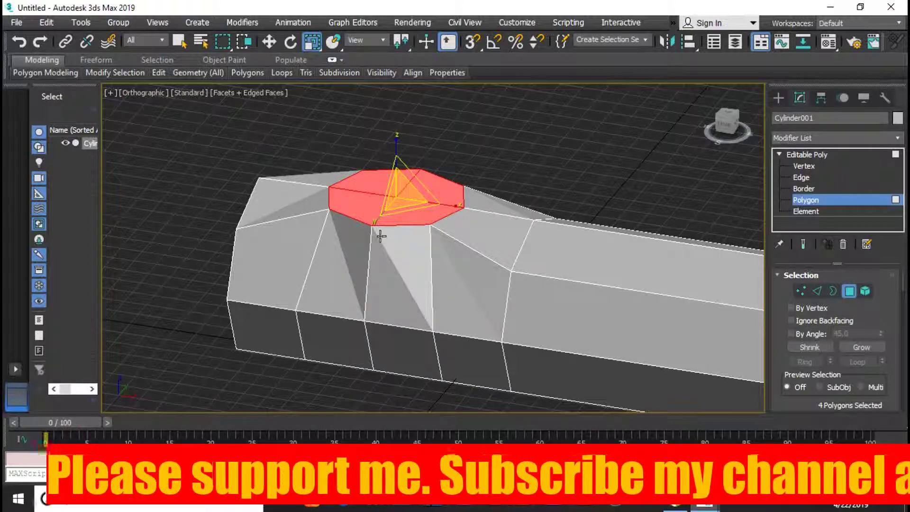
# - Extrude the flattened octagonal face by 10.0 as a group, and clear the polygon selection
pyautogui.click(269, 48)
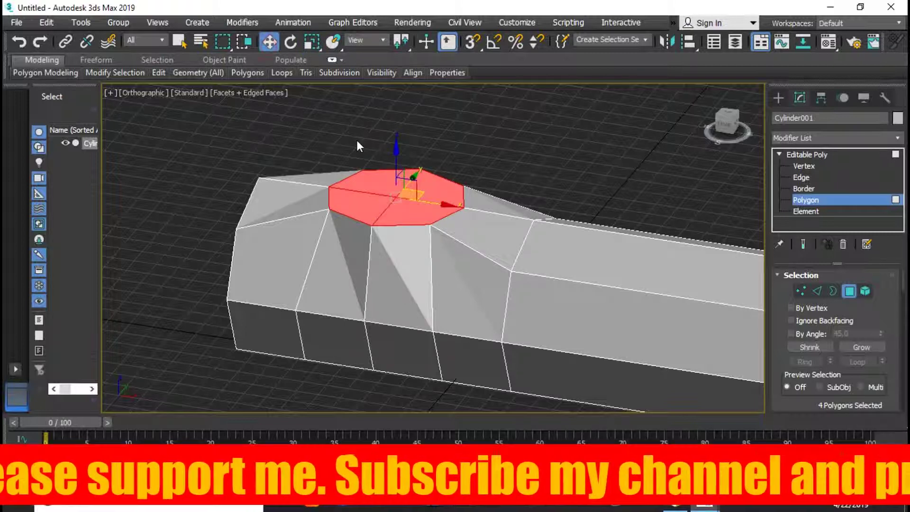
pyautogui.rightClick(372, 210)
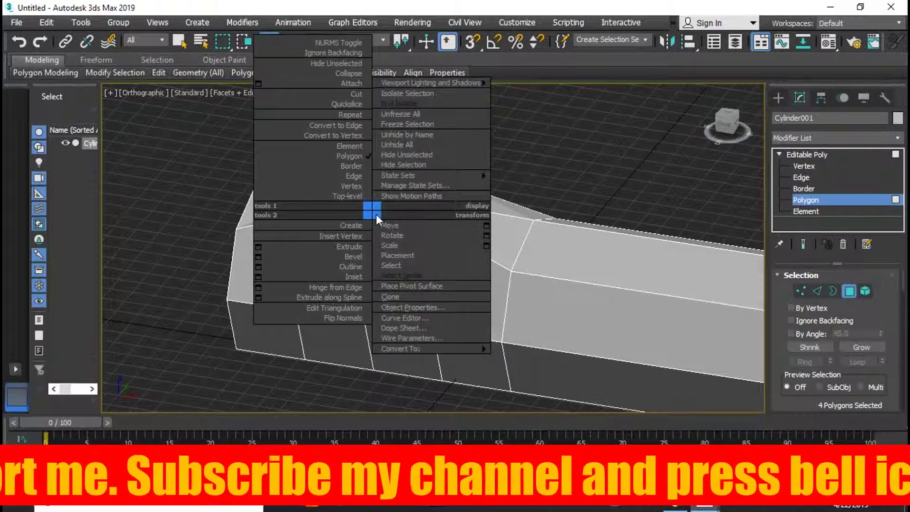
pyautogui.click(261, 247)
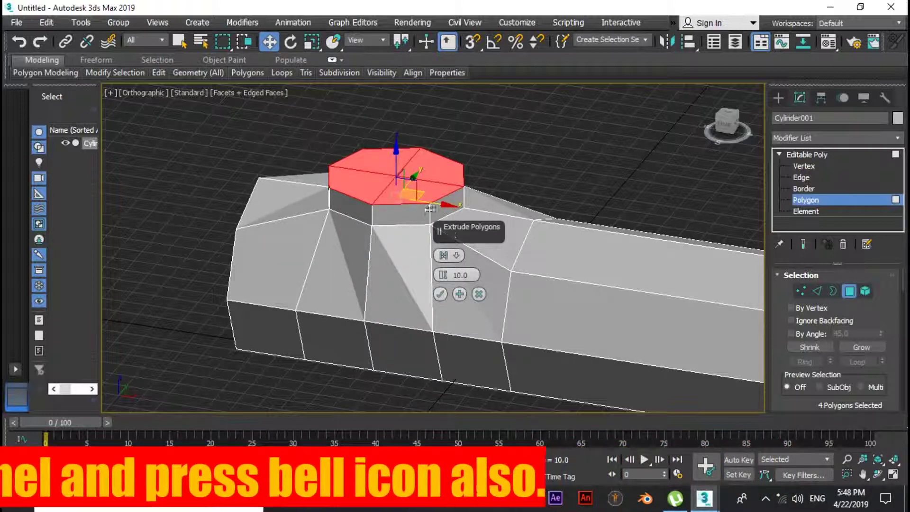
pyautogui.click(440, 295)
pyautogui.click(577, 200)
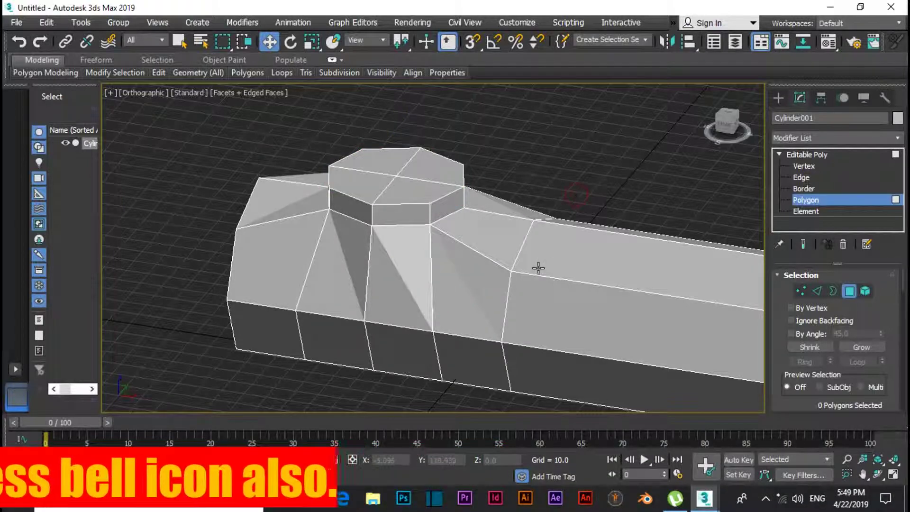
# - In the Bottom view, select the block of four adjacent polygons on the cylinder's underside that lies opposite the top octagonal outlet
pyautogui.keyDown('alt'); pyautogui.moveTo(539, 266); pyautogui.dragTo(337, 319, button='middle'); pyautogui.keyUp('alt')
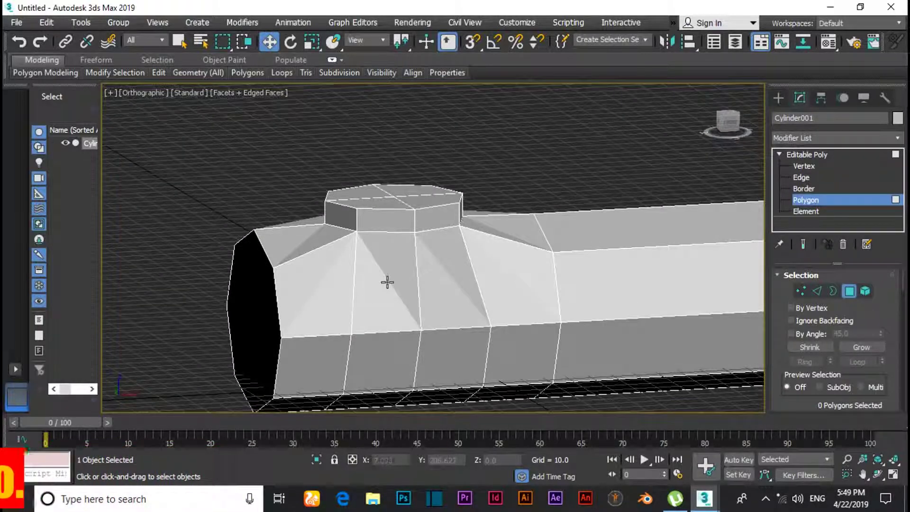
pyautogui.press('v')
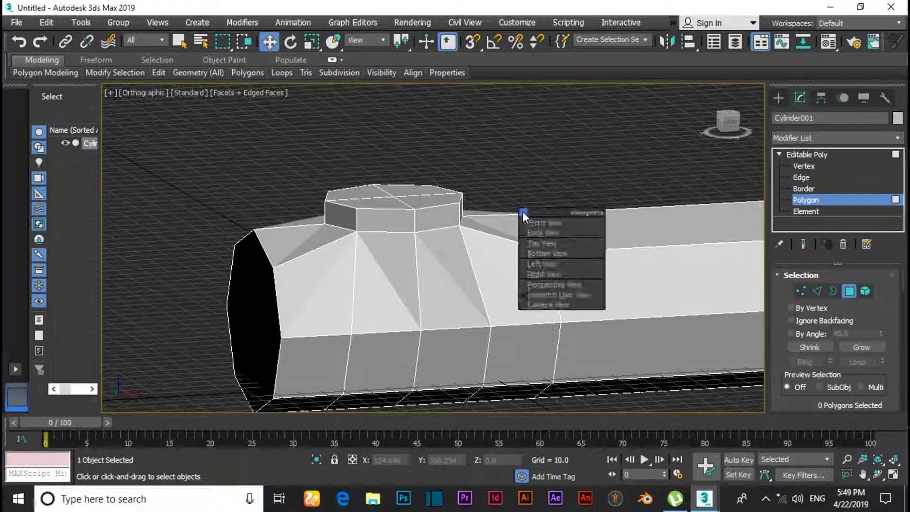
pyautogui.click(563, 251)
pyautogui.scroll(2, 448, 297)
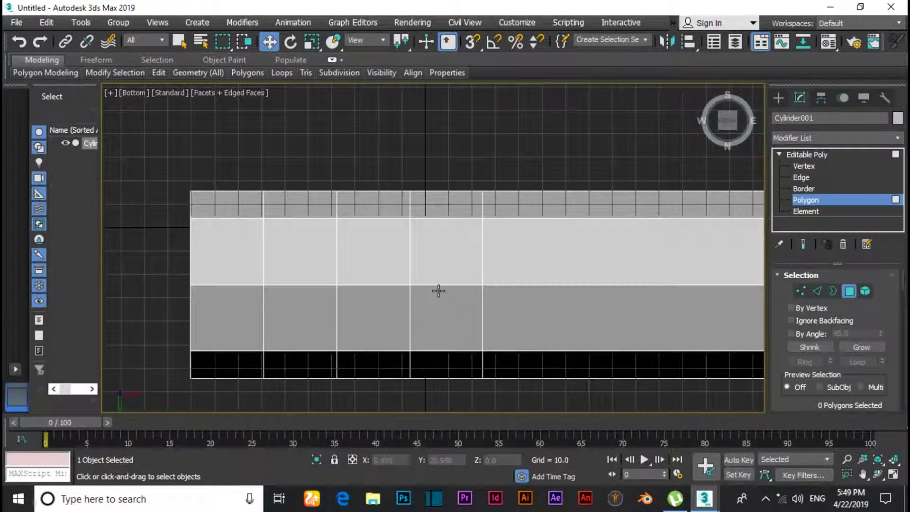
pyautogui.moveTo(440, 312); pyautogui.dragTo(447, 259, button='middle')
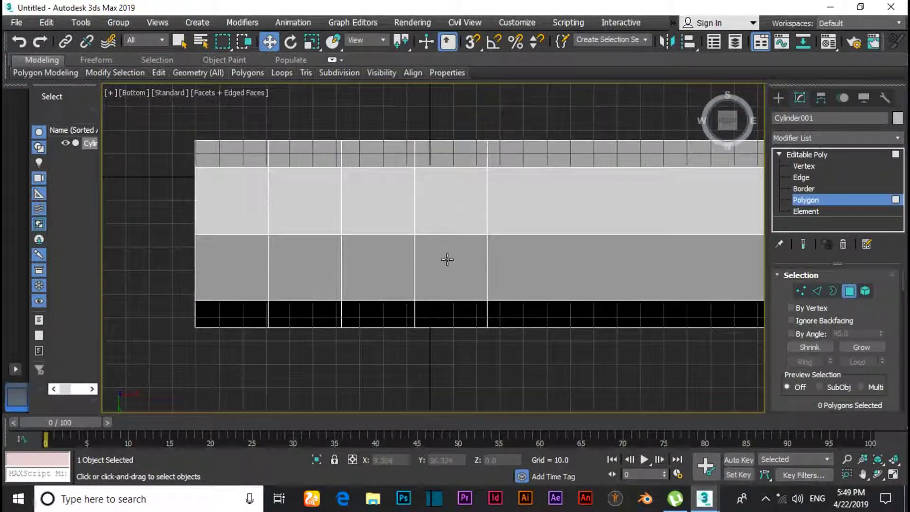
pyautogui.click(309, 199)
pyautogui.keyDown('ctrl'); pyautogui.click(306, 259); pyautogui.keyUp('ctrl')
pyautogui.click(525, 377)
pyautogui.click(311, 208)
pyautogui.keyDown('ctrl'); pyautogui.click(370, 223); pyautogui.keyUp('ctrl')
pyautogui.keyDown('ctrl'); pyautogui.click(309, 262); pyautogui.keyUp('ctrl')
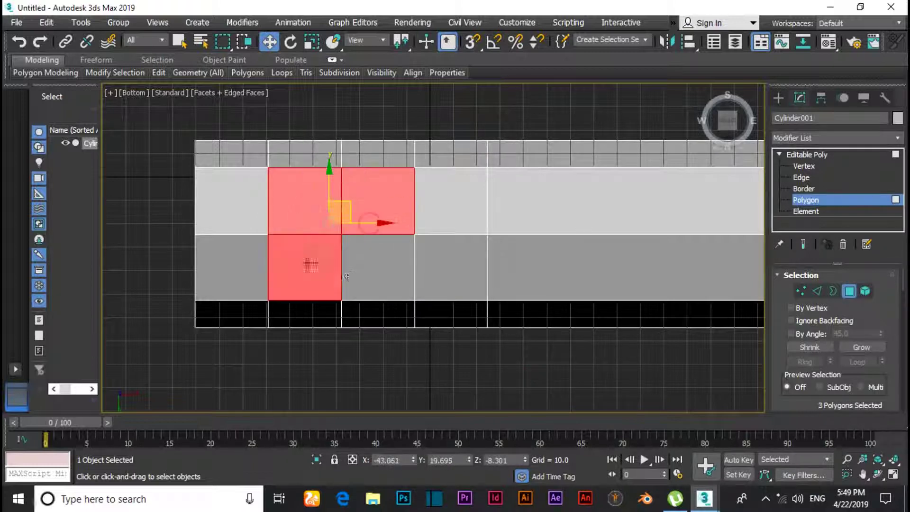
pyautogui.keyDown('ctrl'); pyautogui.click(366, 280); pyautogui.keyUp('ctrl')
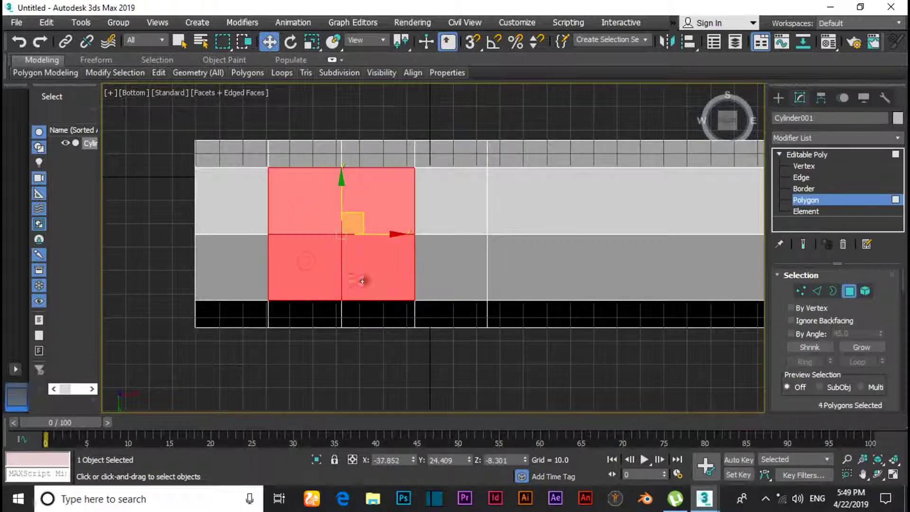
# - Convert the four underside polygons to a vertex selection without the centre vertex, and apply a Spherify modifier to it
pyautogui.keyDown('ctrl'); pyautogui.click(800, 292); pyautogui.keyUp('ctrl')
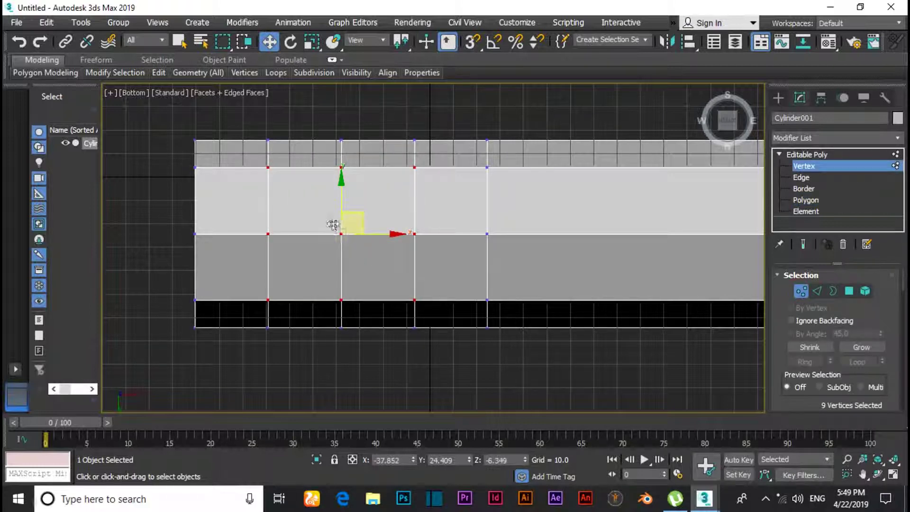
pyautogui.moveTo(317, 197); pyautogui.dragTo(374, 260)
pyautogui.click(806, 138)
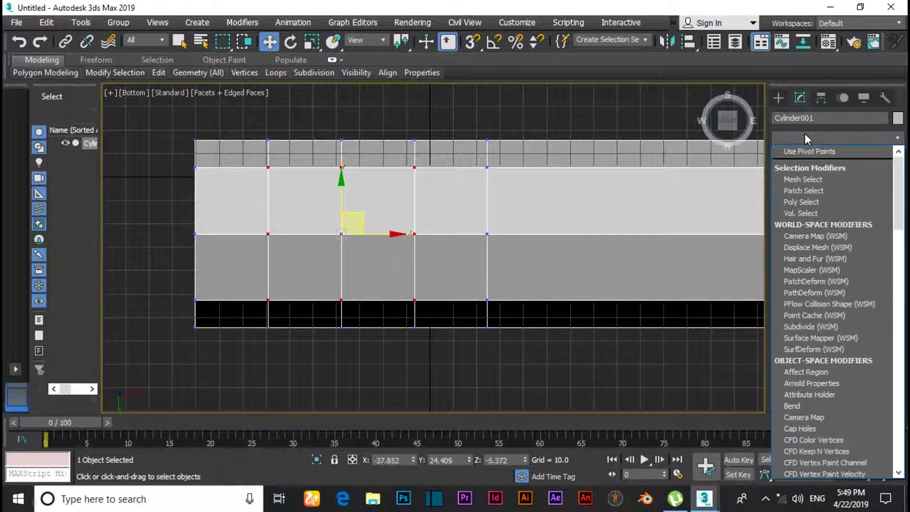
pyautogui.write('surfd')
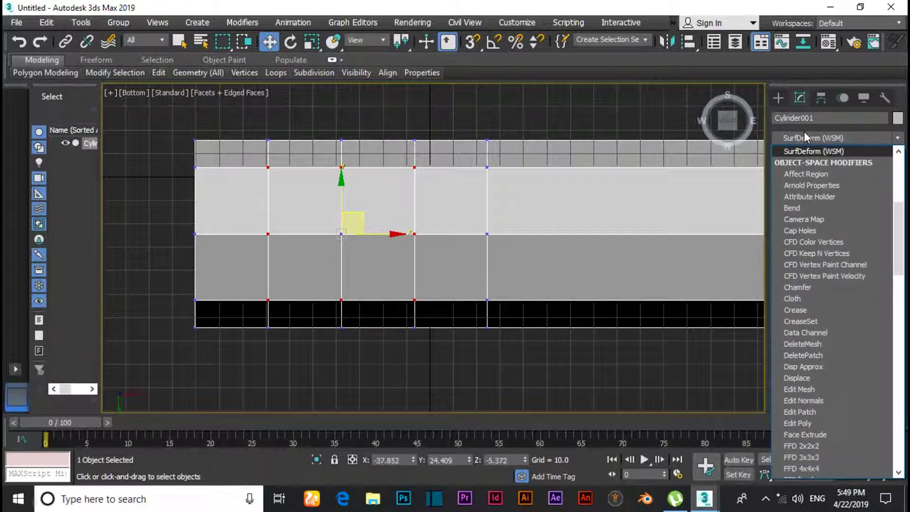
pyautogui.write('se')
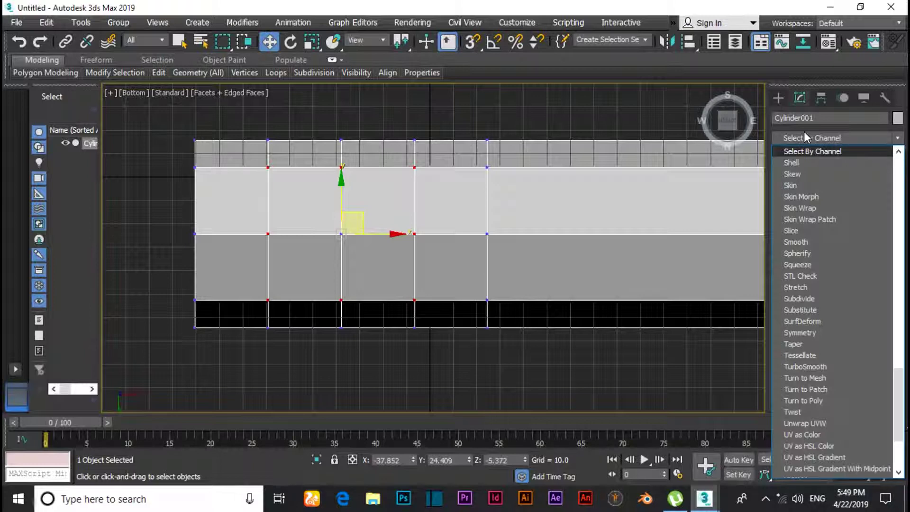
pyautogui.click(806, 252)
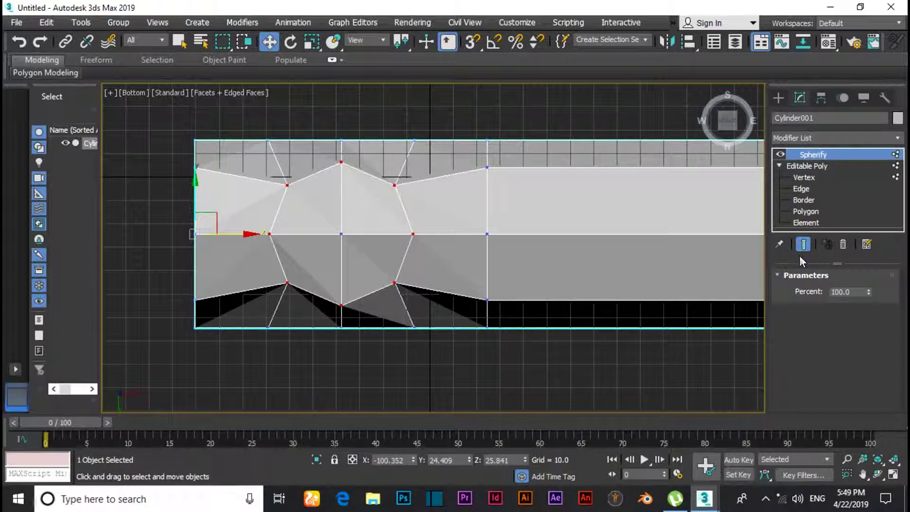
# - Collapse the whole modifier stack into the Editable Poly, and return to Polygon level with the four underside octagon polygons selected
pyautogui.moveTo(720, 131)
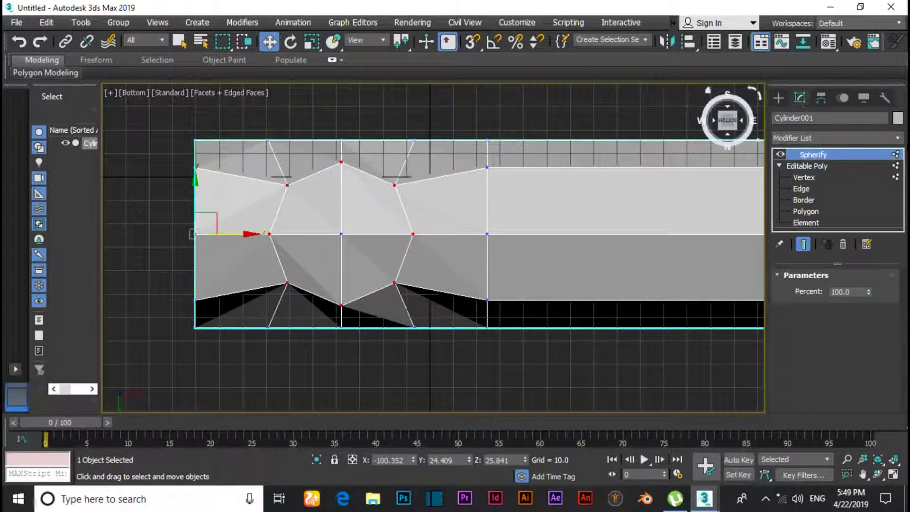
pyautogui.rightClick(869, 152)
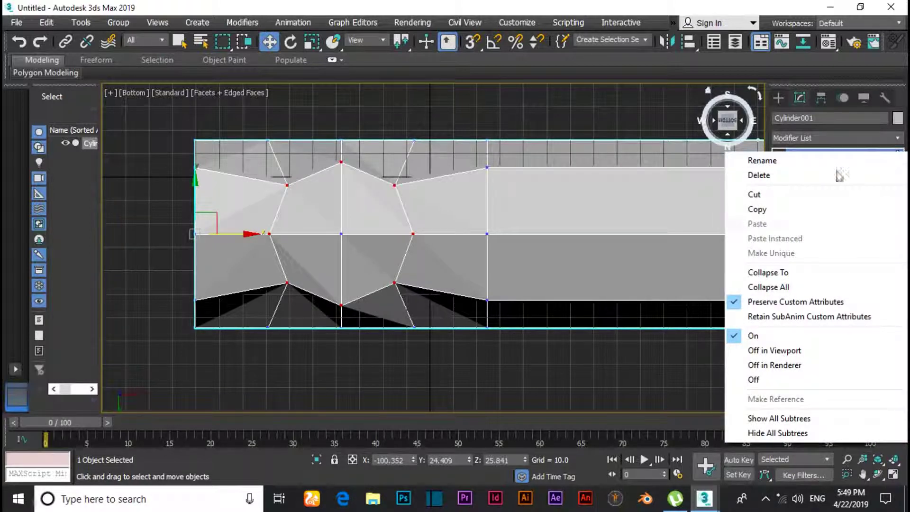
pyautogui.click(782, 287)
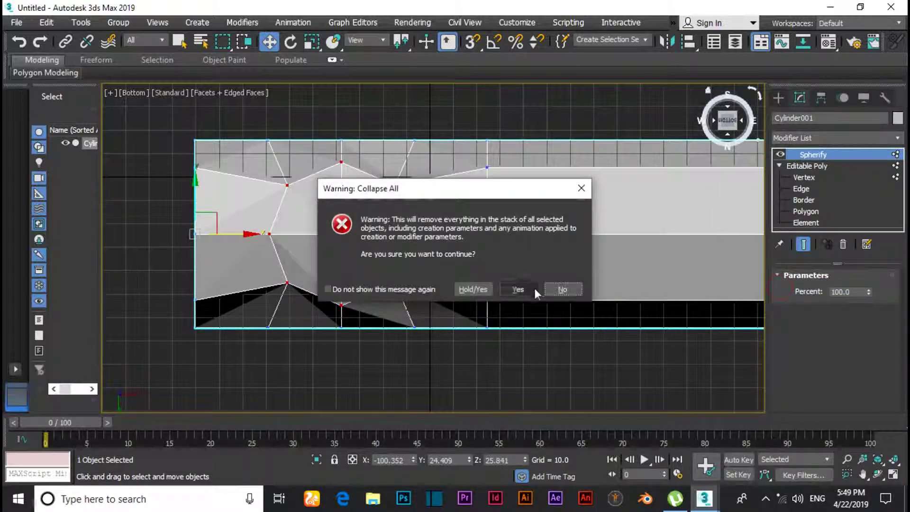
pyautogui.click(514, 289)
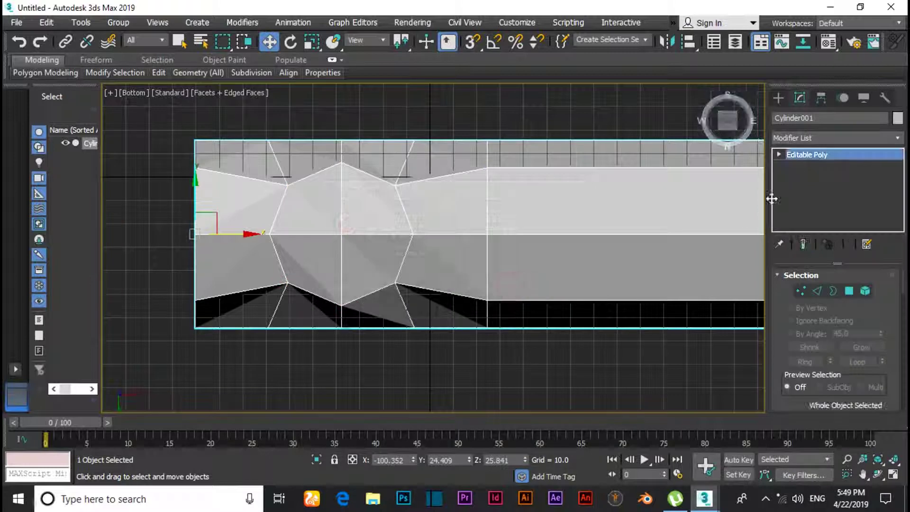
pyautogui.click(778, 154)
pyautogui.click(803, 200)
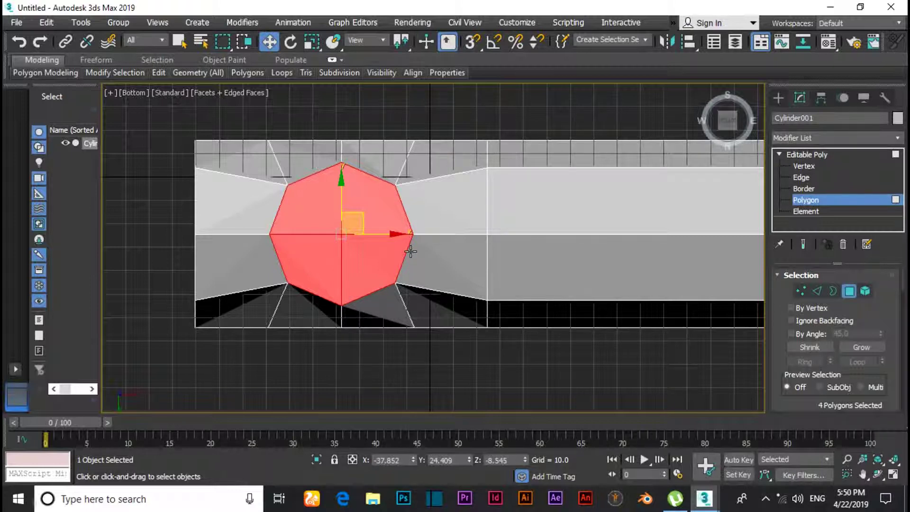
# - In the Front view, scale the four underside octagon polygons along the vertical axis until they form a flat face
pyautogui.press('f')
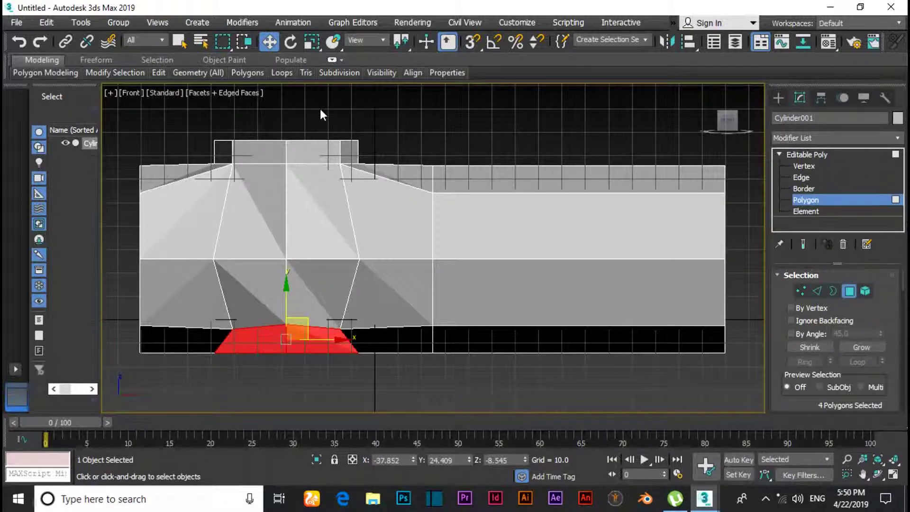
pyautogui.click(311, 44)
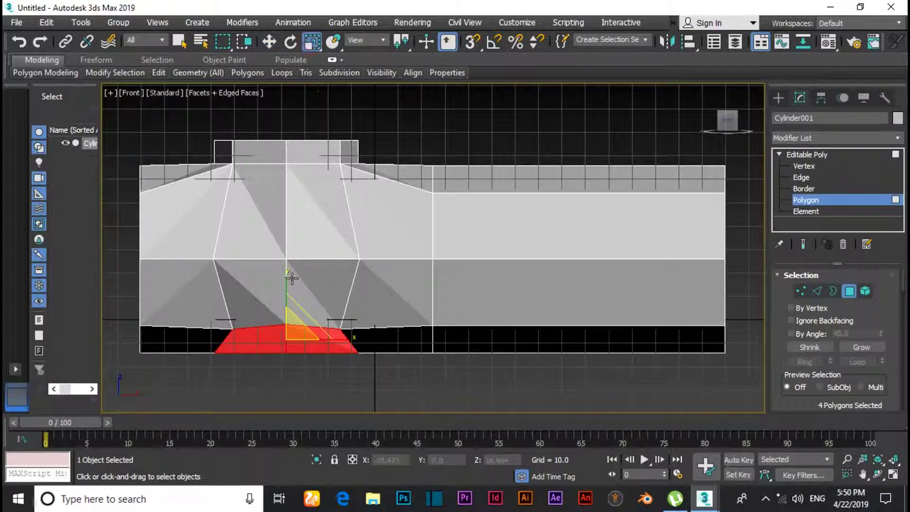
pyautogui.moveTo(287, 277); pyautogui.dragTo(319, 406)
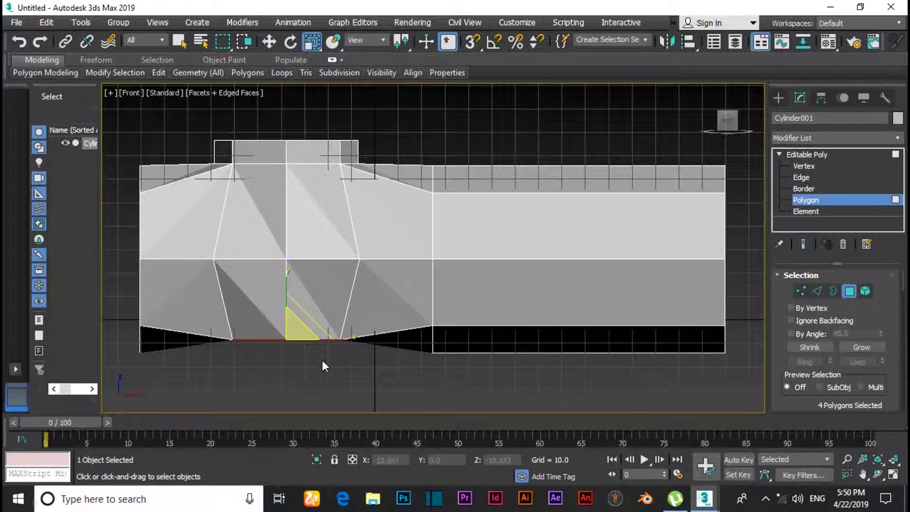
# - Extrude the flattened underside octagon downward by 10.0 as a group
pyautogui.click(268, 42)
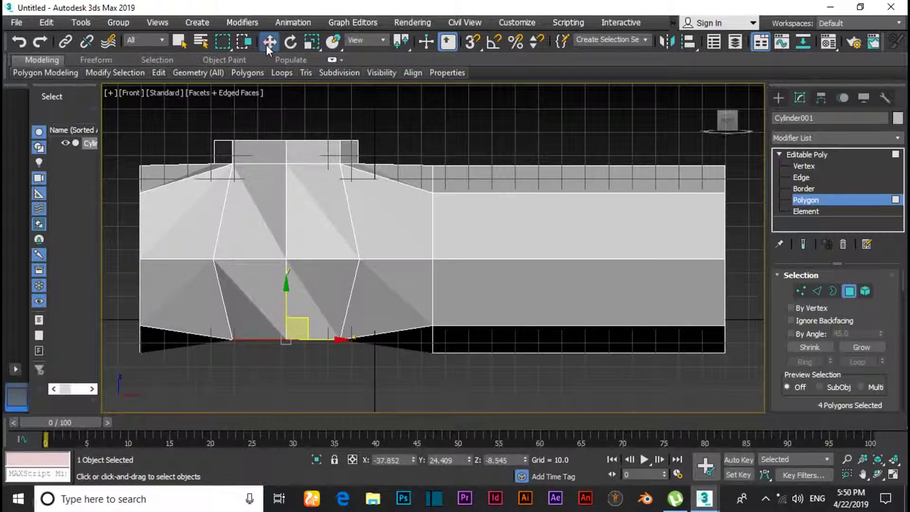
pyautogui.rightClick(263, 338)
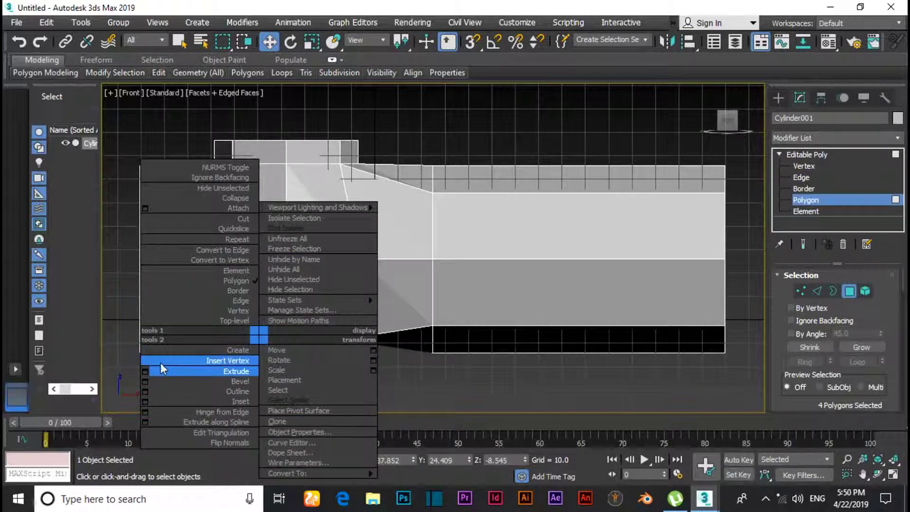
pyautogui.click(163, 371)
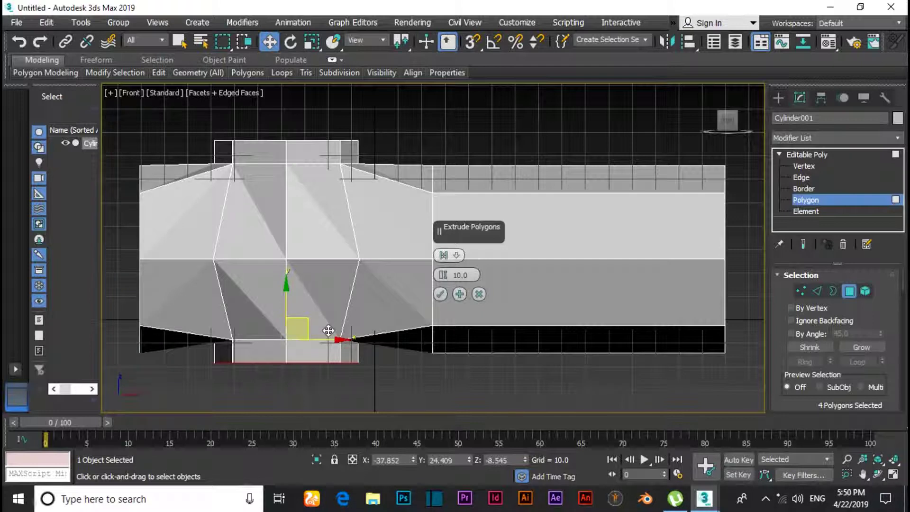
pyautogui.click(440, 294)
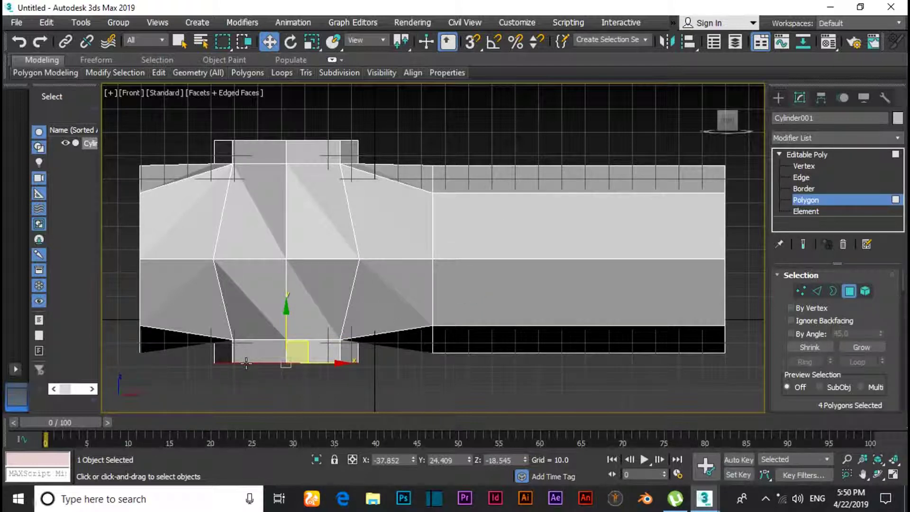
# - Bevel the extruded underside face with a height of 0 and an outline of 9.528 to widen it into a flange
pyautogui.rightClick(246, 347)
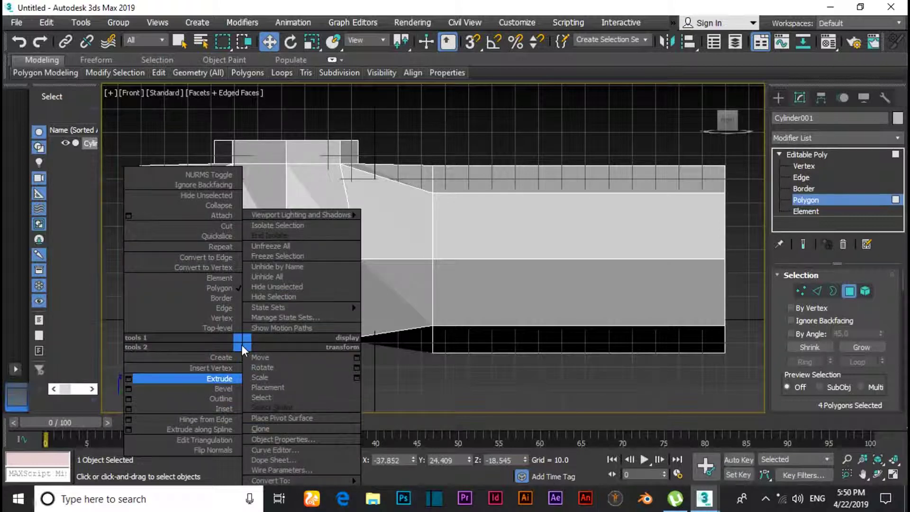
pyautogui.click(129, 389)
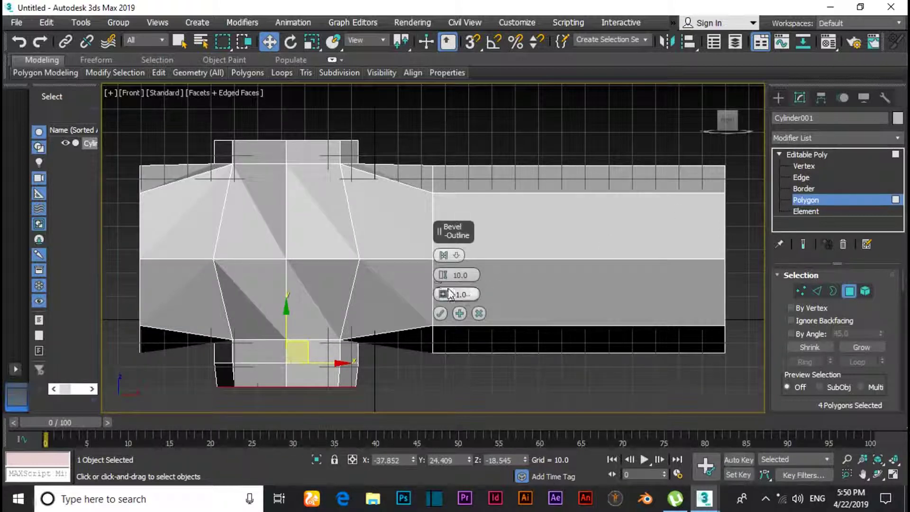
pyautogui.moveTo(445, 275)
pyautogui.mouseDown()
pyautogui.moveTo(441, 307)
pyautogui.moveTo(442, 267)
pyautogui.moveTo(443, 284)
pyautogui.moveTo(464, 275)
pyautogui.moveTo(454, 275)
pyautogui.mouseUp()
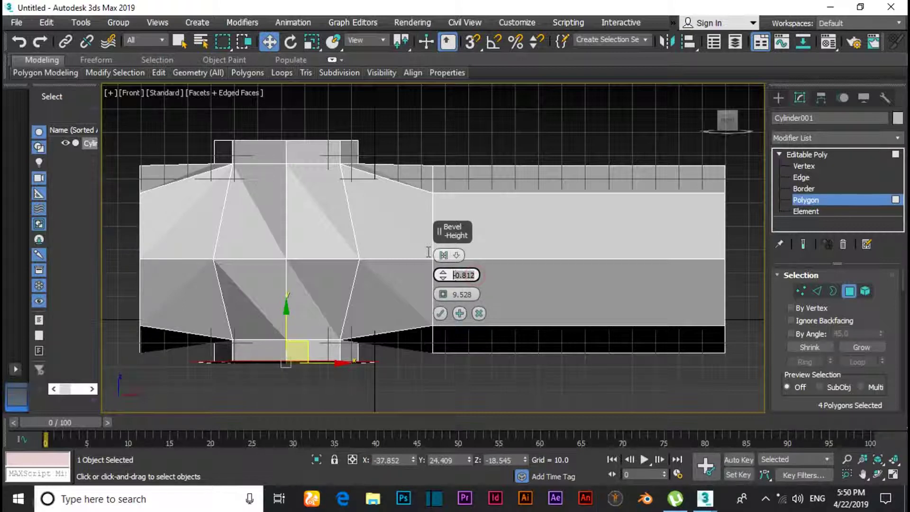
pyautogui.write('0')
pyautogui.press('Return')
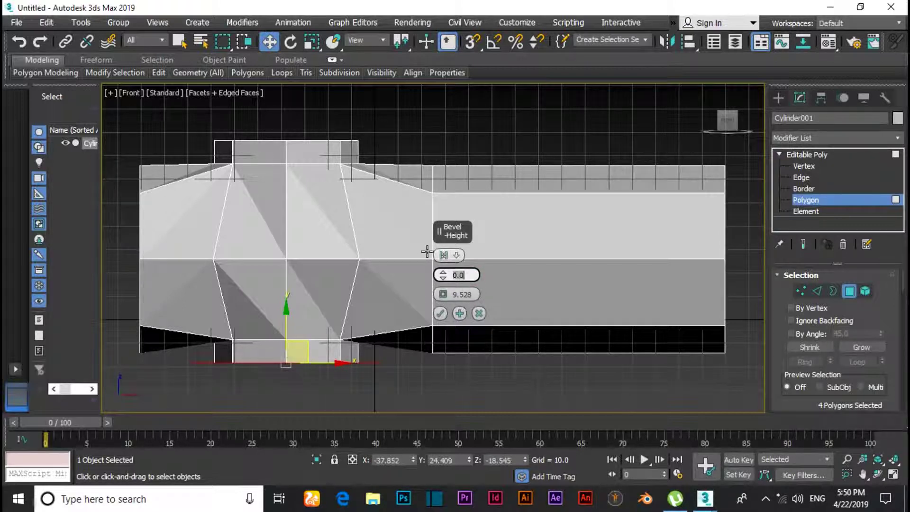
pyautogui.click(440, 313)
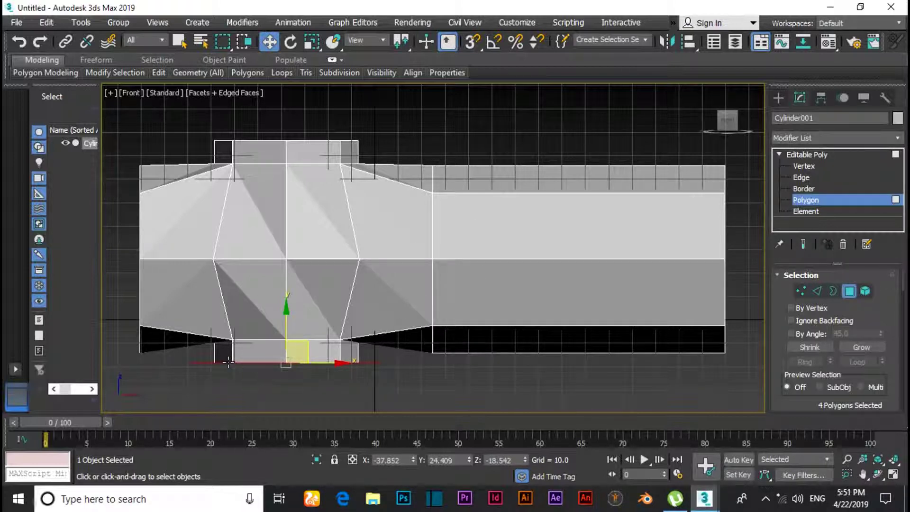
# - Extrude the widened underside face by 16.829 as a group, and clear the polygon selection
pyautogui.rightClick(226, 344)
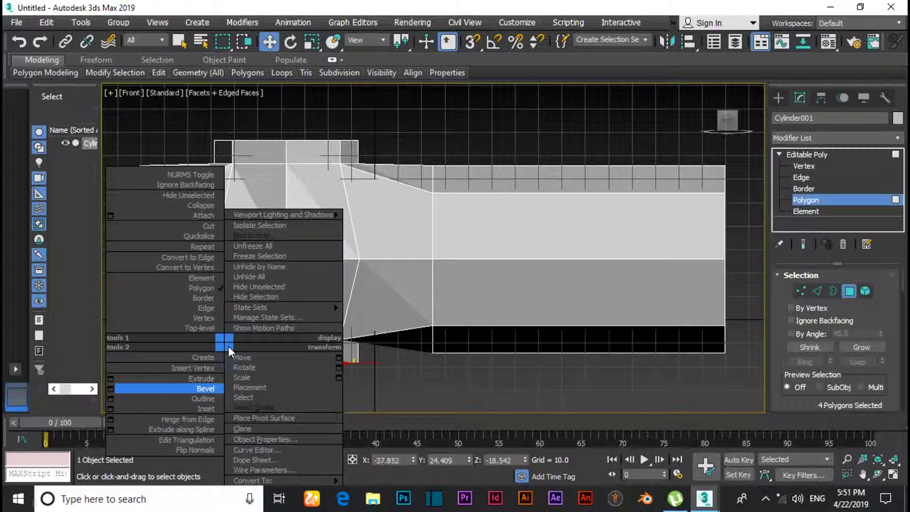
pyautogui.click(112, 386)
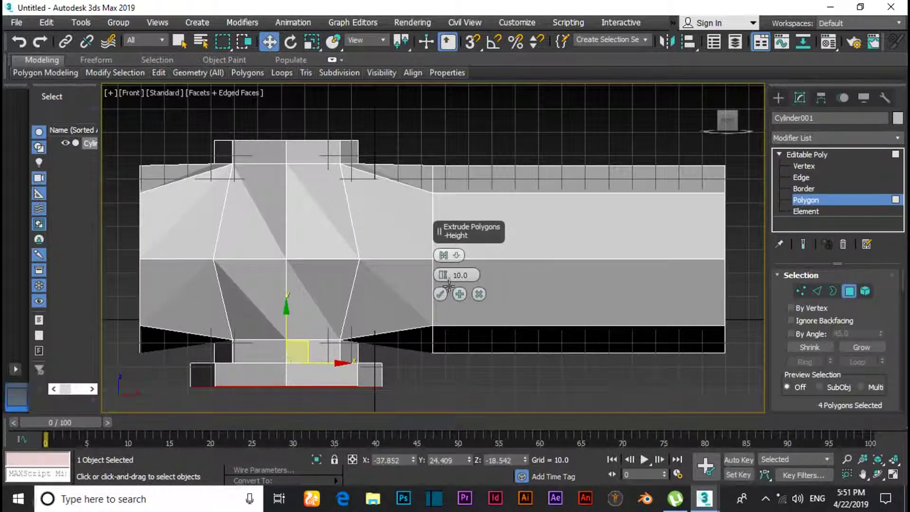
pyautogui.moveTo(444, 280); pyautogui.dragTo(444, 262)
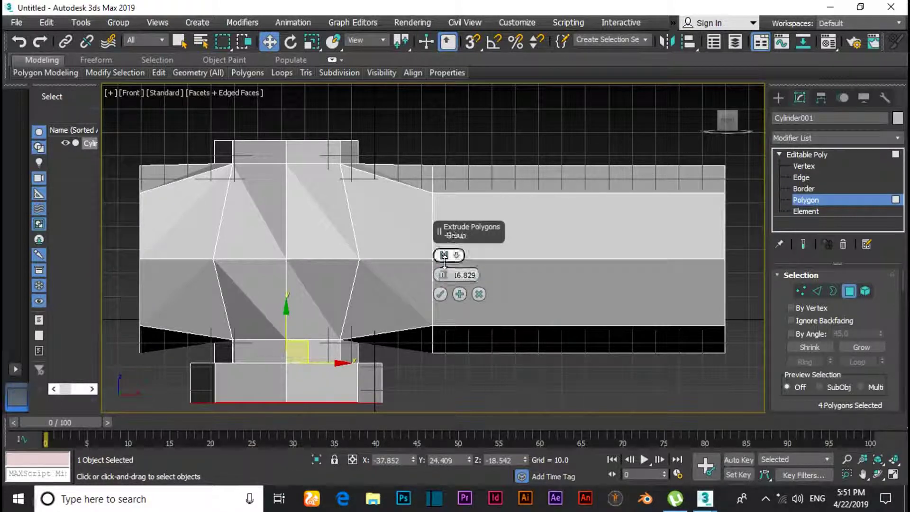
pyautogui.click(439, 293)
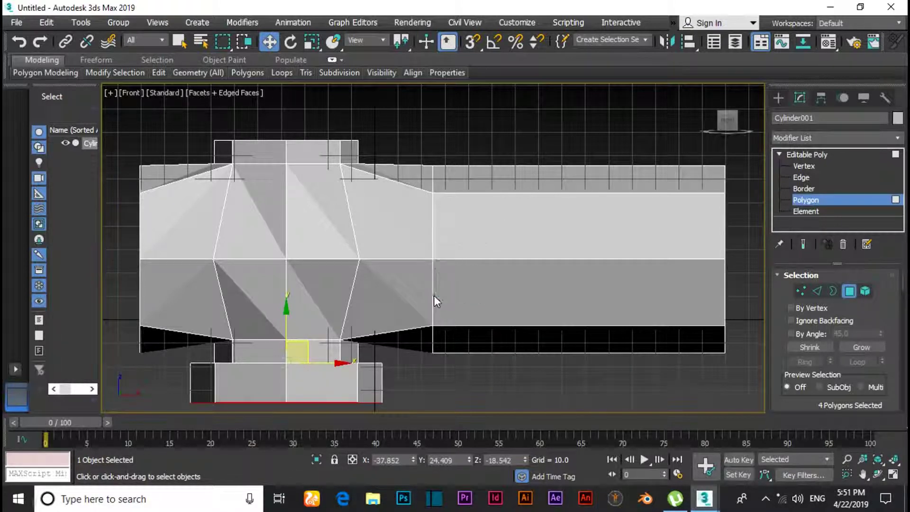
pyautogui.click(454, 382)
pyautogui.scroll(-2, 461, 379)
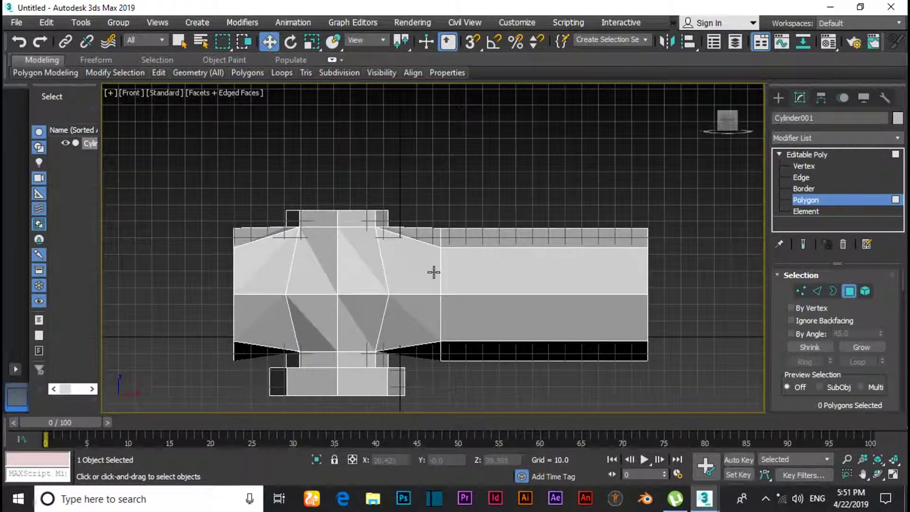
pyautogui.scroll(1, 433, 272)
pyautogui.scroll(-1, 485, 226)
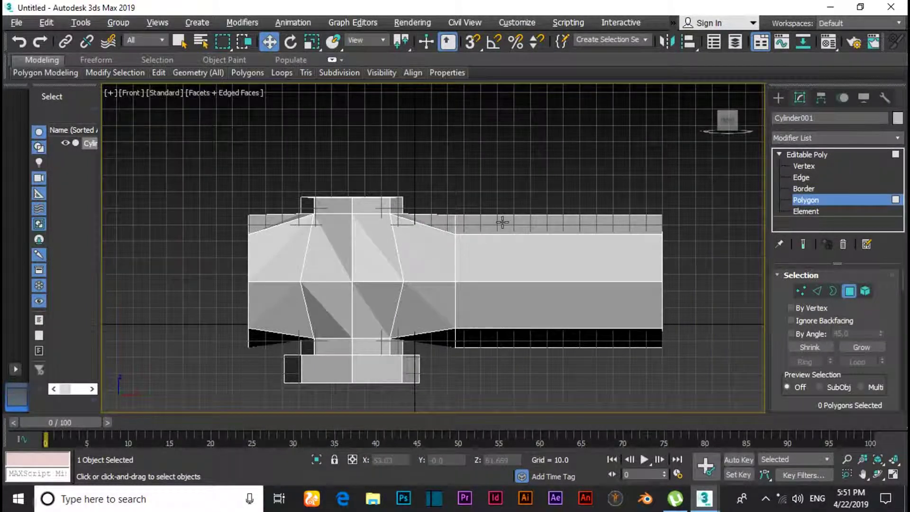
pyautogui.keyDown('alt'); pyautogui.moveTo(501, 219); pyautogui.dragTo(489, 252, button='middle'); pyautogui.keyUp('alt')
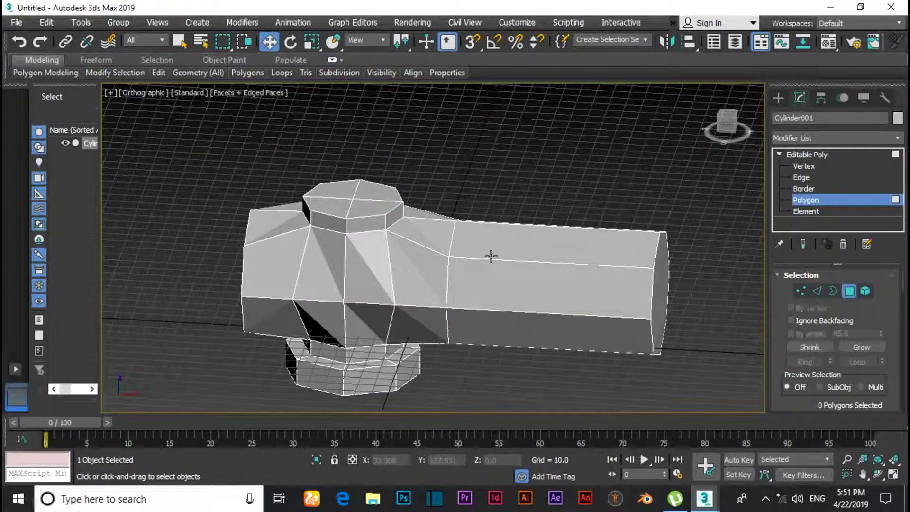
# - In the Front view, connect the ring of eight lengthwise edges on the long cylinder section with 4 segments, and clear the edge selection
pyautogui.press('1')
pyautogui.click(532, 173)
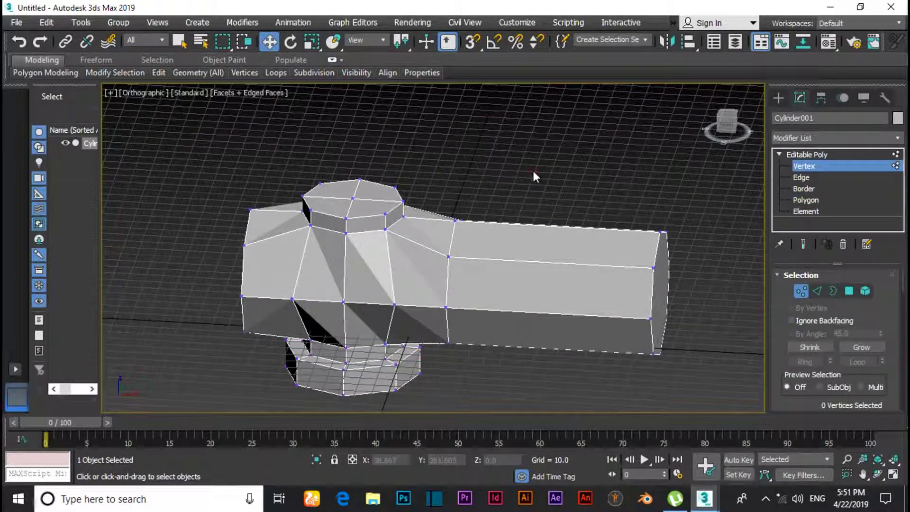
pyautogui.press('f')
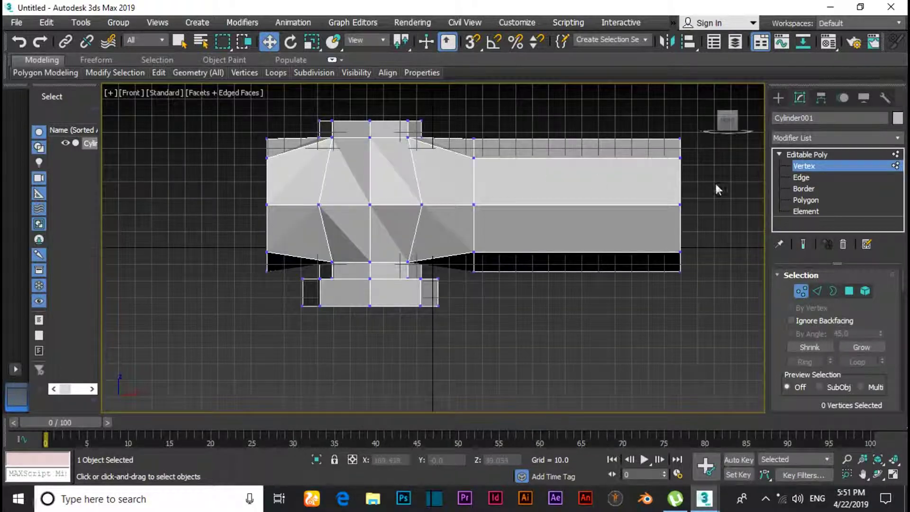
pyautogui.click(811, 200)
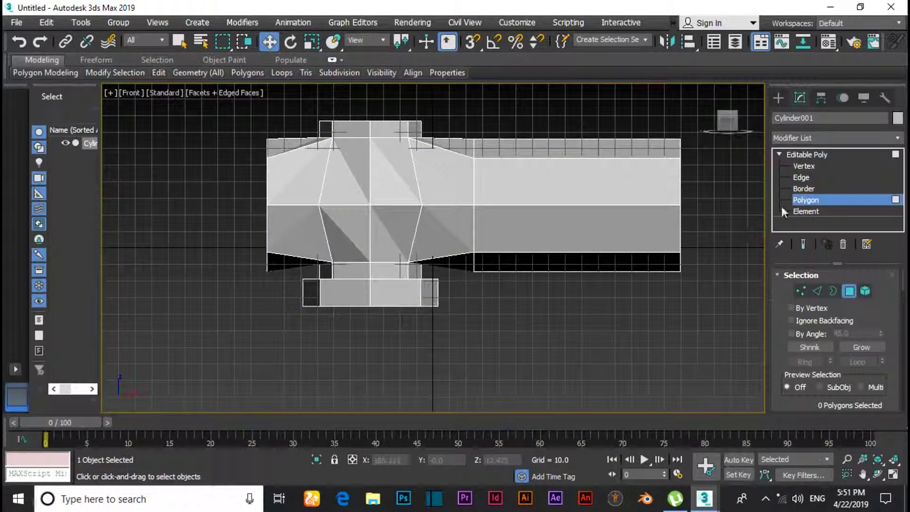
pyautogui.click(801, 178)
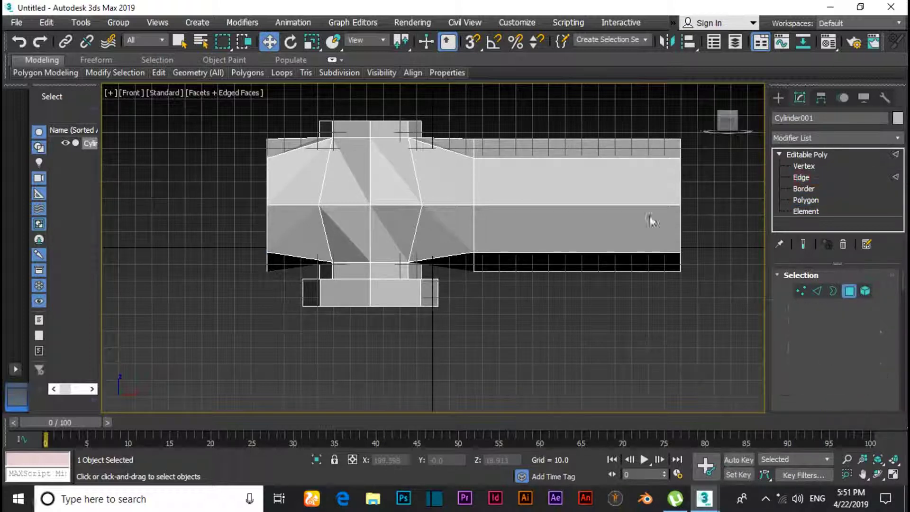
pyautogui.click(611, 204)
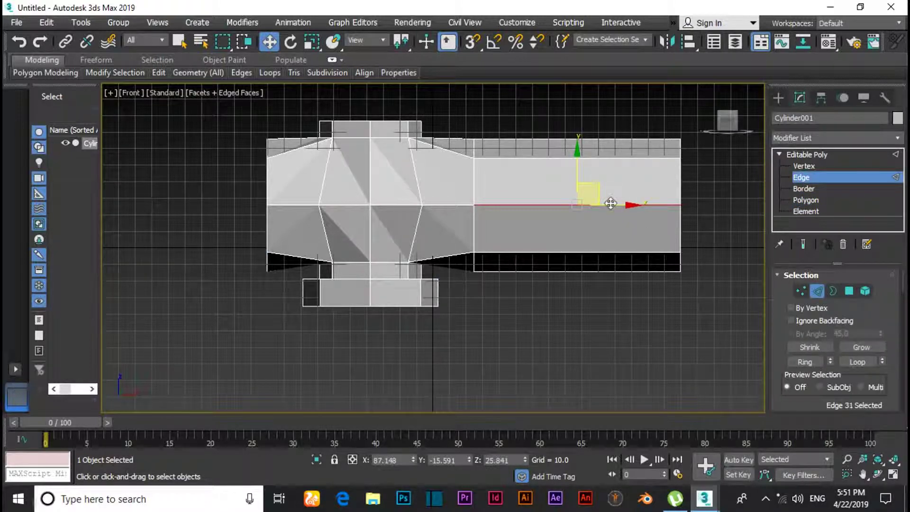
pyautogui.doubleClick(610, 204)
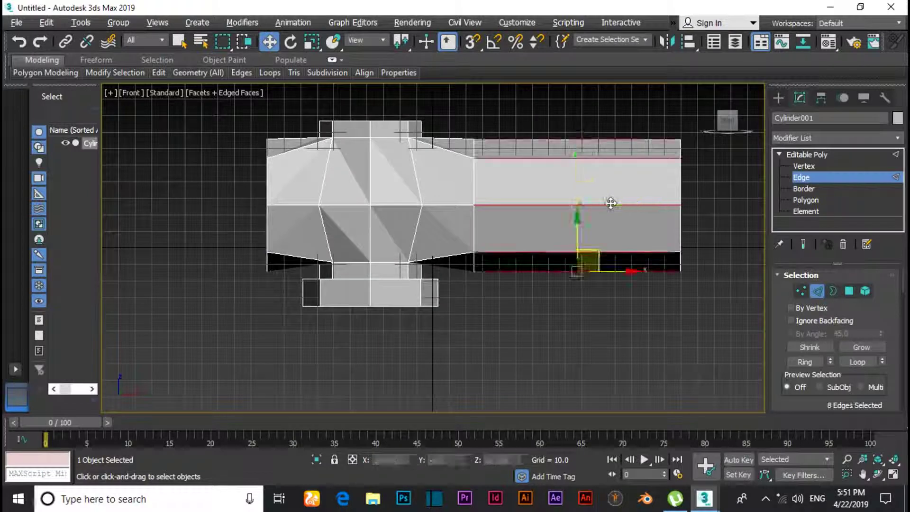
pyautogui.rightClick(610, 203)
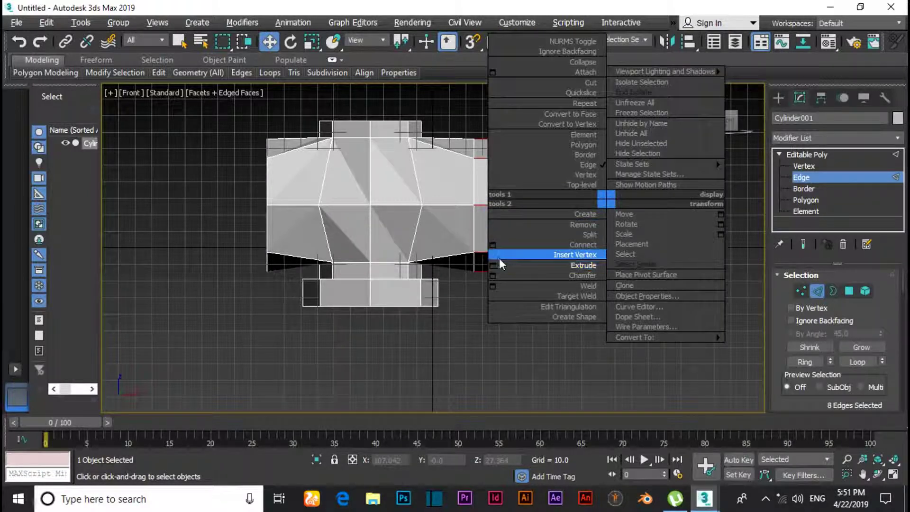
pyautogui.click(493, 245)
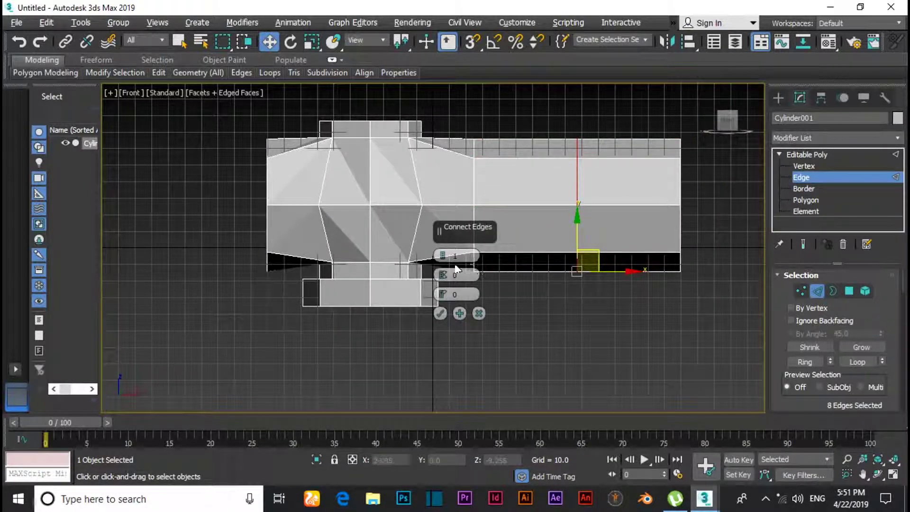
pyautogui.moveTo(443, 257); pyautogui.dragTo(443, 254)
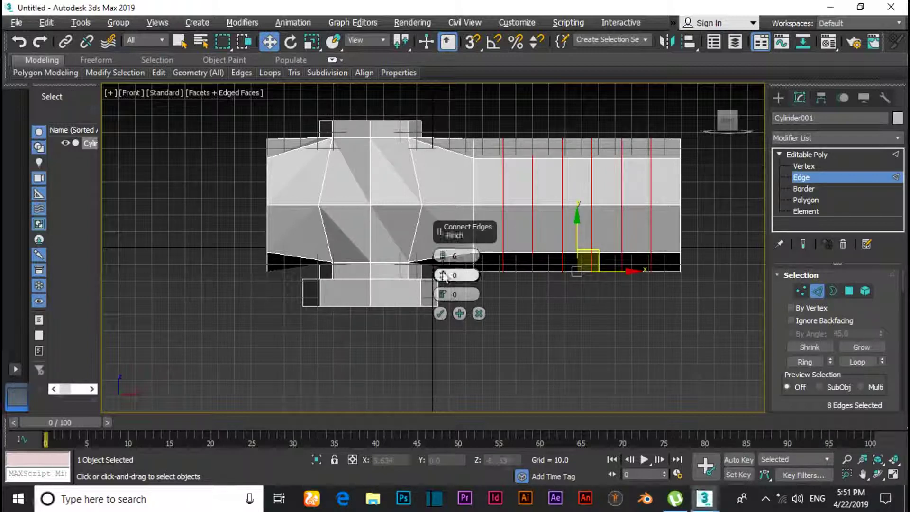
pyautogui.click(443, 259)
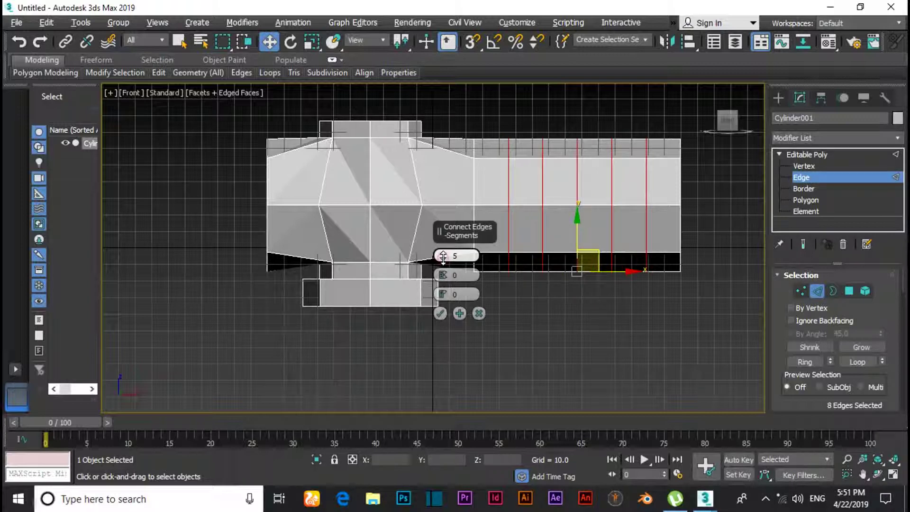
pyautogui.click(444, 259)
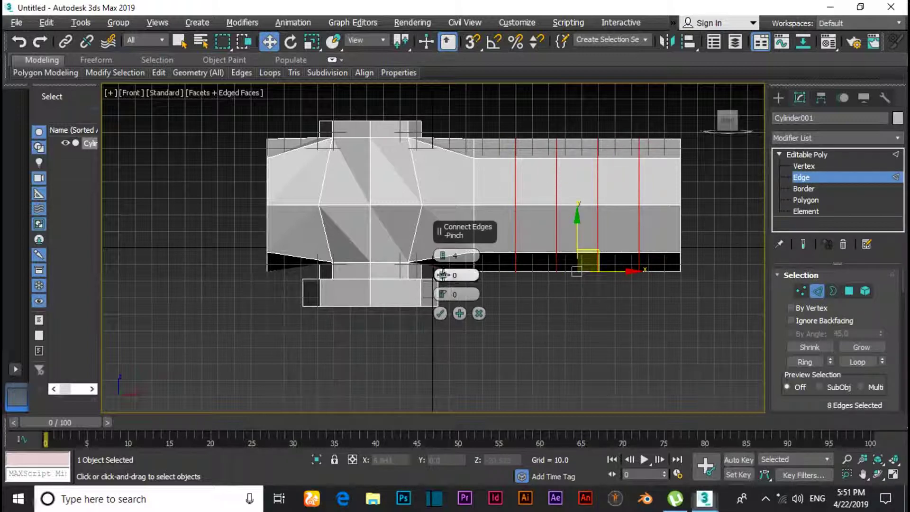
pyautogui.click(440, 313)
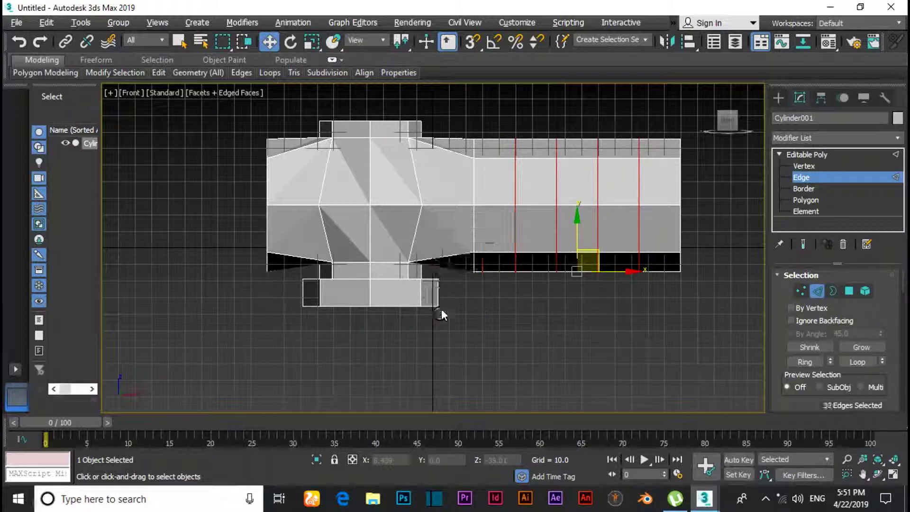
pyautogui.click(593, 338)
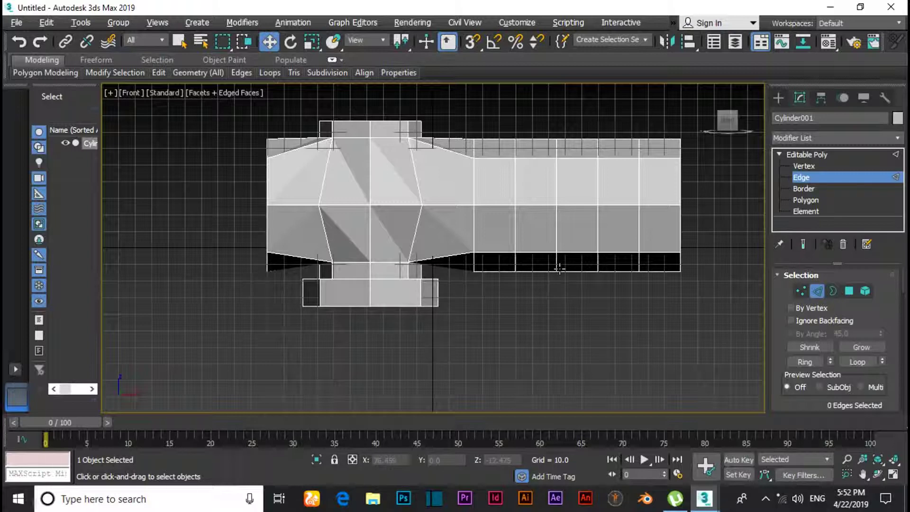
# - In the Top view, select the two-by-two block of polygons in the third and fourth columns of the newly segmented section
pyautogui.press('v')
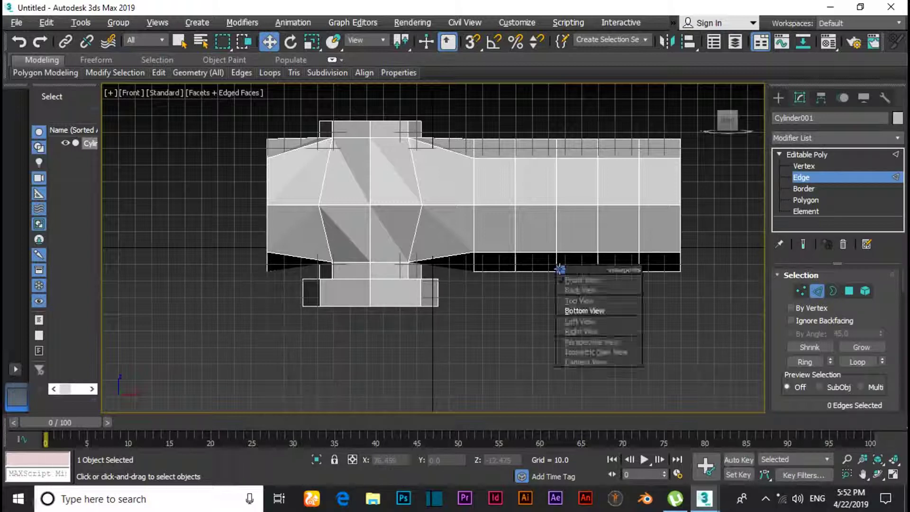
pyautogui.click(576, 299)
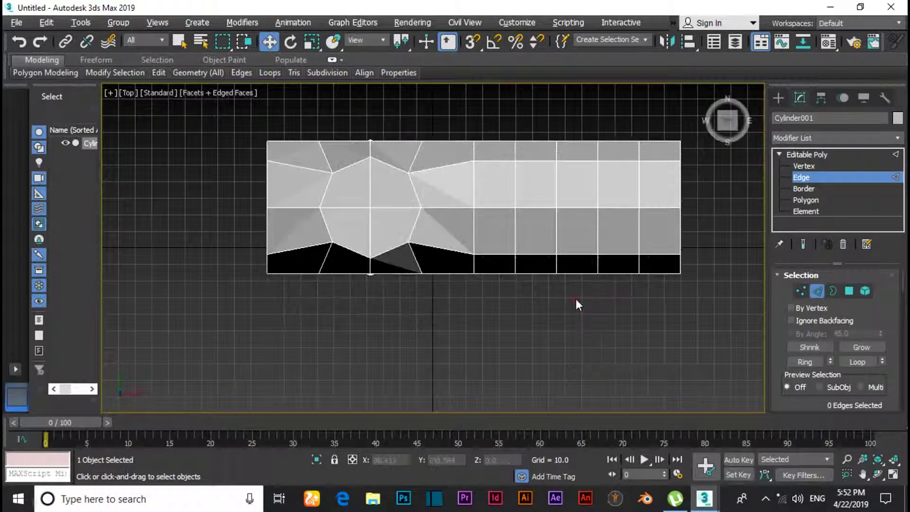
pyautogui.scroll(2, 565, 287)
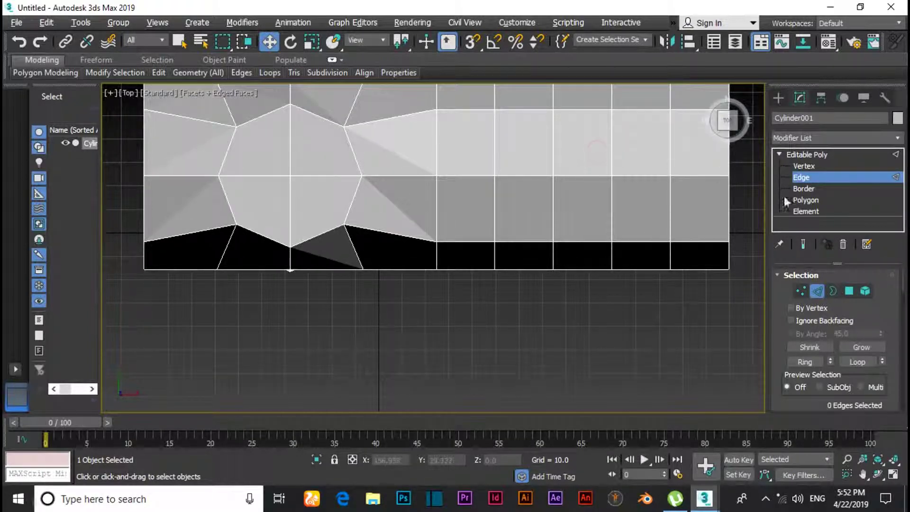
pyautogui.click(806, 200)
pyautogui.click(585, 150)
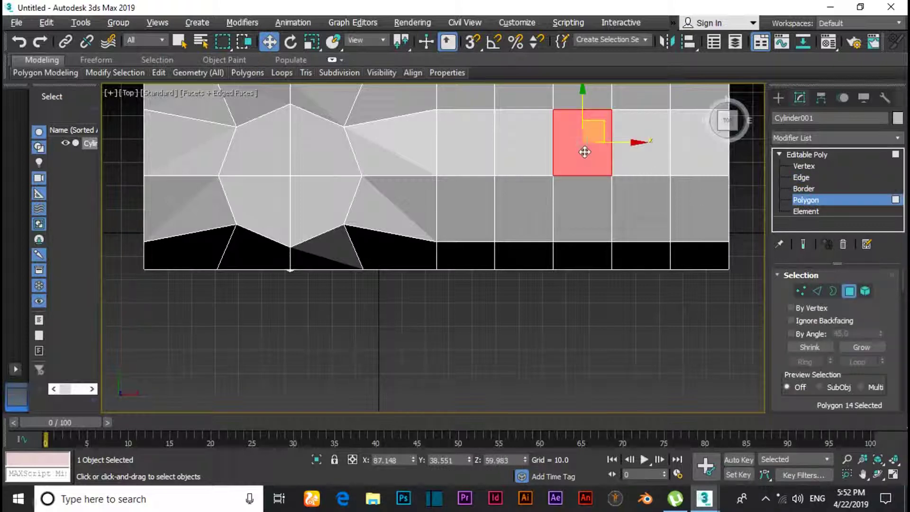
pyautogui.keyDown('ctrl'); pyautogui.click(642, 165); pyautogui.keyUp('ctrl')
pyautogui.keyDown('ctrl'); pyautogui.click(635, 211); pyautogui.keyUp('ctrl')
pyautogui.keyDown('ctrl'); pyautogui.click(590, 210); pyautogui.keyUp('ctrl')
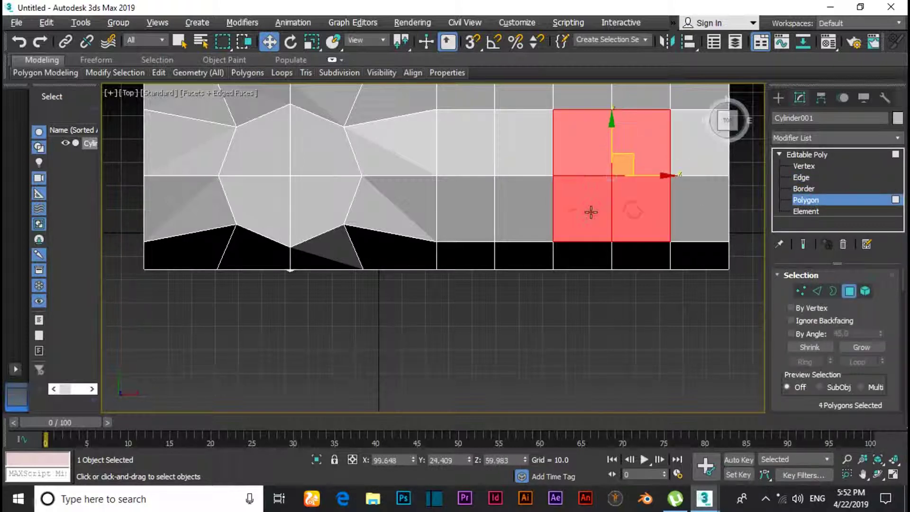
# - Convert the four-polygon selection to its vertices, apply a Spherify modifier to them, and collapse the whole modifier stack
pyautogui.click(800, 291)
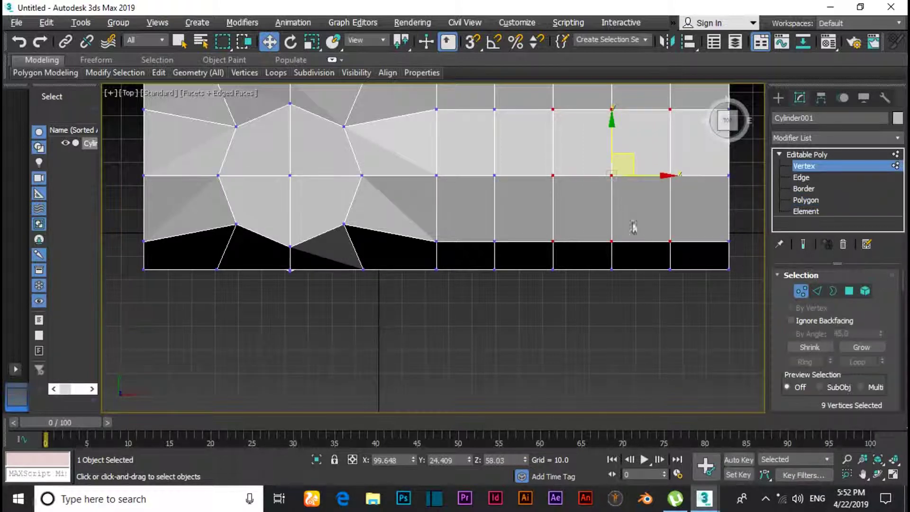
pyautogui.moveTo(587, 150); pyautogui.dragTo(644, 212)
pyautogui.click(810, 136)
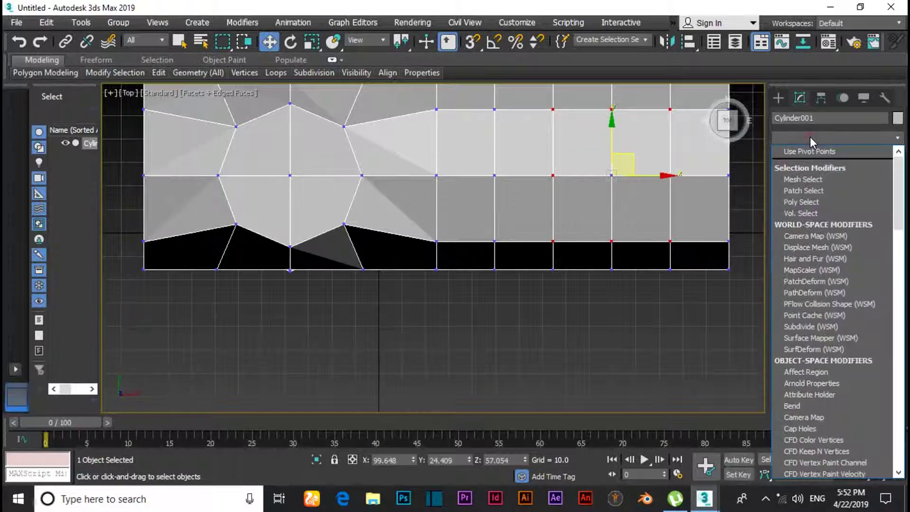
pyautogui.write('sur')
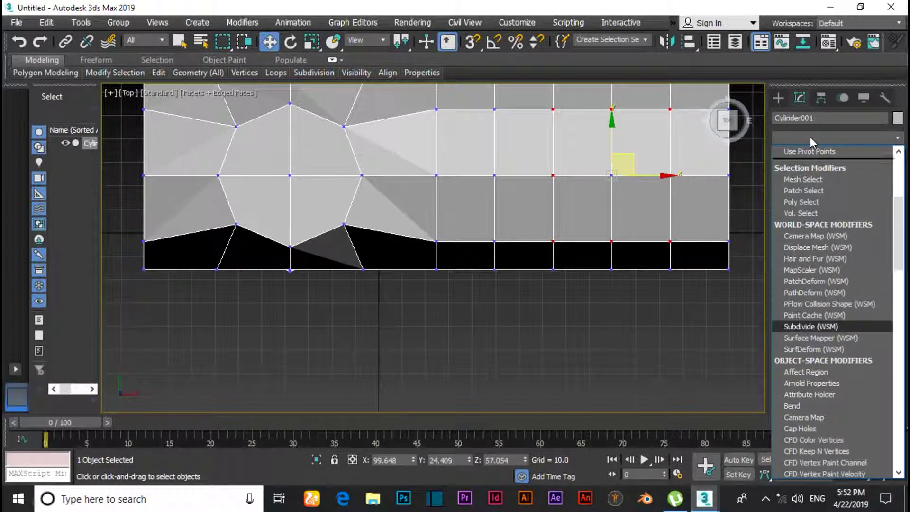
pyautogui.write('sh')
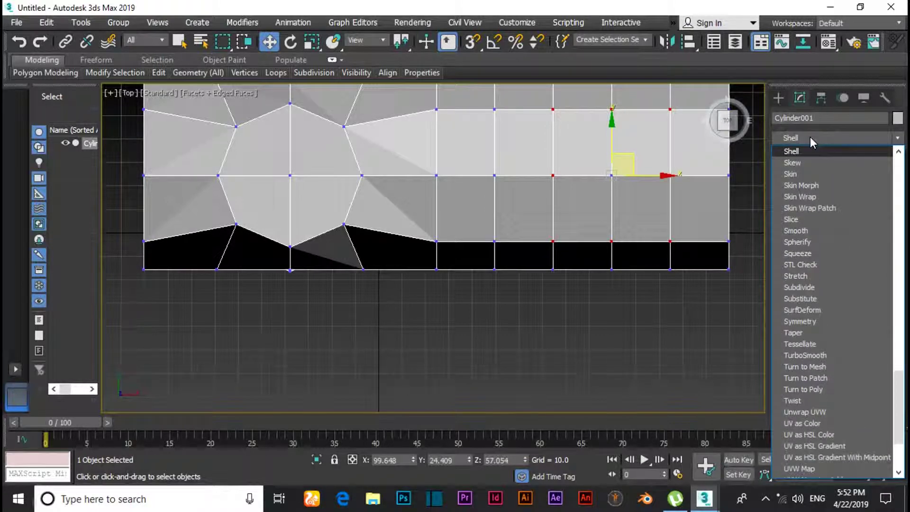
pyautogui.click(806, 241)
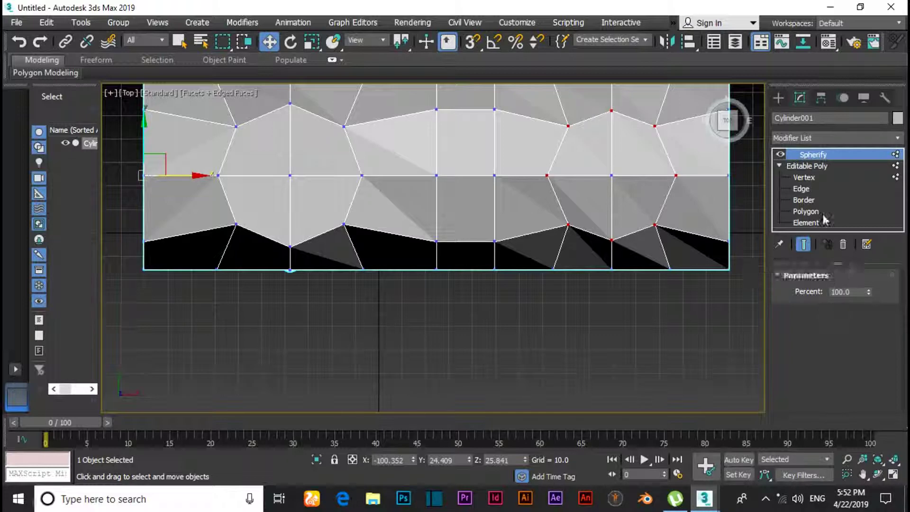
pyautogui.rightClick(830, 156)
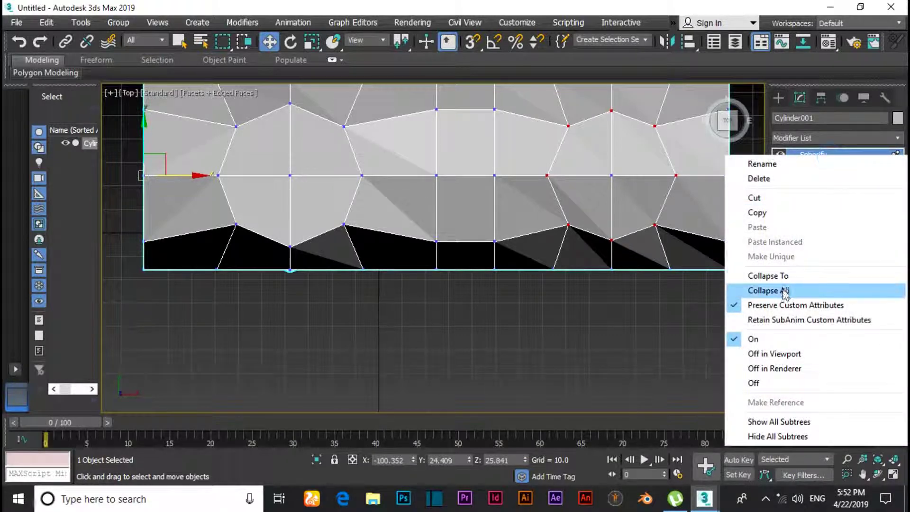
pyautogui.click(764, 291)
pyautogui.click(524, 288)
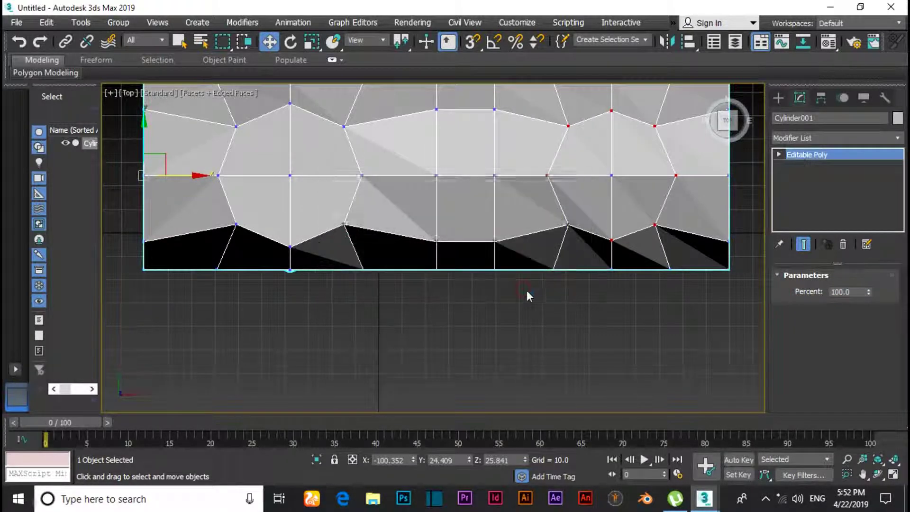
# - Scale the four polygons of the new octagon along the vertical axis in the Front view until they form a flat face
pyautogui.click(780, 155)
pyautogui.click(807, 200)
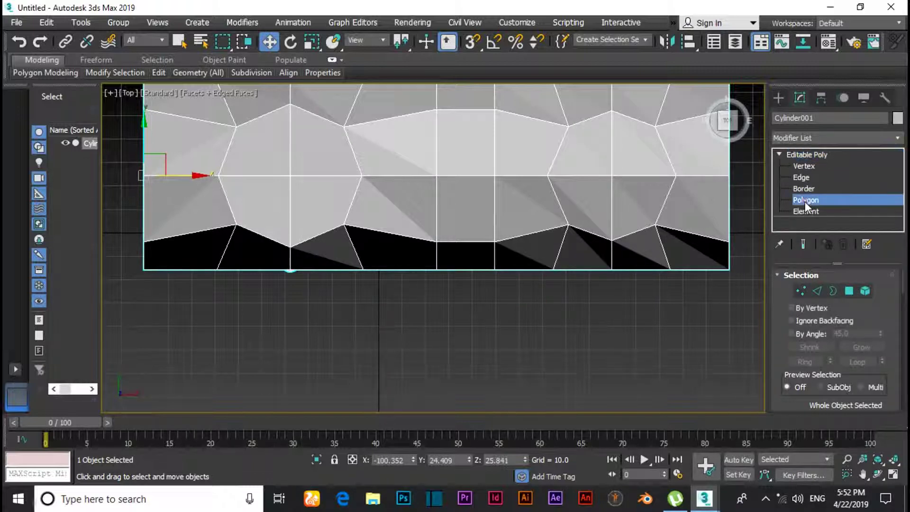
pyautogui.click(637, 199)
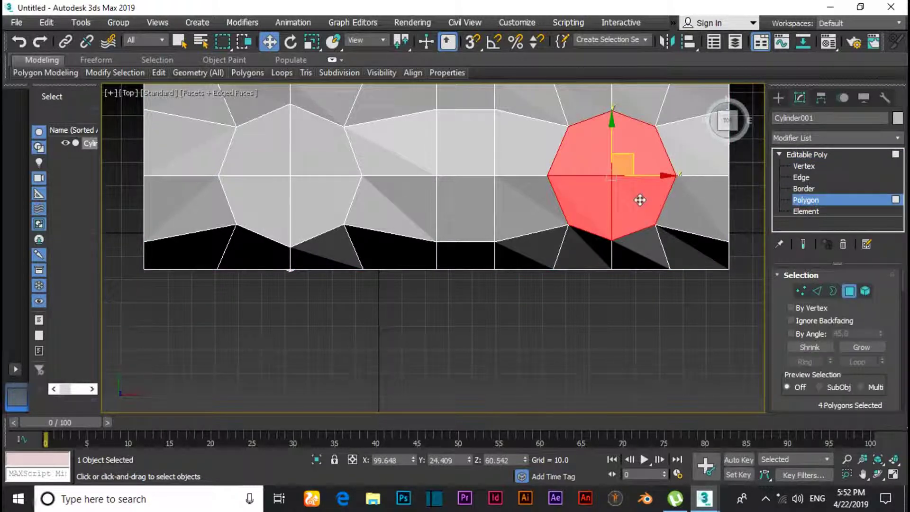
pyautogui.press('f')
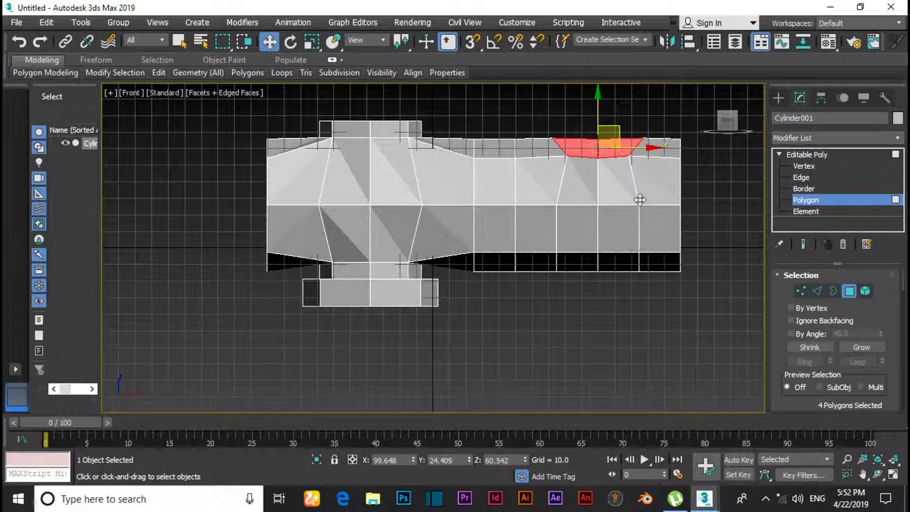
pyautogui.click(309, 44)
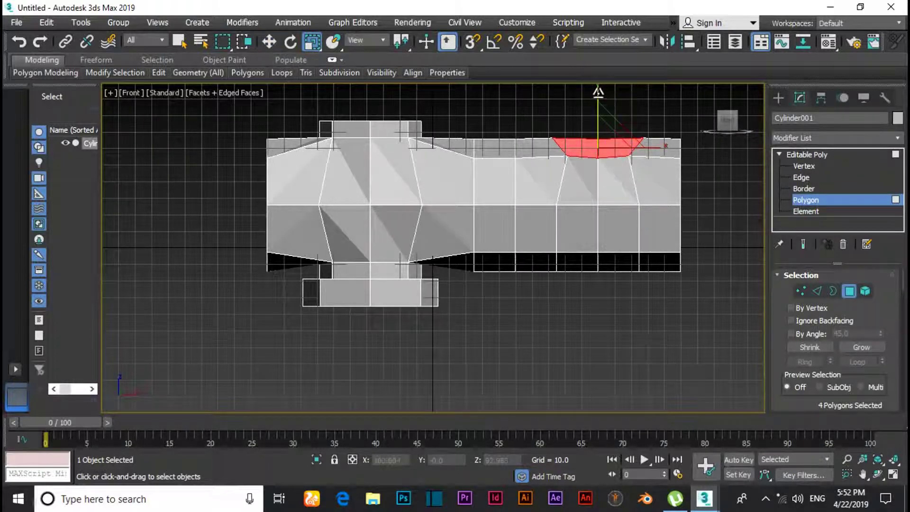
pyautogui.moveTo(598, 91); pyautogui.dragTo(605, 357)
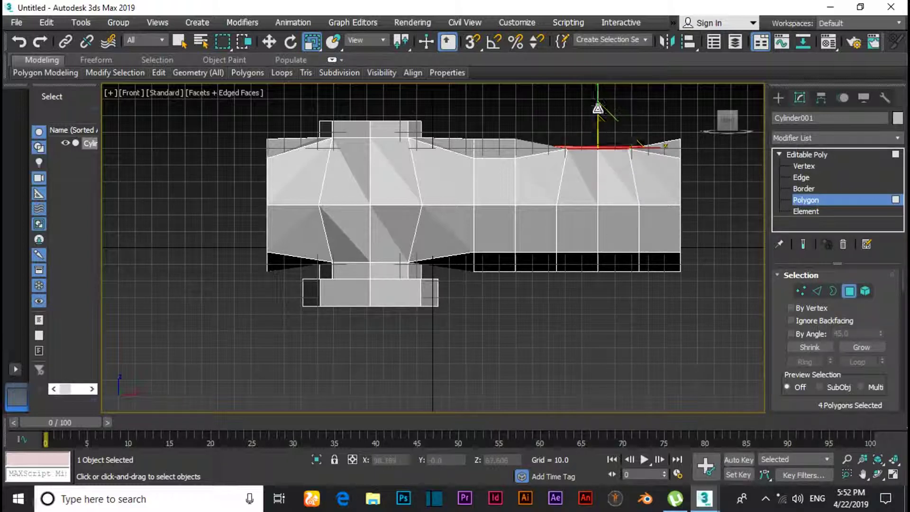
pyautogui.moveTo(601, 109); pyautogui.dragTo(601, 209)
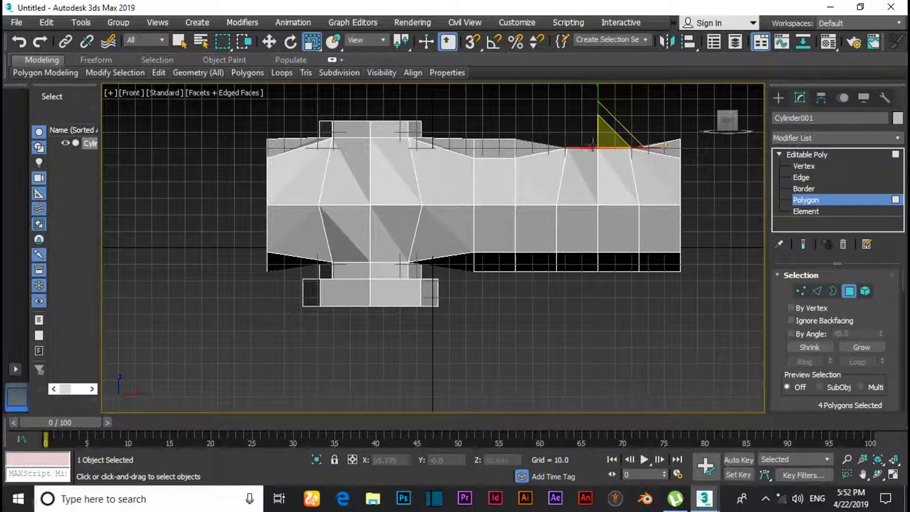
pyautogui.moveTo(601, 98); pyautogui.dragTo(602, 182)
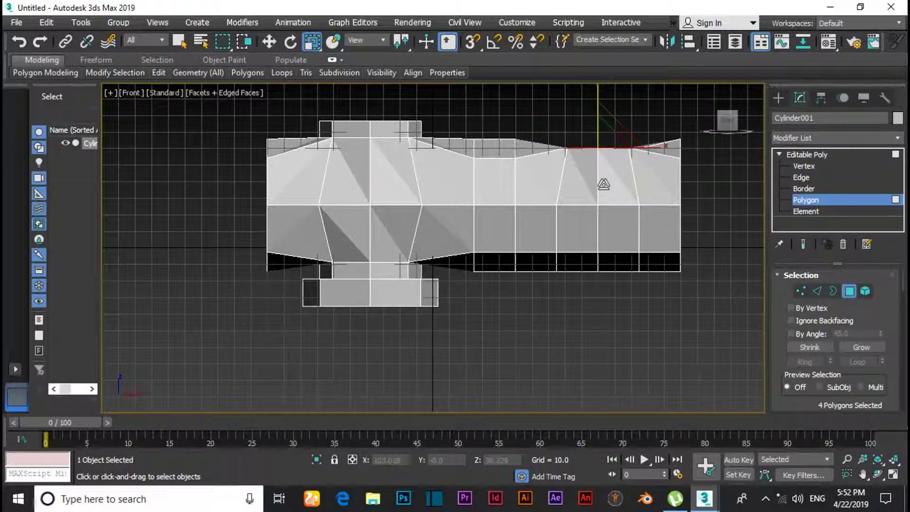
pyautogui.moveTo(598, 98); pyautogui.dragTo(609, 177)
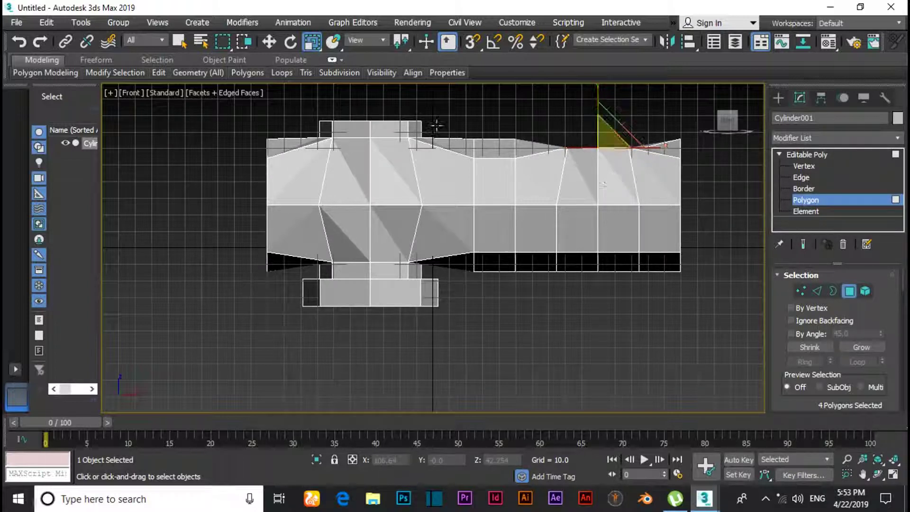
# - Extrude the four flattened polygons of the new upper outlet by 15.231 in the Front view
pyautogui.click(268, 42)
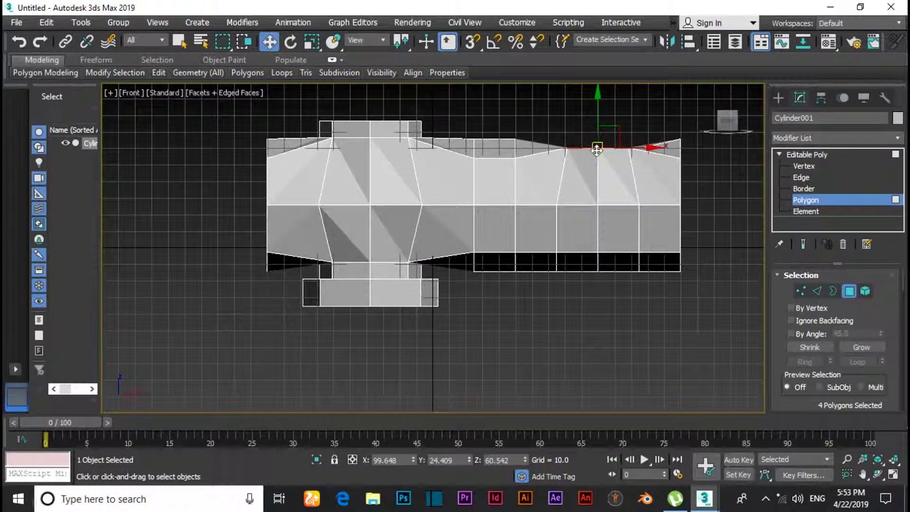
pyautogui.rightClick(597, 180)
pyautogui.click(481, 188)
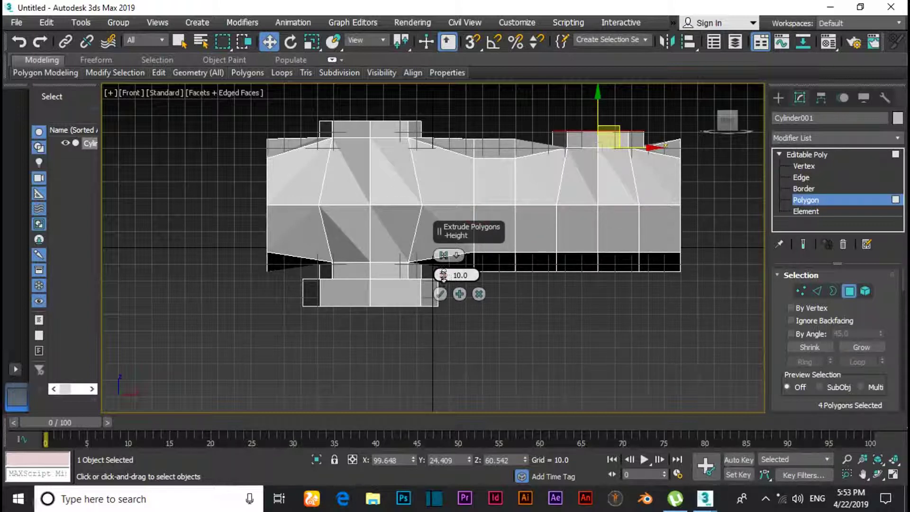
pyautogui.moveTo(444, 277); pyautogui.dragTo(443, 269)
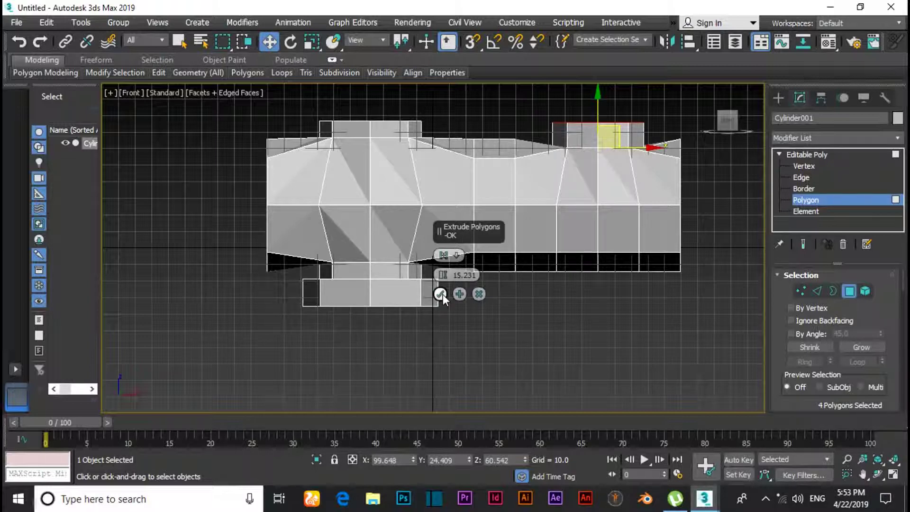
pyautogui.click(440, 294)
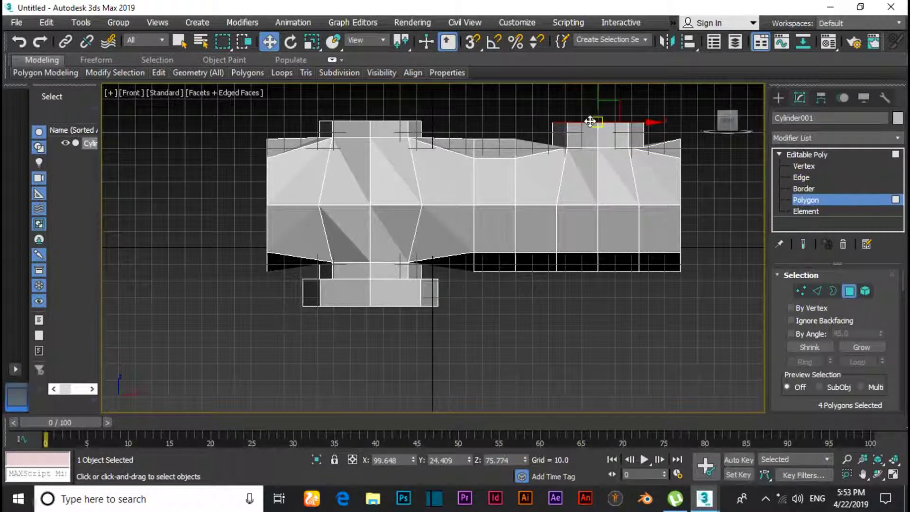
# - Bevel the outlet's four top polygons with a height of 0.0 and a positive outline that widens the rim slightly
pyautogui.rightClick(587, 177)
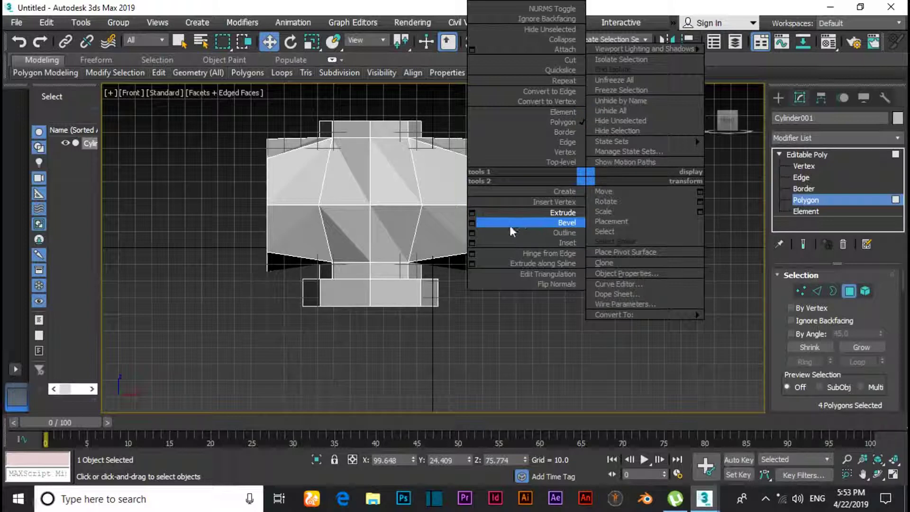
pyautogui.click(478, 223)
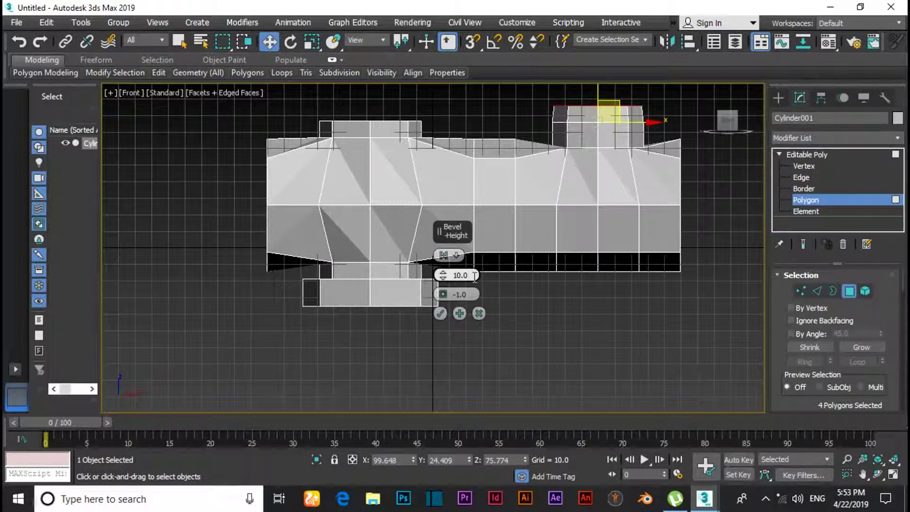
pyautogui.moveTo(475, 277); pyautogui.dragTo(443, 275)
pyautogui.write('0.0')
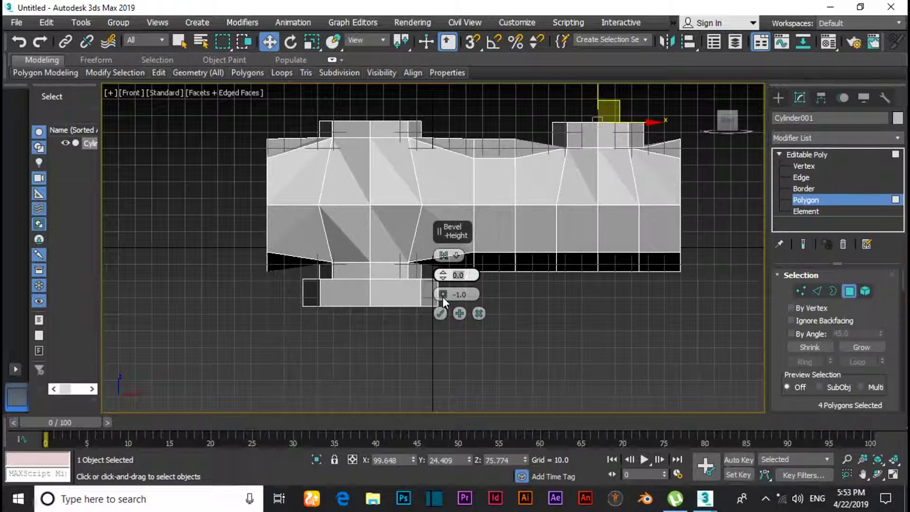
pyautogui.moveTo(442, 294); pyautogui.dragTo(450, 327)
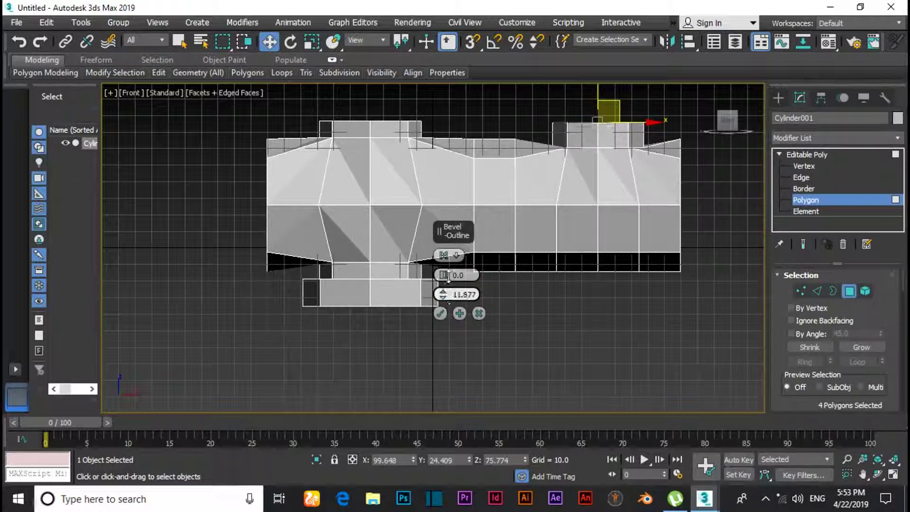
pyautogui.moveTo(449, 280); pyautogui.dragTo(450, 284)
pyautogui.click(440, 312)
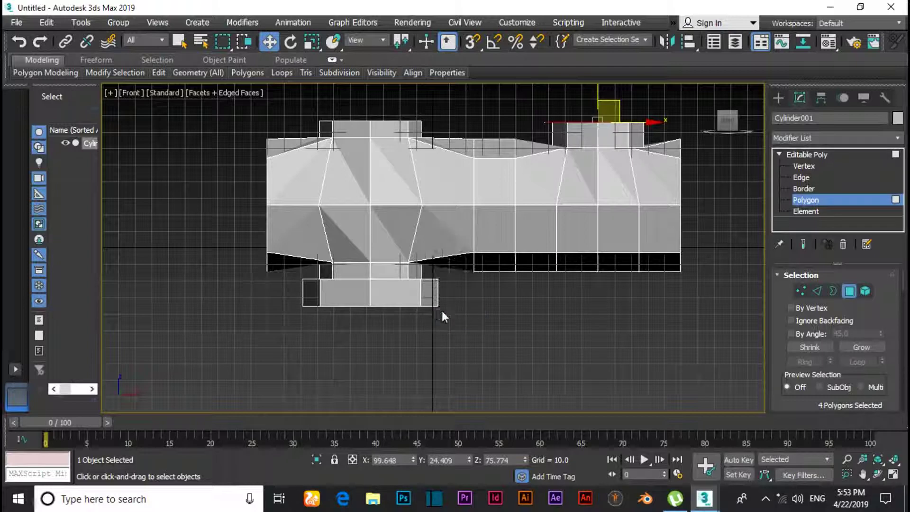
# - Extrude the widened top polygons of the outlet by 37.823, and clear the polygon selection
pyautogui.rightClick(554, 176)
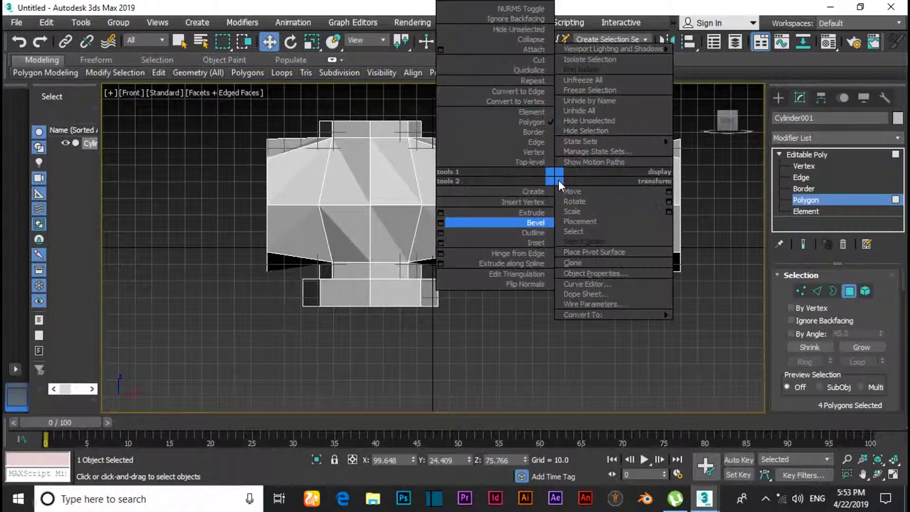
pyautogui.click(441, 213)
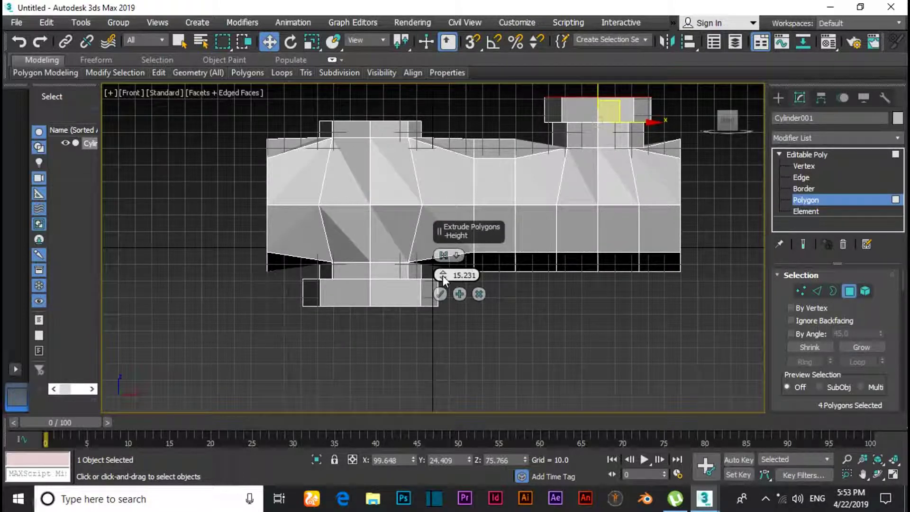
pyautogui.moveTo(443, 275); pyautogui.dragTo(439, 239)
pyautogui.scroll(-2, 524, 261)
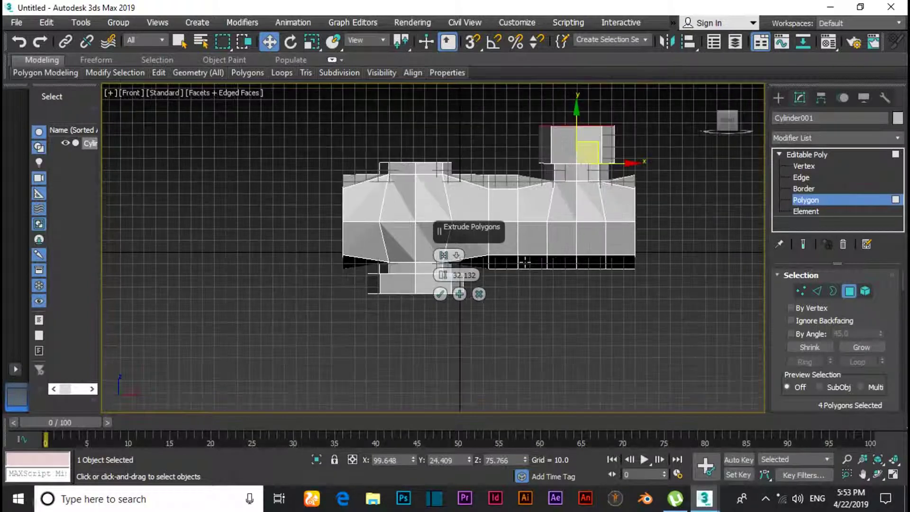
pyautogui.moveTo(444, 275); pyautogui.dragTo(445, 269)
pyautogui.click(440, 294)
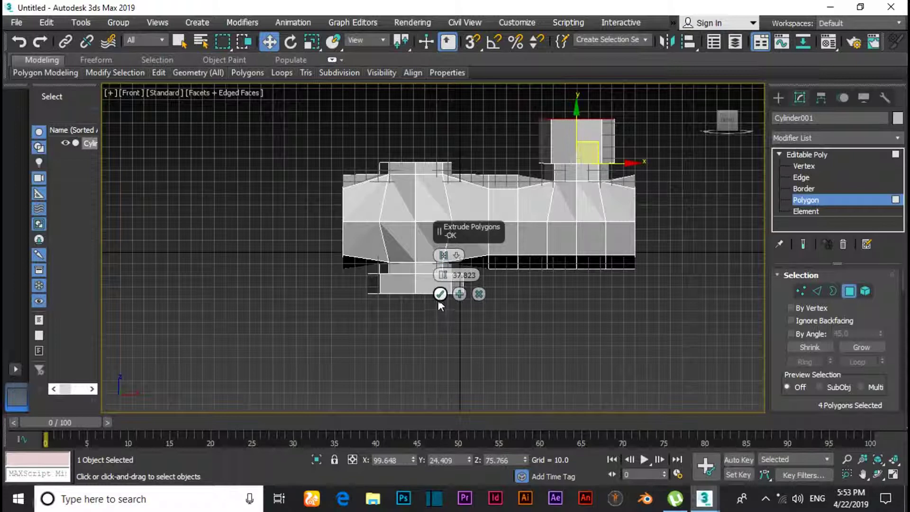
pyautogui.click(555, 300)
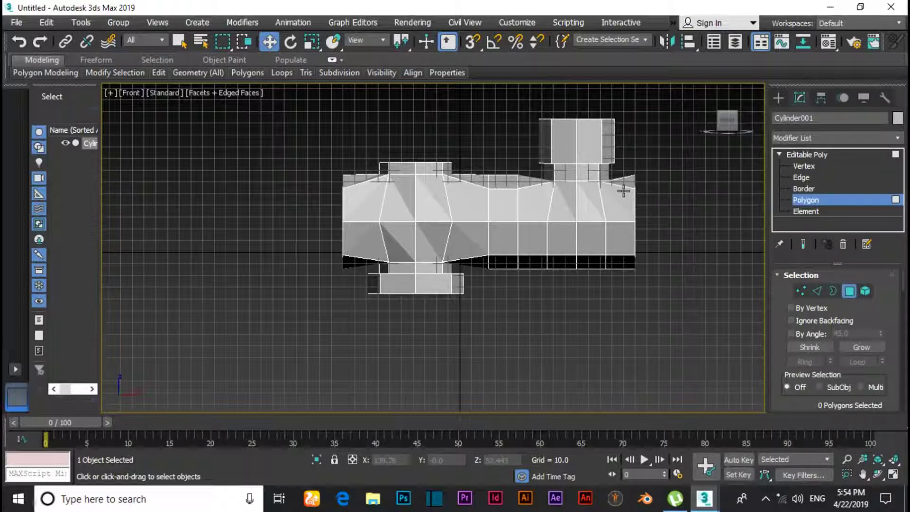
# - In the Left view, draw an open three-segment line from above the outlet up to about Z 443, across to the left, and down to about Z 305
pyautogui.press('l')
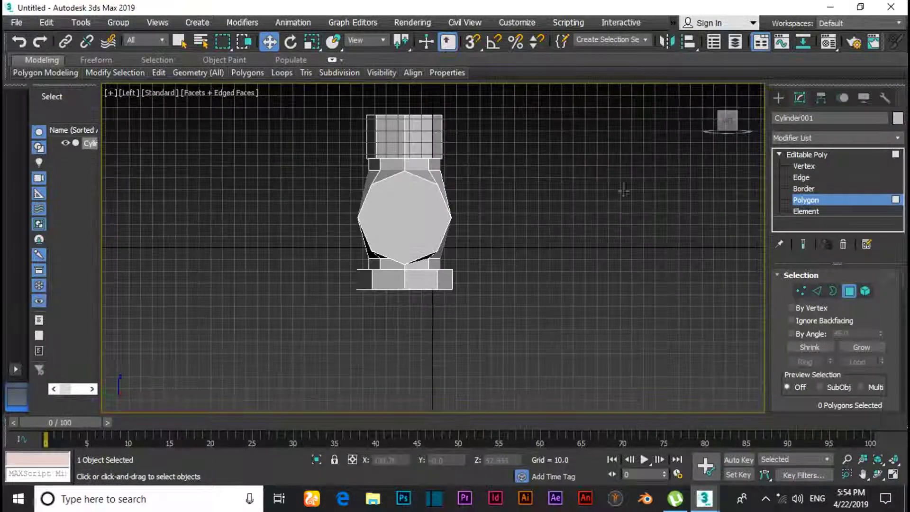
pyautogui.moveTo(556, 182); pyautogui.dragTo(571, 294, button='middle')
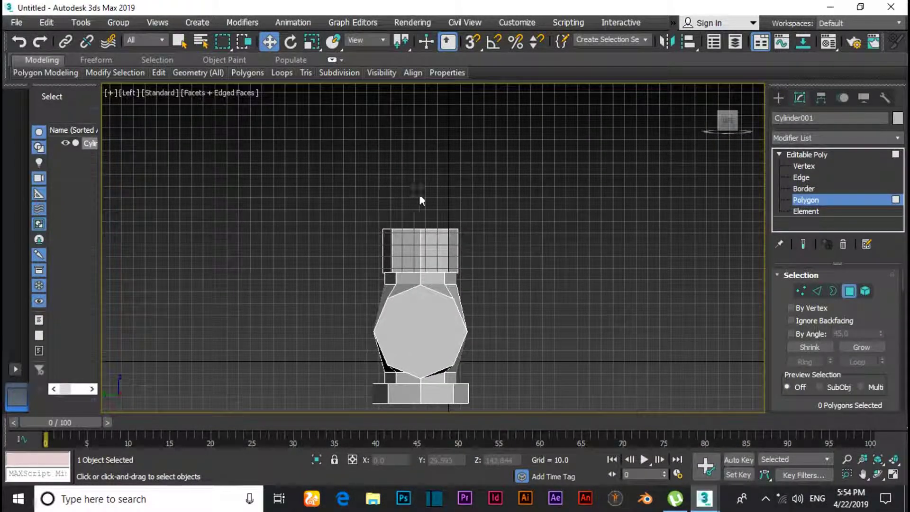
pyautogui.click(778, 97)
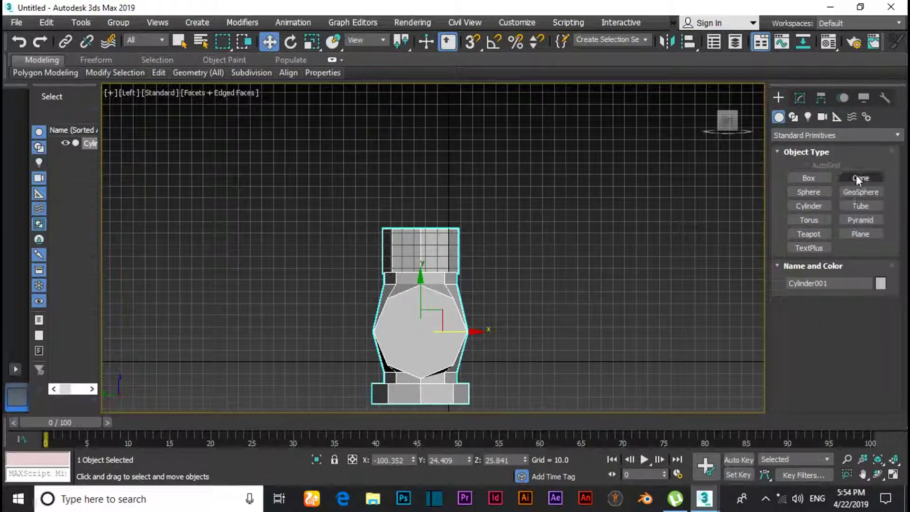
pyautogui.click(793, 117)
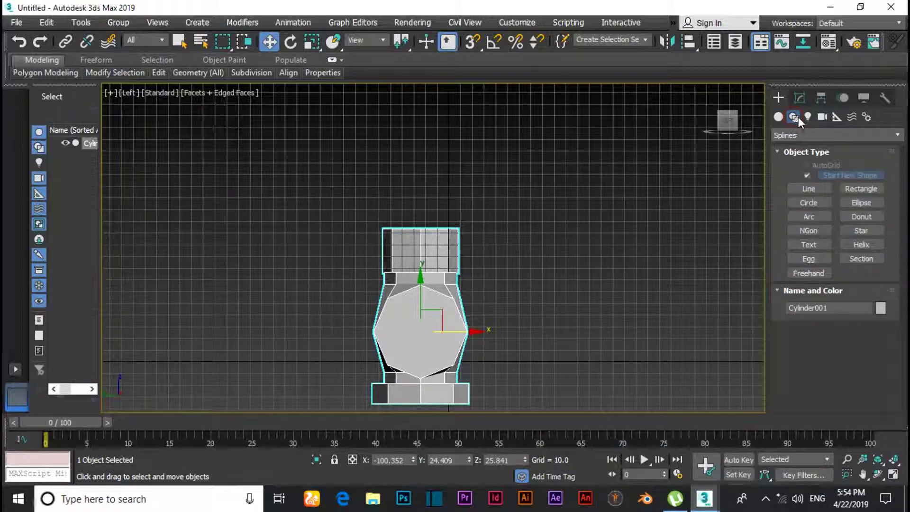
pyautogui.click(813, 191)
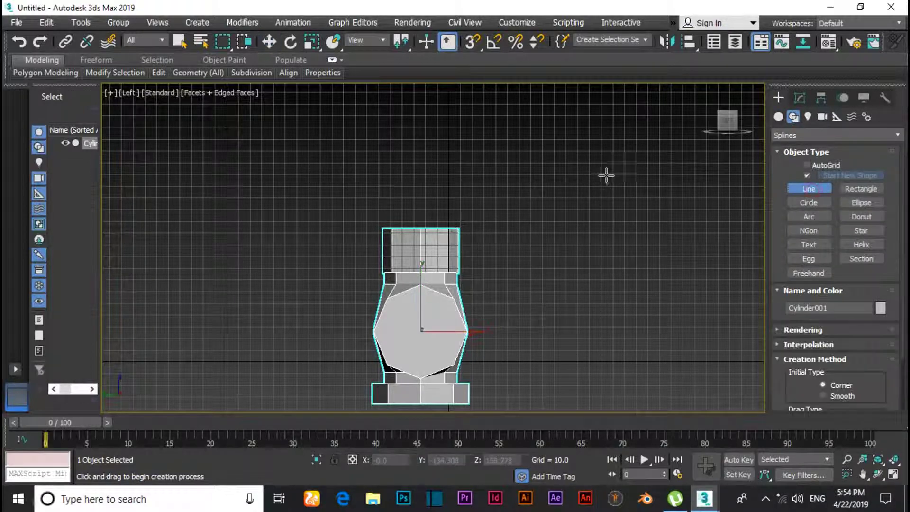
pyautogui.moveTo(606, 175); pyautogui.dragTo(638, 278, button='middle')
pyautogui.scroll(-2, 638, 279)
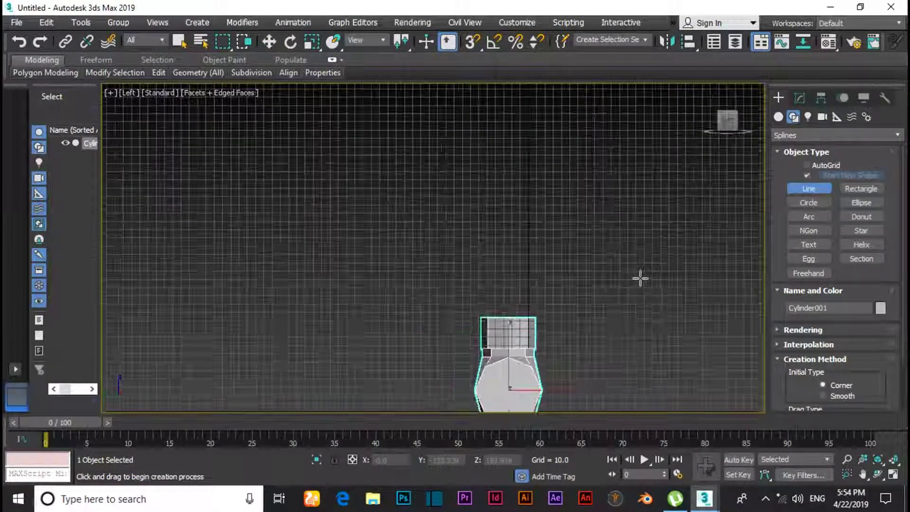
pyautogui.click(511, 301)
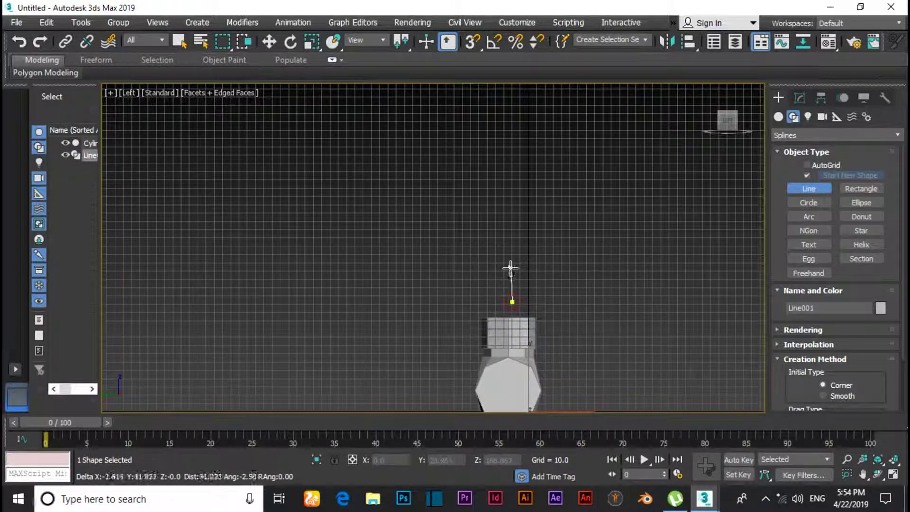
pyautogui.moveTo(516, 97); pyautogui.dragTo(510, 149, button='middle')
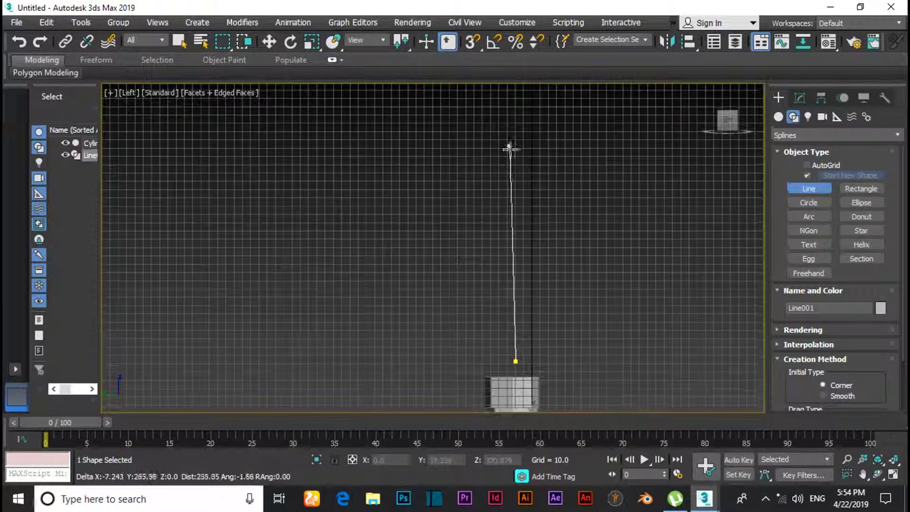
pyautogui.click(516, 105)
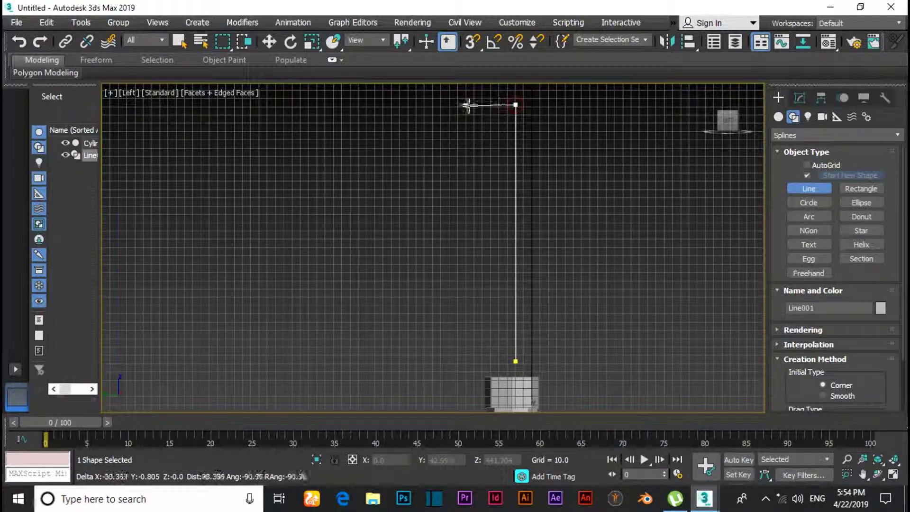
pyautogui.click(335, 105)
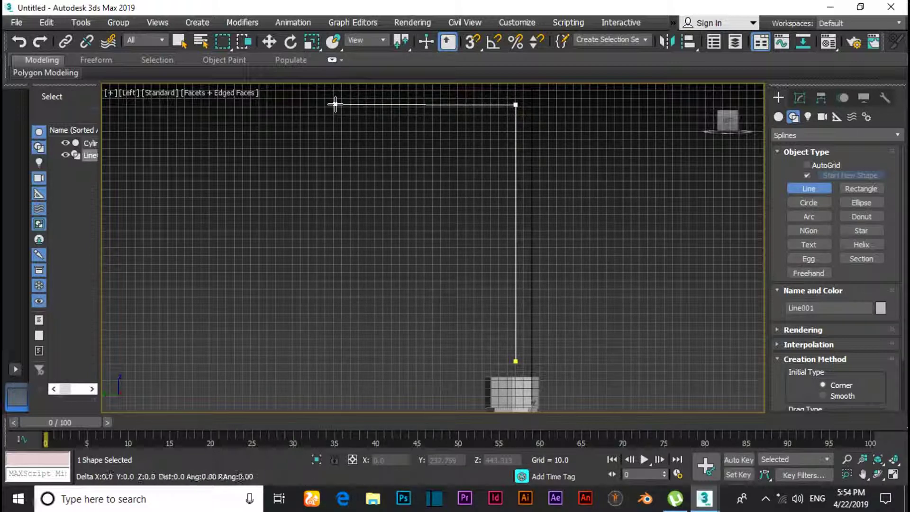
pyautogui.click(334, 219)
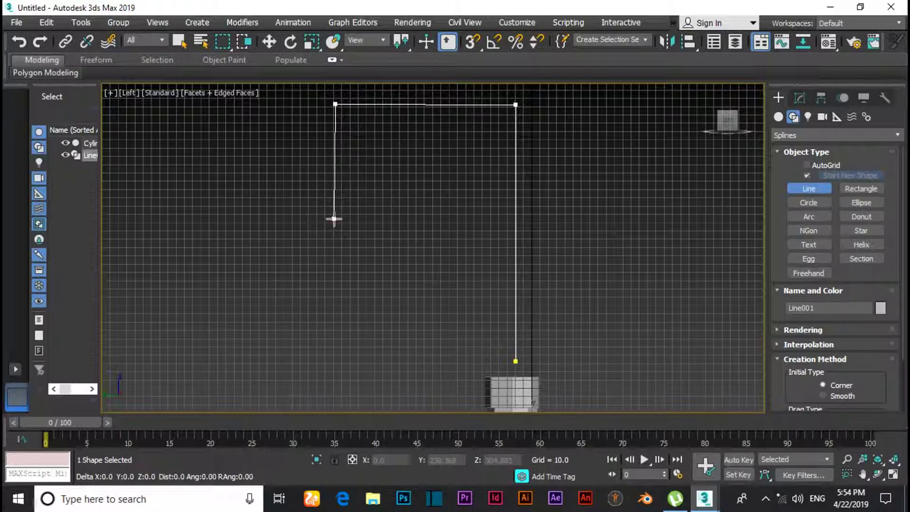
pyautogui.rightClick(419, 212)
pyautogui.scroll(-3, 603, 157)
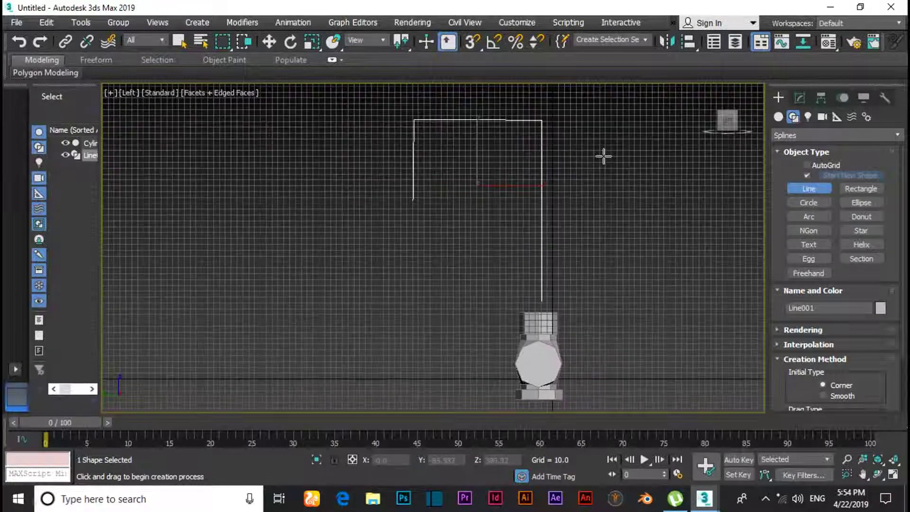
pyautogui.scroll(2, 545, 197)
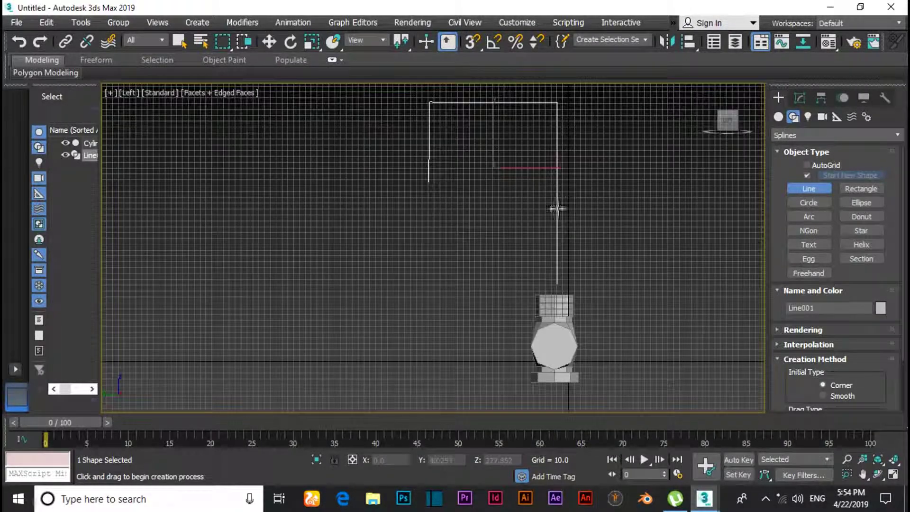
pyautogui.click(556, 215)
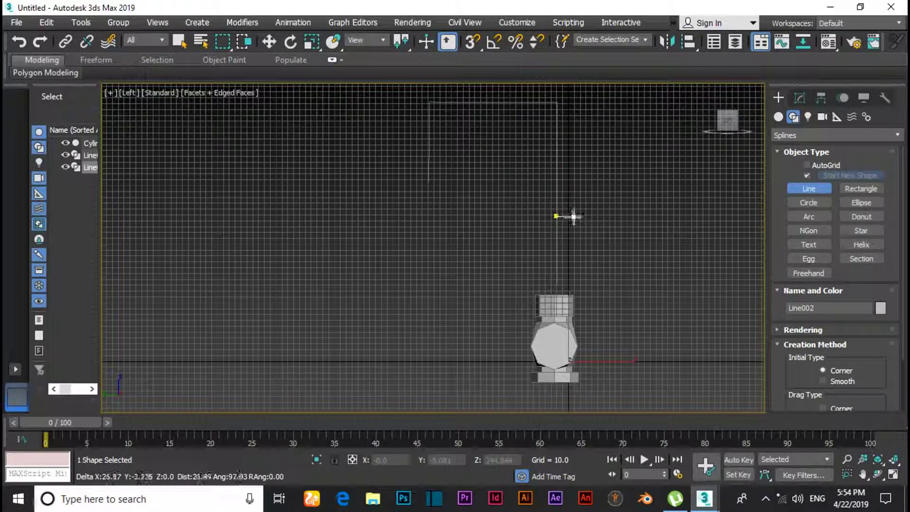
pyautogui.rightClick(579, 216)
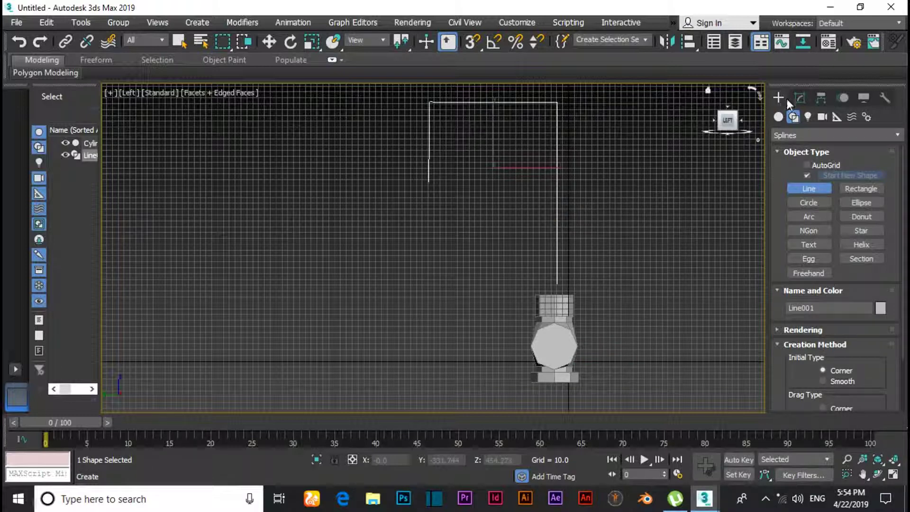
# - Lower the line's bottom vertex into the outlet to about Z 71, and raise the whole line to about Z 375
pyautogui.click(799, 98)
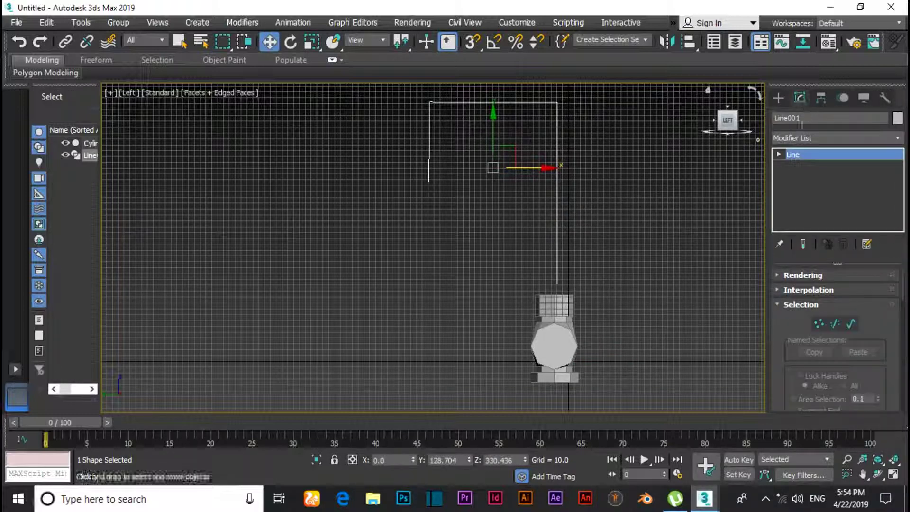
pyautogui.click(778, 154)
pyautogui.click(798, 166)
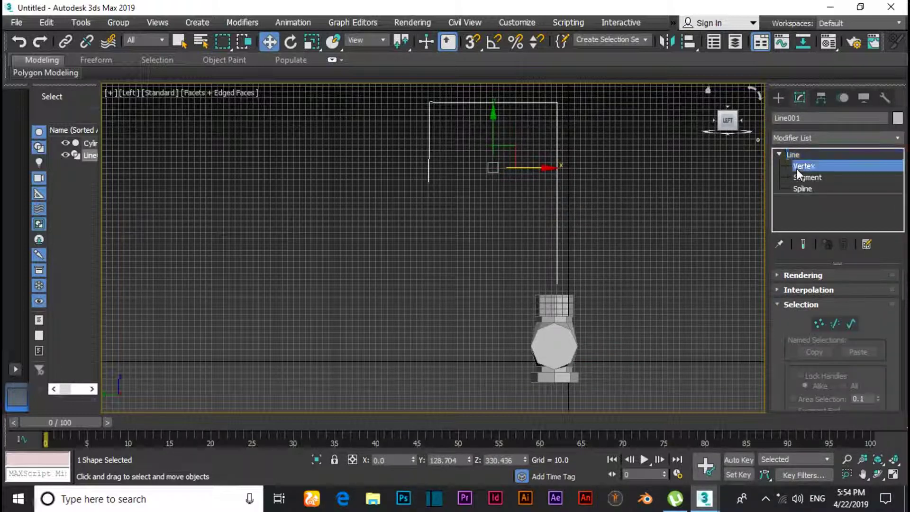
pyautogui.moveTo(541, 255); pyautogui.dragTo(577, 289)
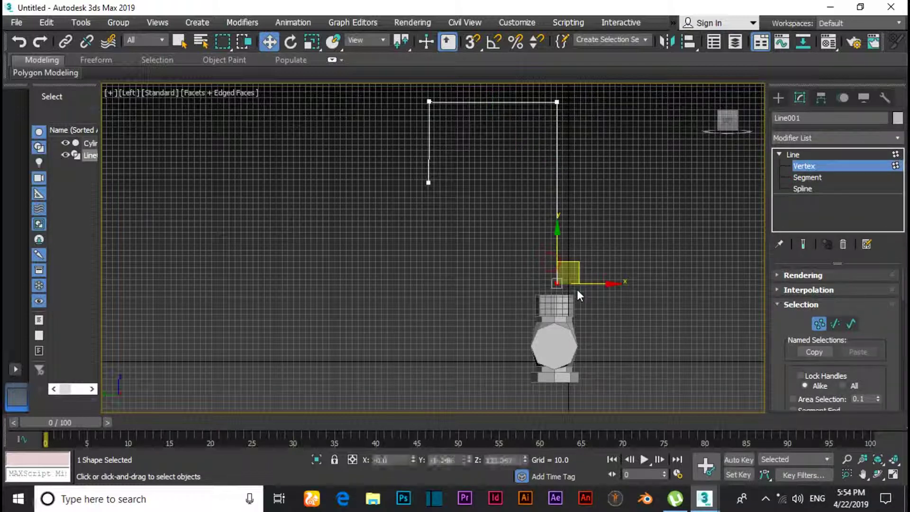
pyautogui.moveTo(560, 246); pyautogui.dragTo(563, 269)
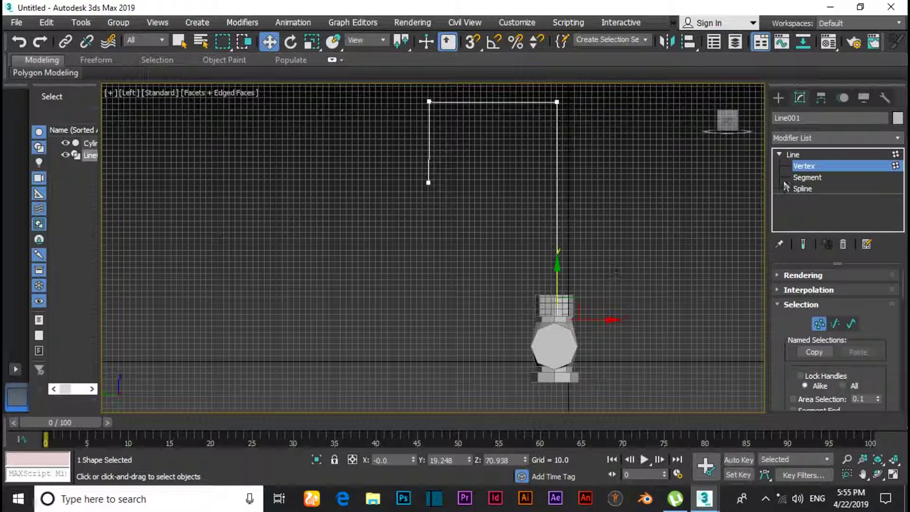
pyautogui.click(794, 160)
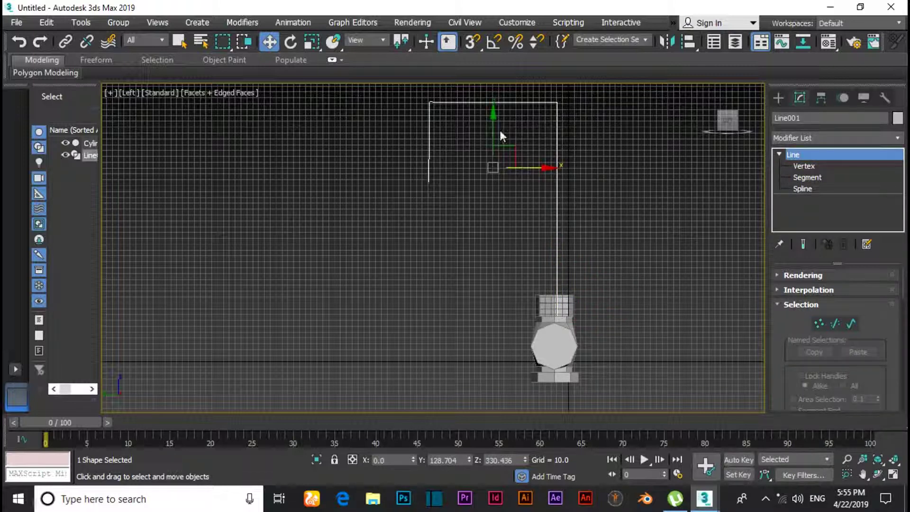
pyautogui.moveTo(494, 120); pyautogui.dragTo(496, 94)
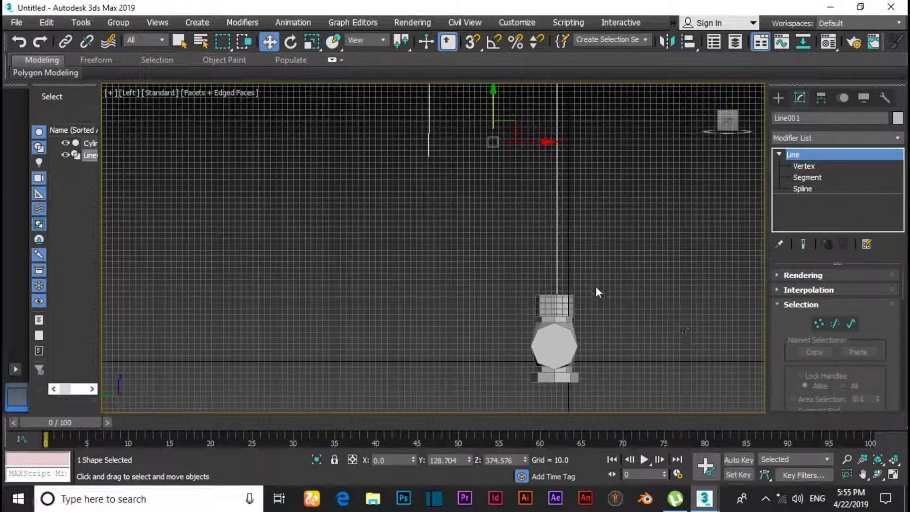
# - Fillet the line's two upper corner vertices into wide rounded bends, and return to the whole line
pyautogui.scroll(-3, 843, 379)
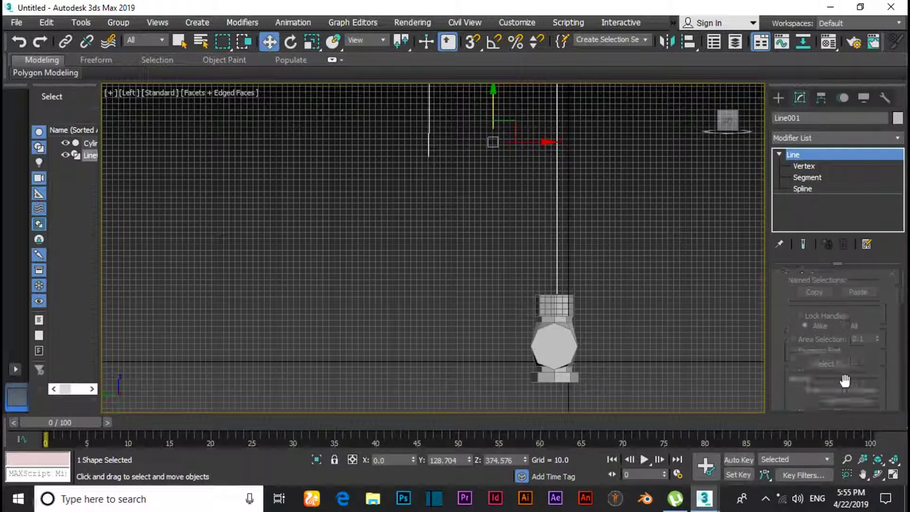
pyautogui.click(798, 166)
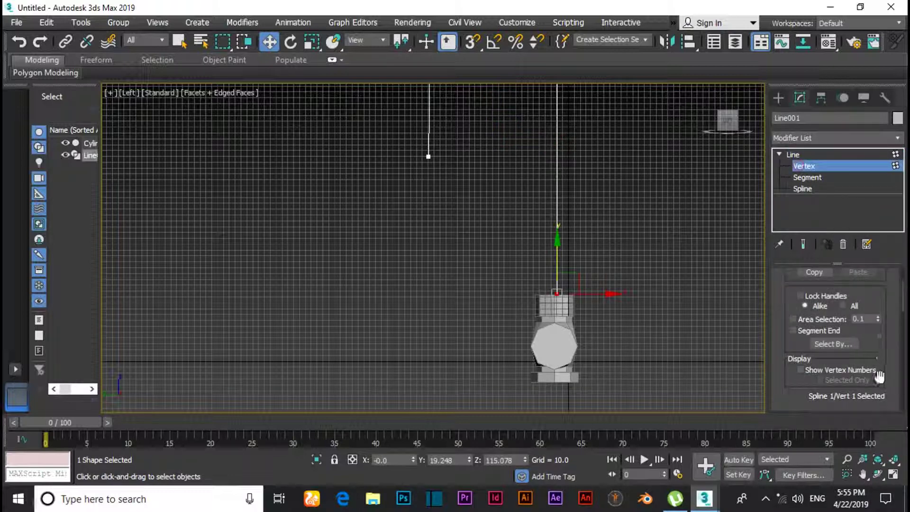
pyautogui.scroll(-3, 878, 373)
pyautogui.scroll(-8, 878, 374)
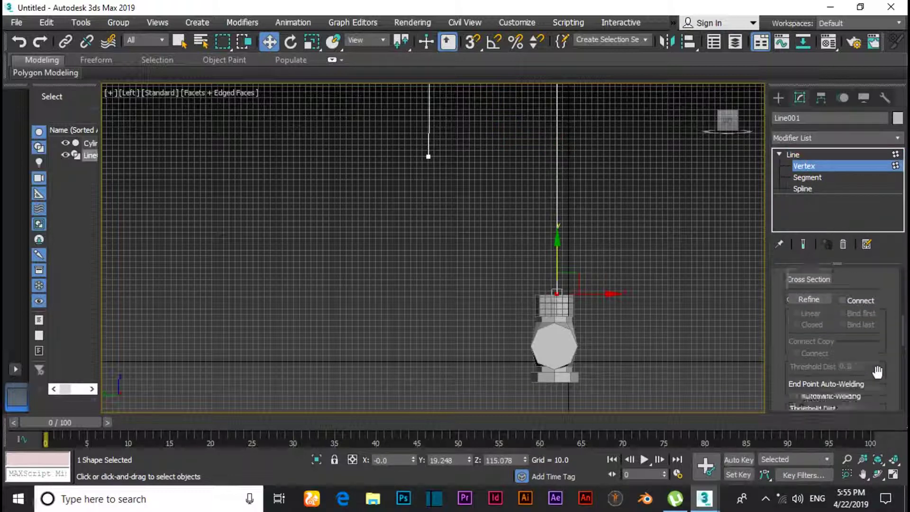
pyautogui.scroll(-1, 877, 371)
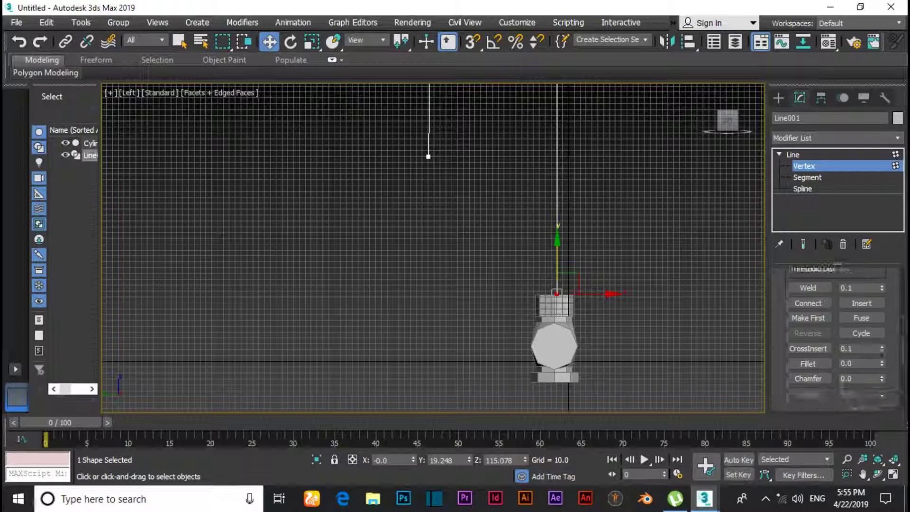
pyautogui.click(821, 363)
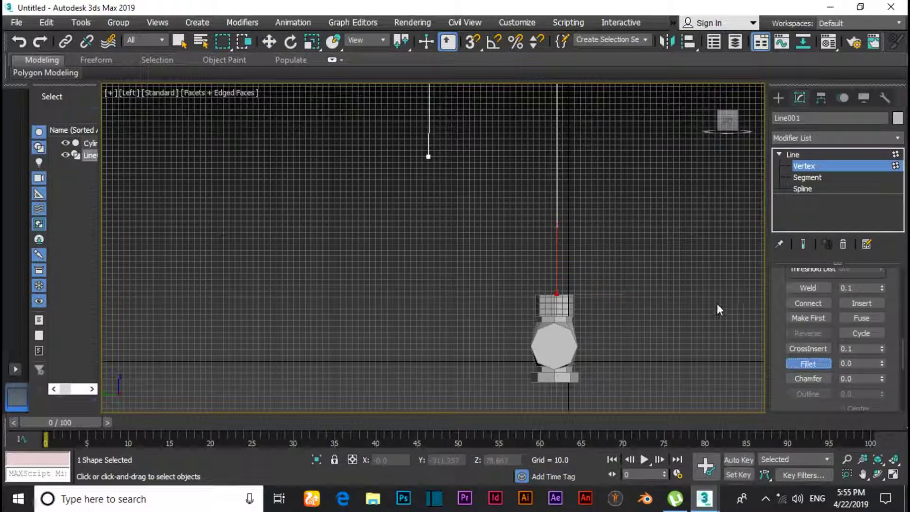
pyautogui.moveTo(717, 309); pyautogui.dragTo(728, 460, button='middle')
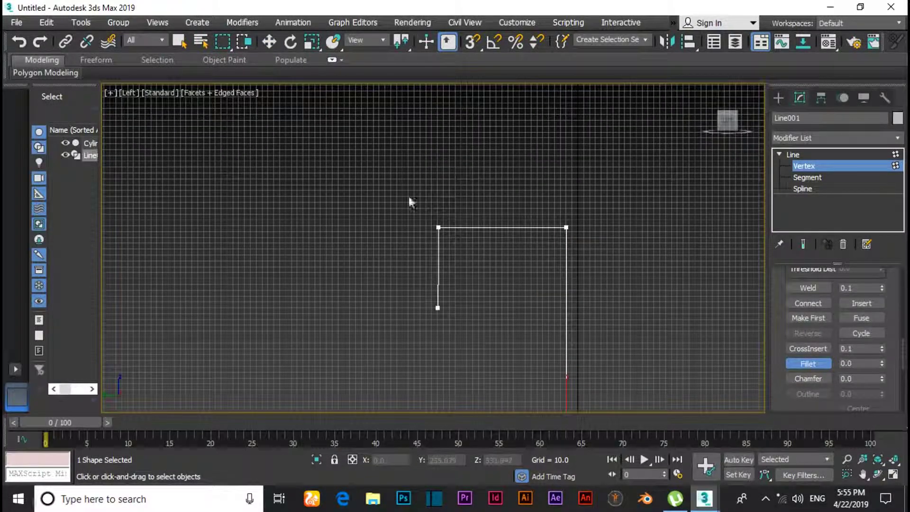
pyautogui.moveTo(409, 197); pyautogui.dragTo(649, 258)
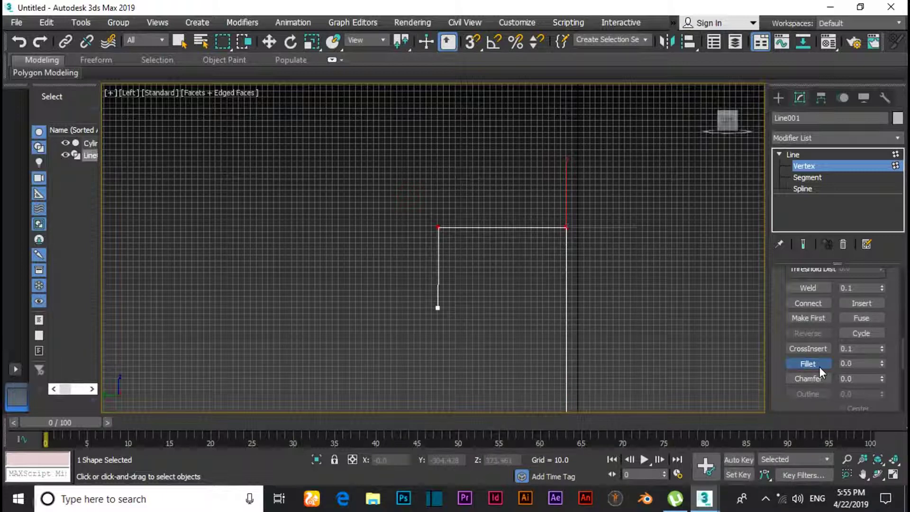
pyautogui.press('w')
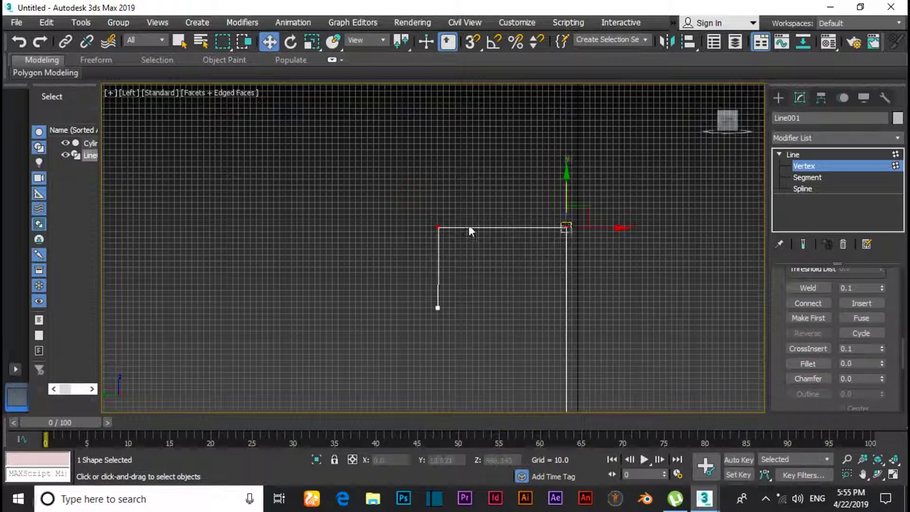
pyautogui.click(438, 228)
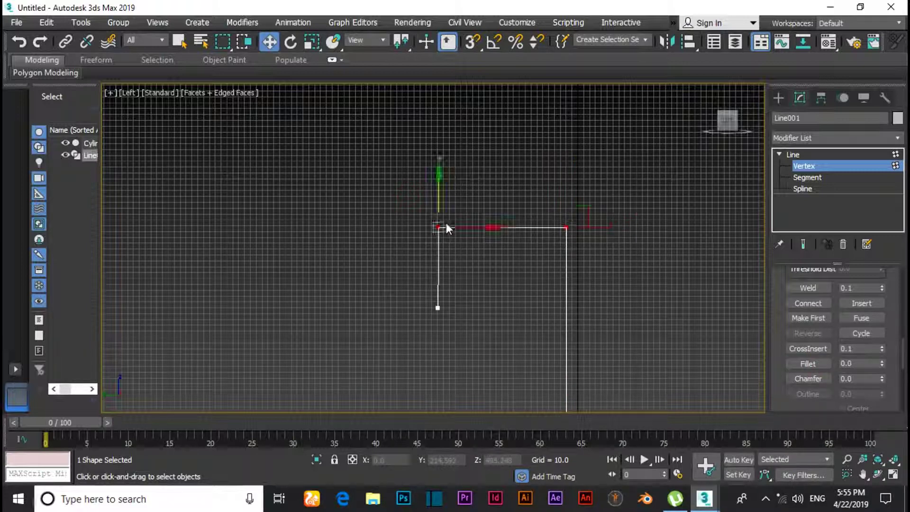
pyautogui.click(809, 364)
pyautogui.moveTo(568, 224); pyautogui.dragTo(567, 187)
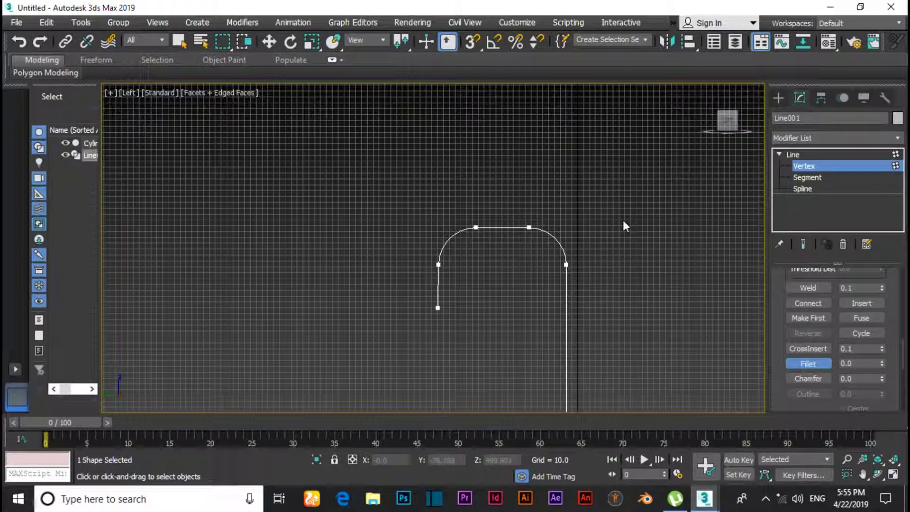
pyautogui.scroll(-5, 658, 245)
pyautogui.scroll(3, 657, 254)
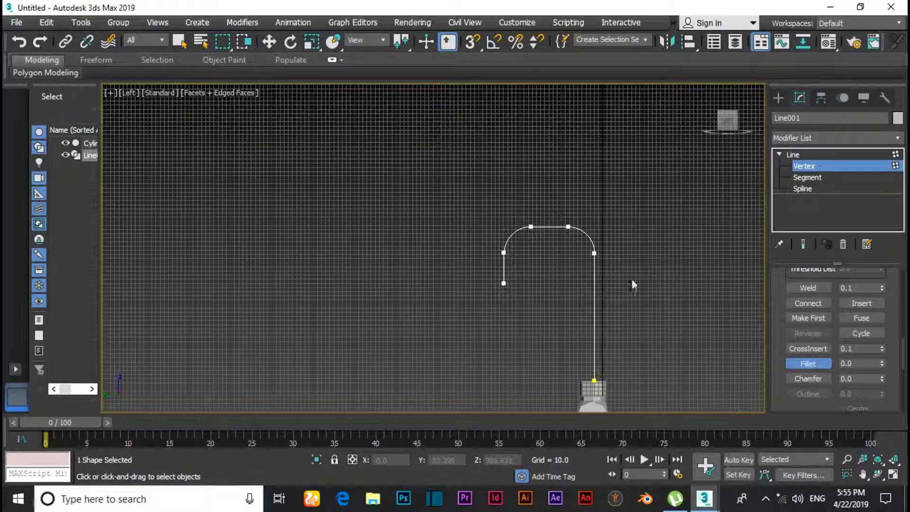
pyautogui.click(801, 155)
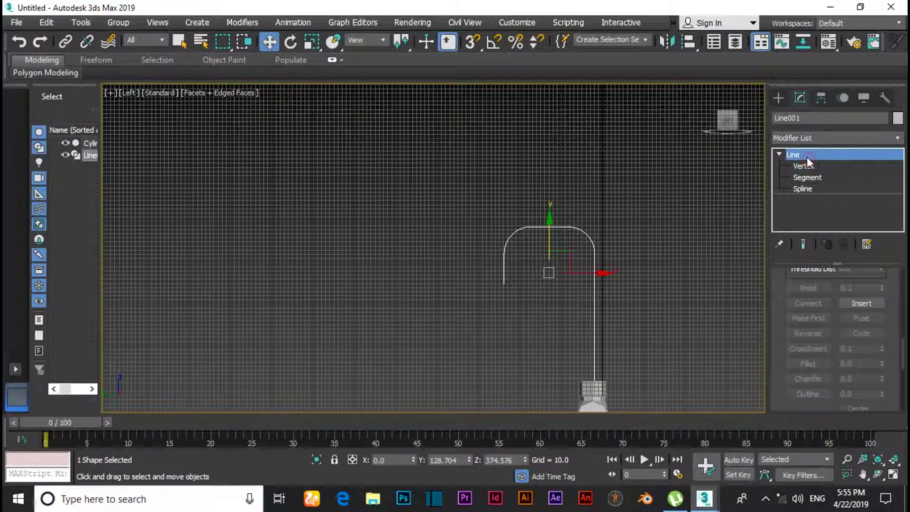
# - Shift the filleted line over the smaller upper outlet to about X -35, Y 122, Z 380
pyautogui.press('t')
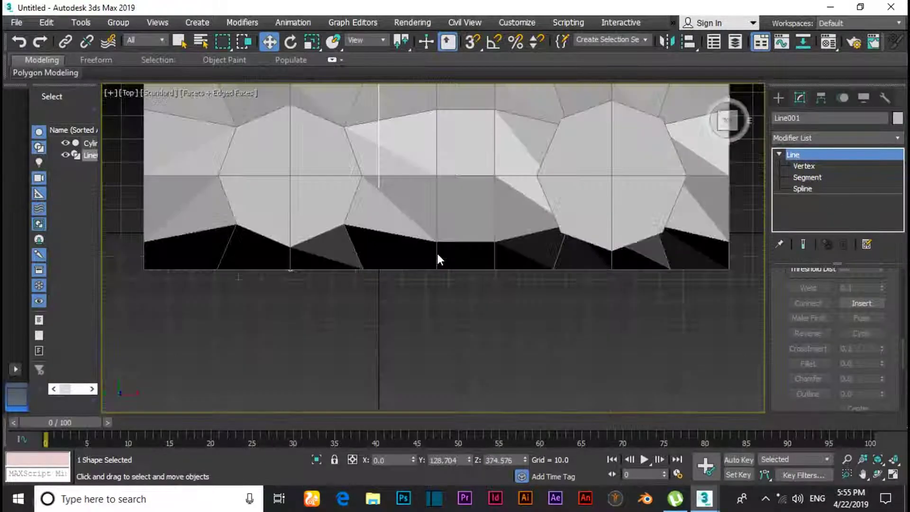
pyautogui.scroll(-3, 437, 253)
pyautogui.scroll(-2, 433, 196)
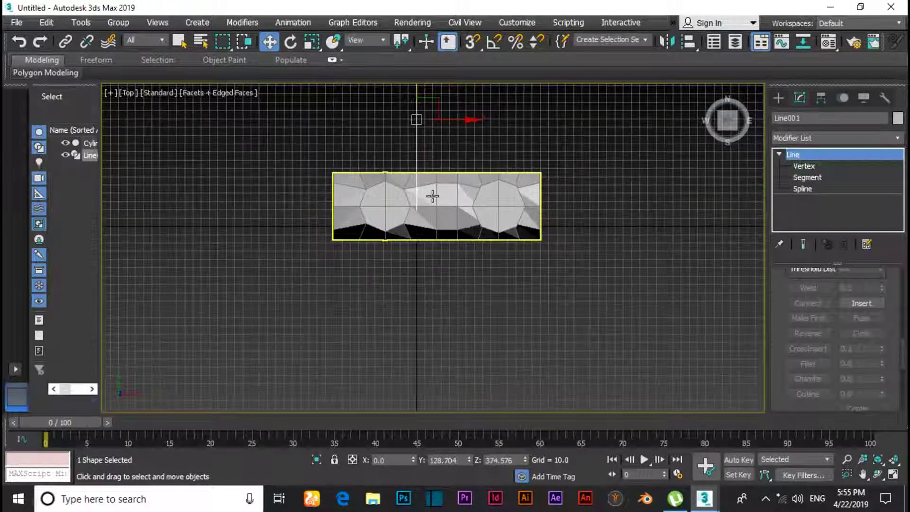
pyautogui.keyDown('alt'); pyautogui.moveTo(478, 200); pyautogui.dragTo(393, 169, button='middle'); pyautogui.keyUp('alt')
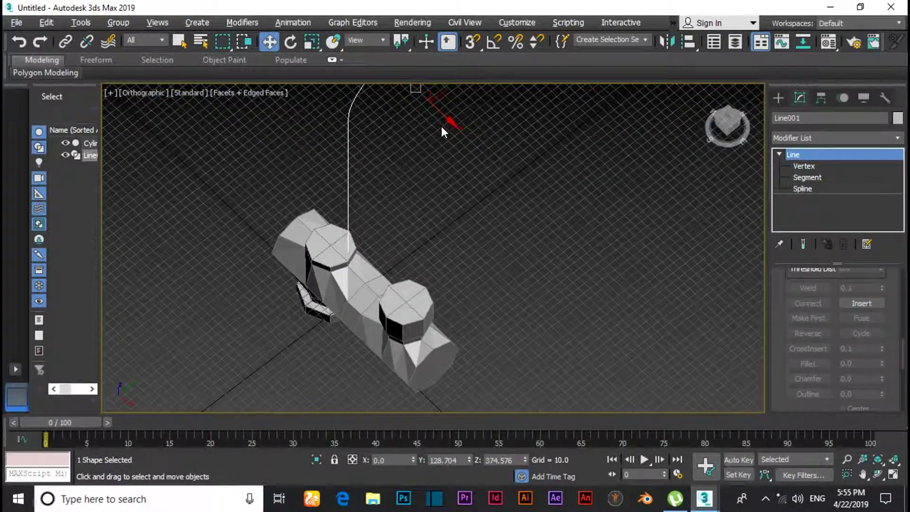
pyautogui.scroll(-2, 442, 126)
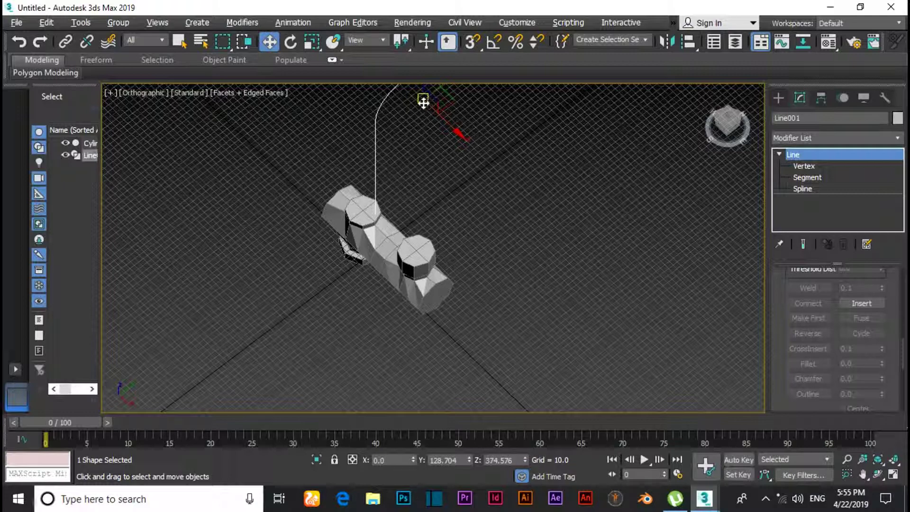
pyautogui.moveTo(424, 102)
pyautogui.mouseDown()
pyautogui.moveTo(417, 98)
pyautogui.moveTo(414, 114)
pyautogui.mouseUp()
pyautogui.scroll(2, 413, 138)
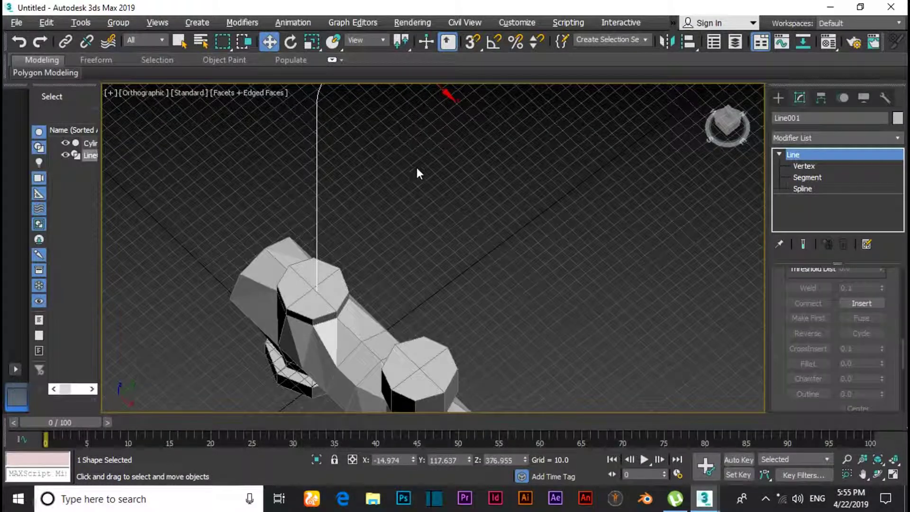
pyautogui.keyDown('alt'); pyautogui.moveTo(416, 165); pyautogui.dragTo(462, 213, button='middle'); pyautogui.keyUp('alt')
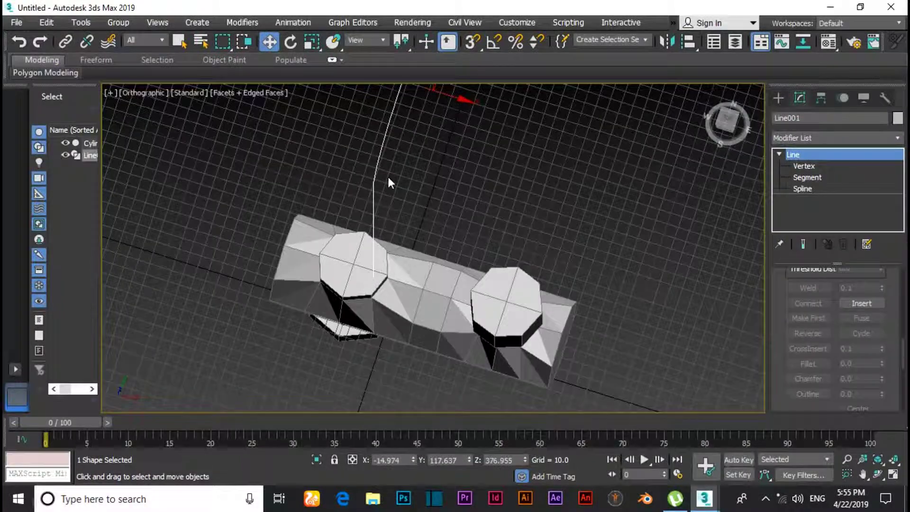
pyautogui.moveTo(377, 169); pyautogui.dragTo(357, 157)
pyautogui.scroll(6, 356, 157)
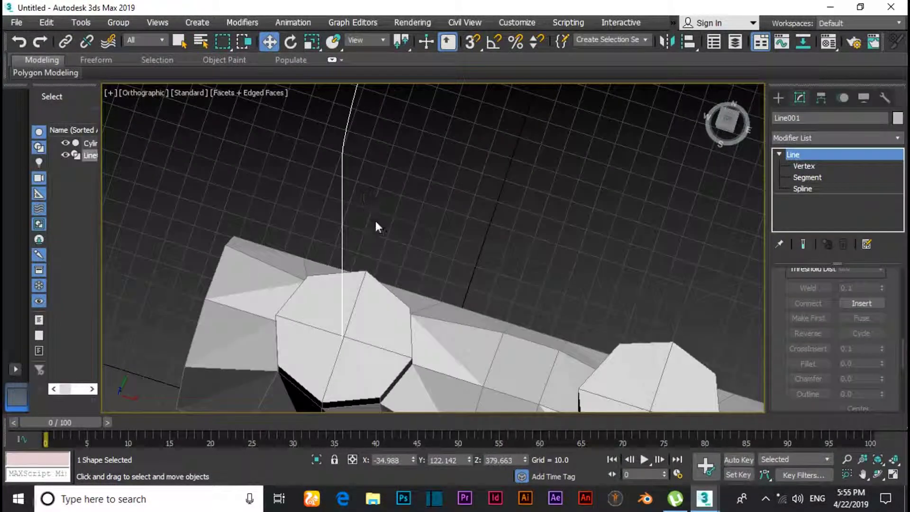
pyautogui.scroll(-2, 349, 214)
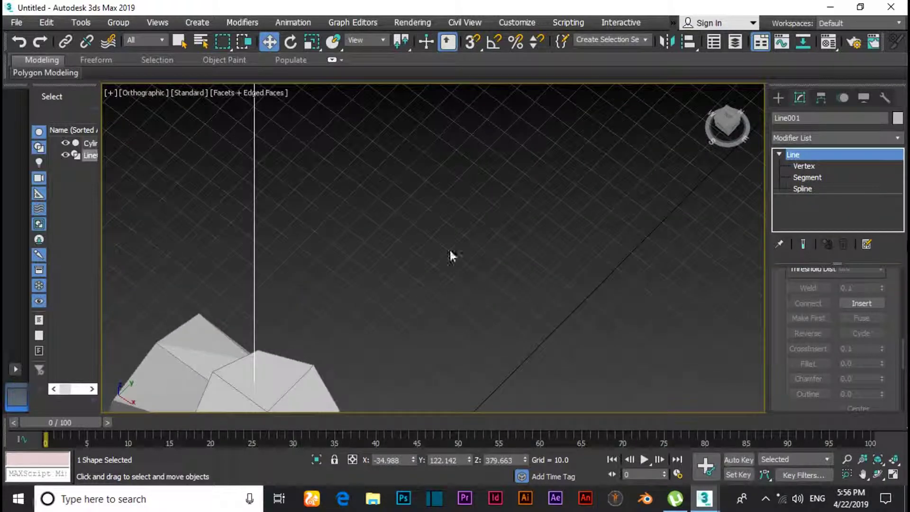
pyautogui.scroll(-4, 281, 250)
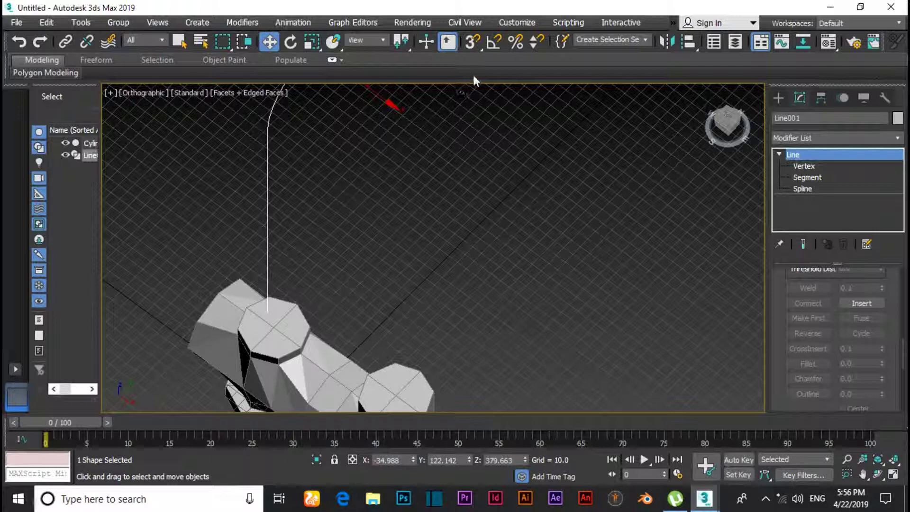
# - Check the snap settings, turn on 3D snapping, and move the line to about X -15, Y 131, Z 366
pyautogui.rightClick(469, 45)
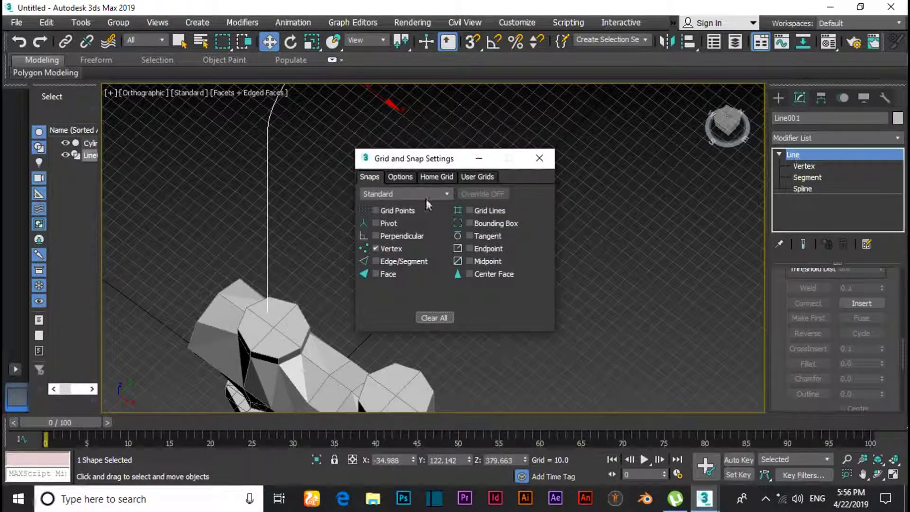
pyautogui.click(539, 159)
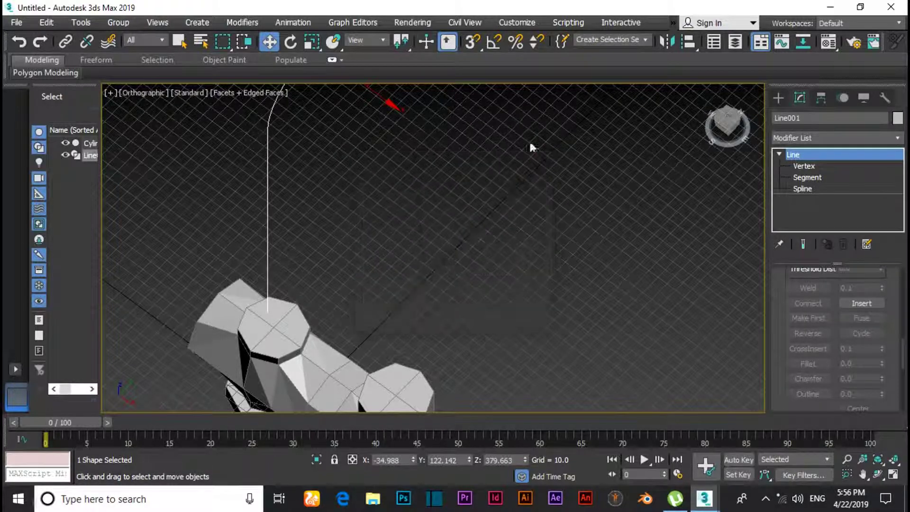
pyautogui.click(469, 42)
pyautogui.moveTo(266, 246); pyautogui.dragTo(361, 89)
pyautogui.keyDown('alt'); pyautogui.moveTo(395, 233); pyautogui.dragTo(290, 219, button='middle'); pyautogui.keyUp('alt')
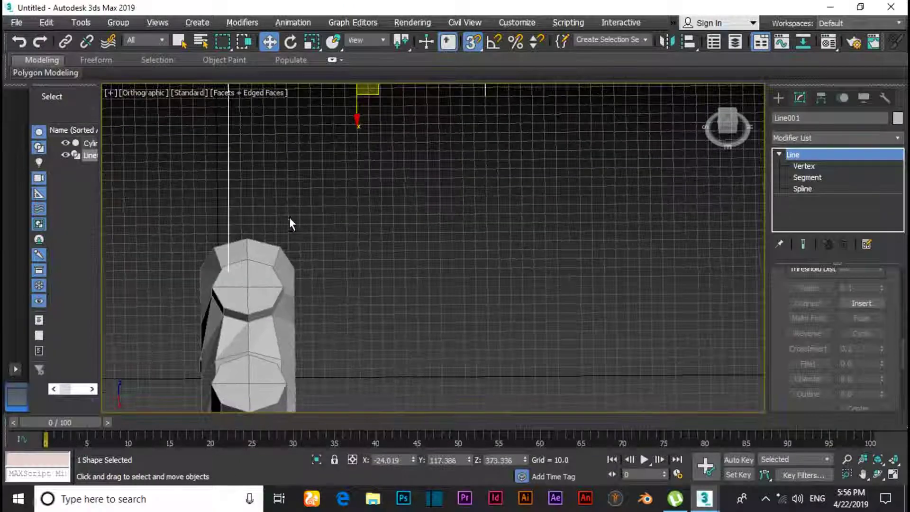
pyautogui.moveTo(228, 205); pyautogui.dragTo(373, 92)
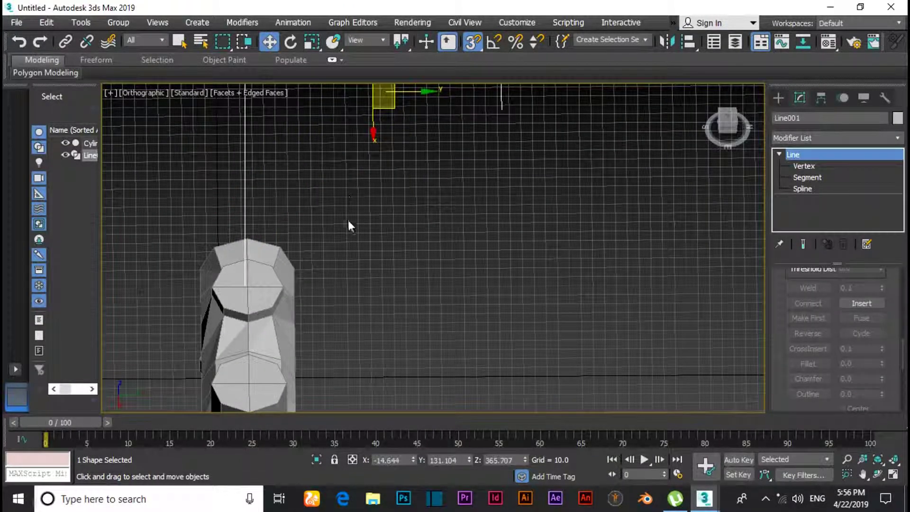
# - Try snapping the line to the smaller outlet's top vertex, and raise it to about X -156, Y -25, Z 234
pyautogui.keyDown('alt'); pyautogui.moveTo(347, 220); pyautogui.dragTo(285, 210, button='middle'); pyautogui.keyUp('alt')
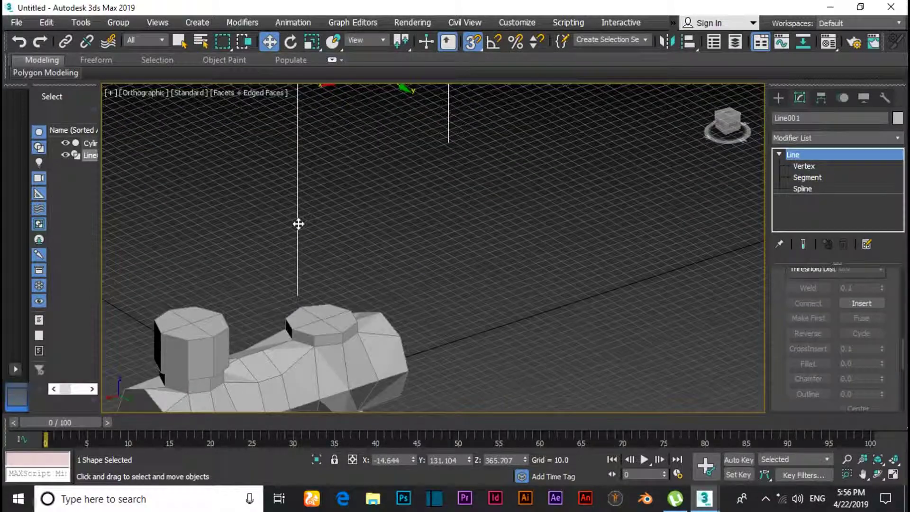
pyautogui.moveTo(298, 224); pyautogui.dragTo(336, 306)
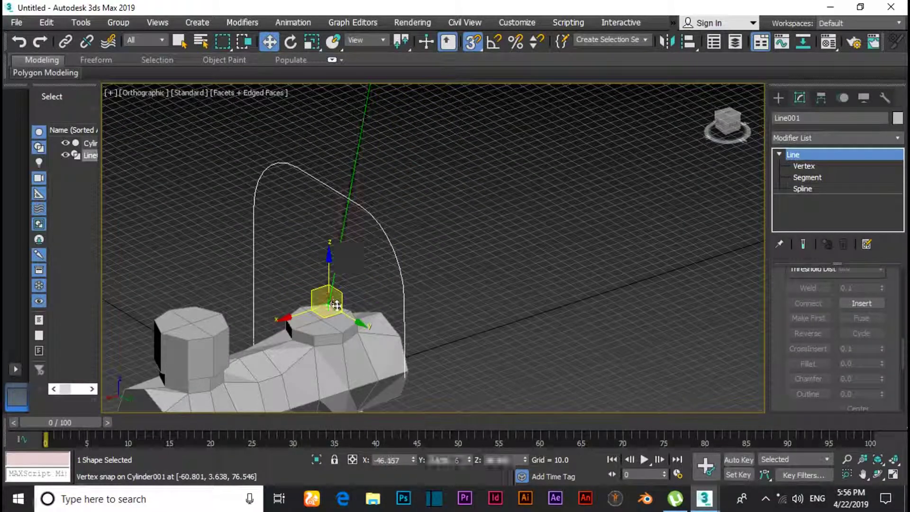
pyautogui.keyDown('alt'); pyautogui.moveTo(402, 308); pyautogui.dragTo(402, 309, button='middle'); pyautogui.keyUp('alt')
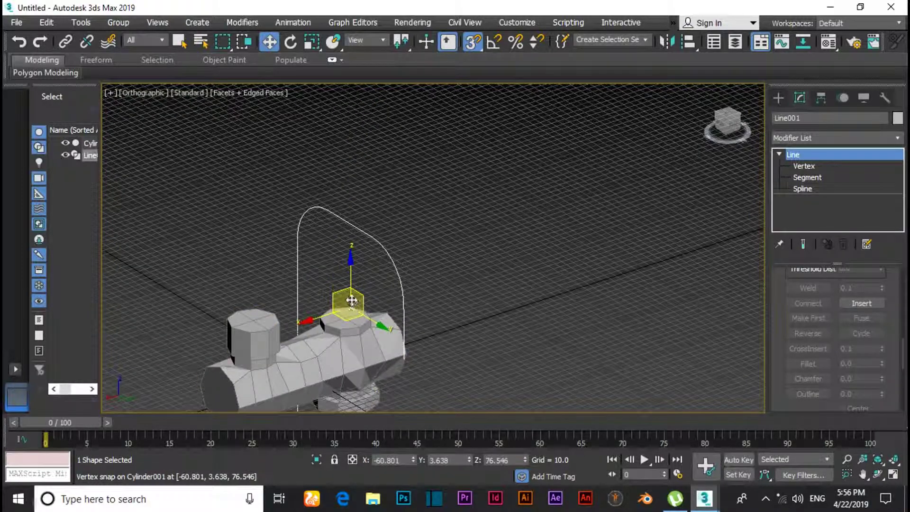
pyautogui.moveTo(352, 300); pyautogui.dragTo(399, 157)
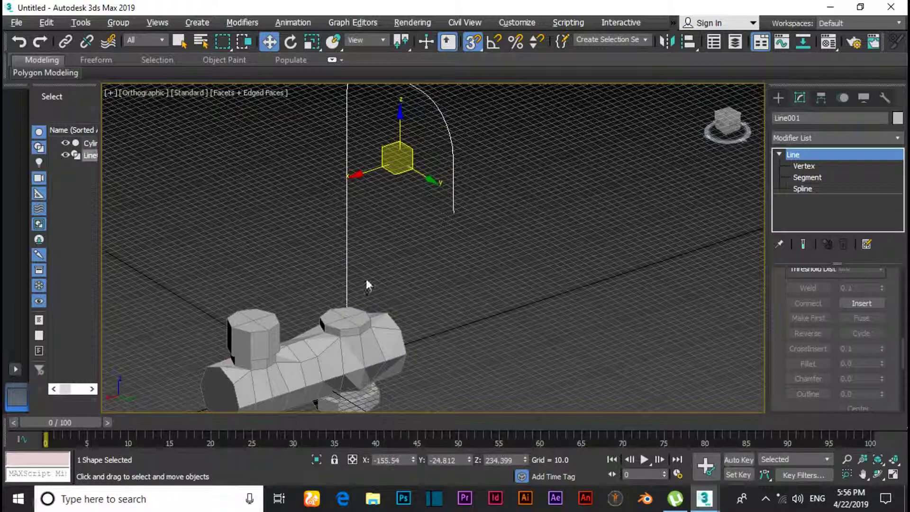
pyautogui.moveTo(366, 283)
pyautogui.keyDown('alt'); pyautogui.mouseDown(button='middle')
pyautogui.moveTo(417, 274)
pyautogui.moveTo(369, 287)
pyautogui.mouseUp(button='middle'); pyautogui.keyUp('alt')
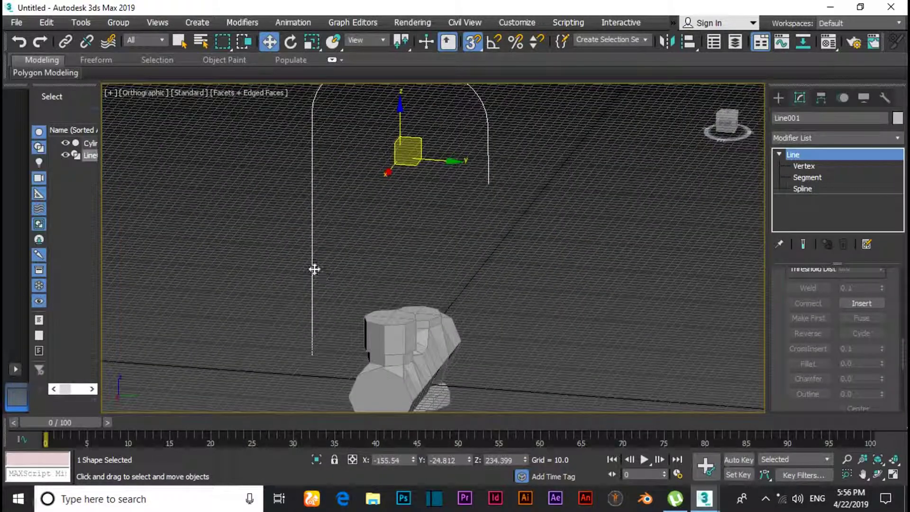
# - Try to seat the line on the smaller outlet with vertex snapping, moving it to about X -38, Y -6, Z 77
pyautogui.moveTo(314, 269); pyautogui.dragTo(521, 110)
pyautogui.keyDown('alt'); pyautogui.moveTo(532, 253); pyautogui.dragTo(504, 252, button='middle'); pyautogui.keyUp('alt')
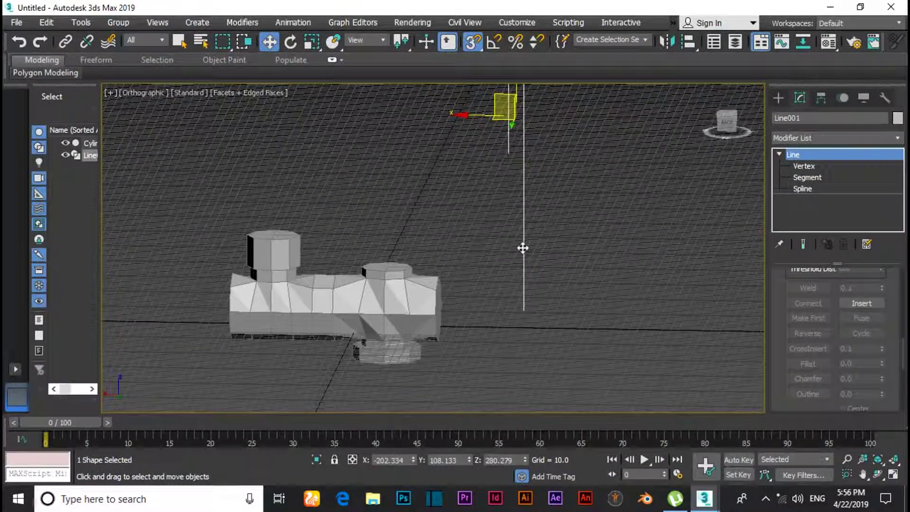
pyautogui.moveTo(523, 248); pyautogui.dragTo(383, 253)
pyautogui.keyDown('alt'); pyautogui.moveTo(448, 317); pyautogui.dragTo(377, 322, button='middle'); pyautogui.keyUp('alt')
pyautogui.scroll(-4, 384, 323)
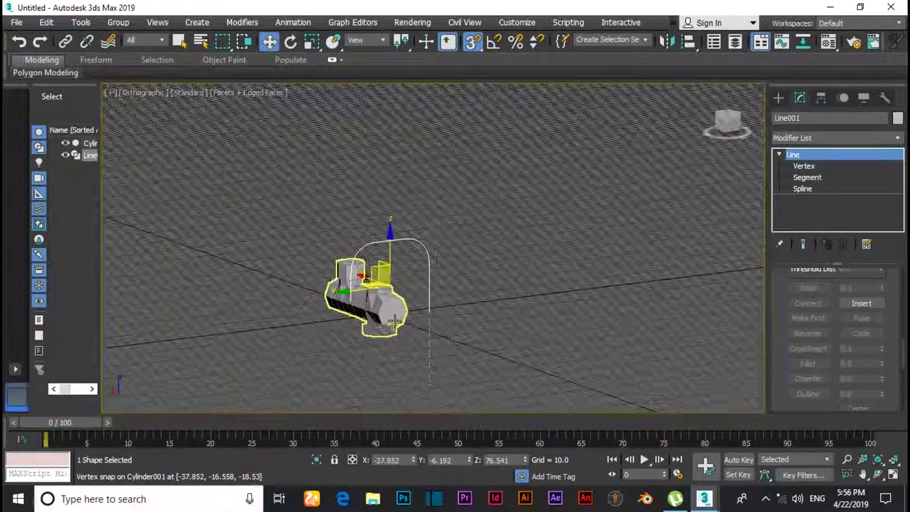
pyautogui.scroll(4, 395, 322)
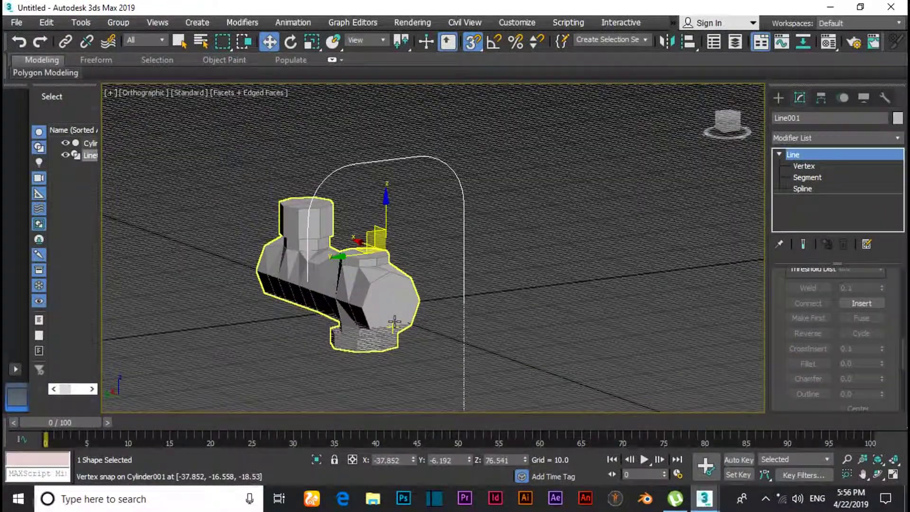
# - Turn off 3D snapping and, affecting only the line's pivot, lower the pivot to about Z -177
pyautogui.click(473, 47)
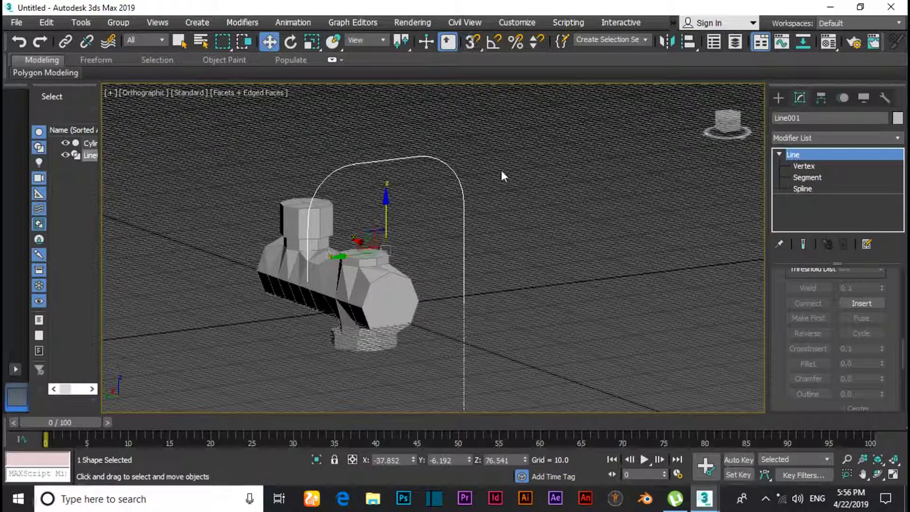
pyautogui.click(820, 100)
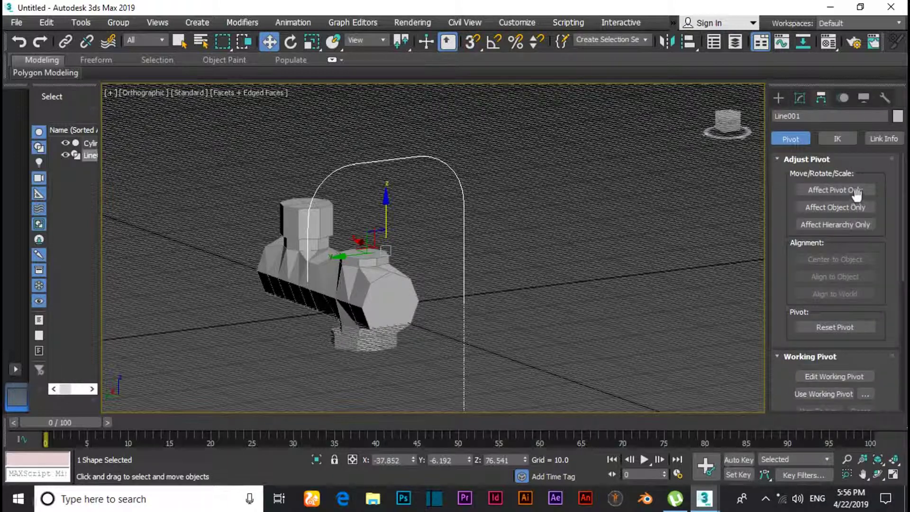
pyautogui.scroll(-4, 513, 226)
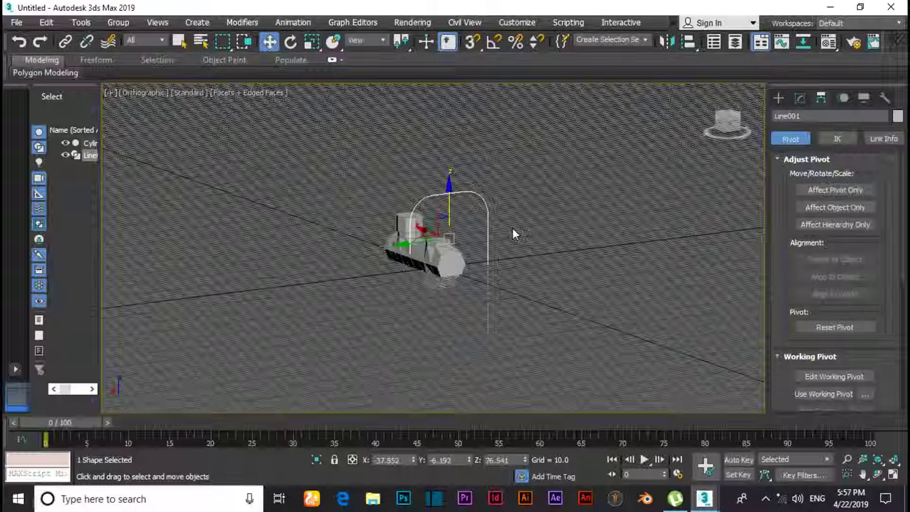
pyautogui.scroll(3, 513, 229)
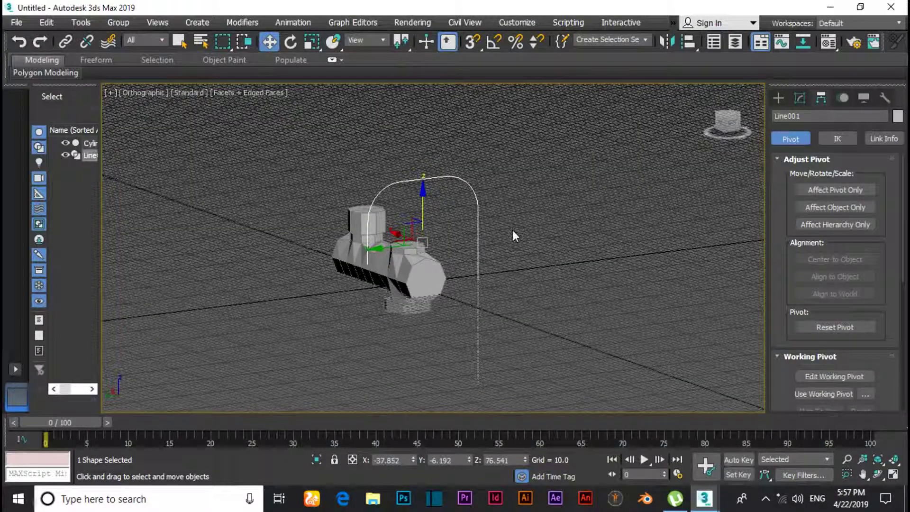
pyautogui.press('f')
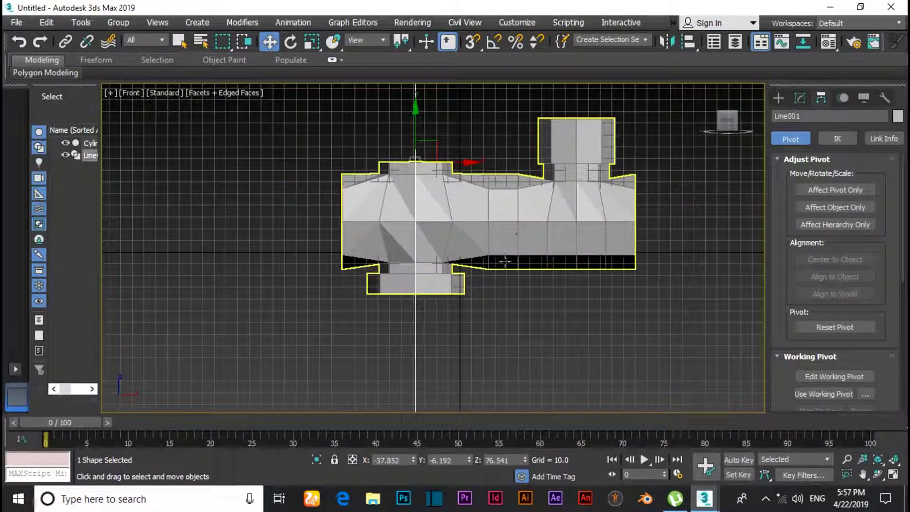
pyautogui.scroll(-3, 507, 256)
pyautogui.scroll(2, 505, 261)
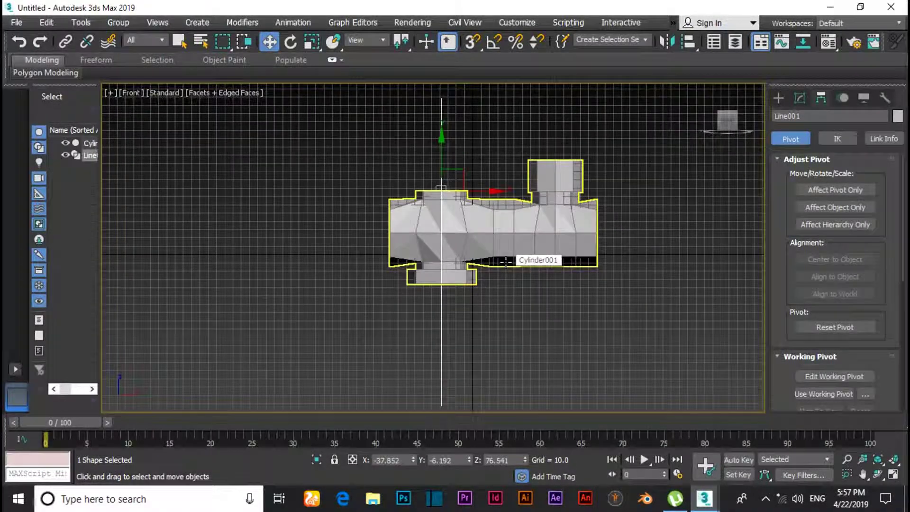
pyautogui.click(840, 191)
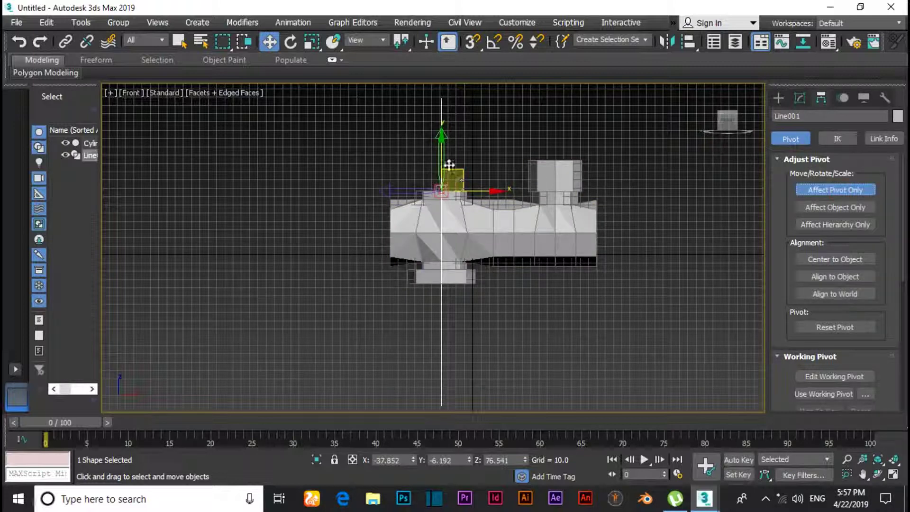
pyautogui.moveTo(443, 155); pyautogui.dragTo(452, 363)
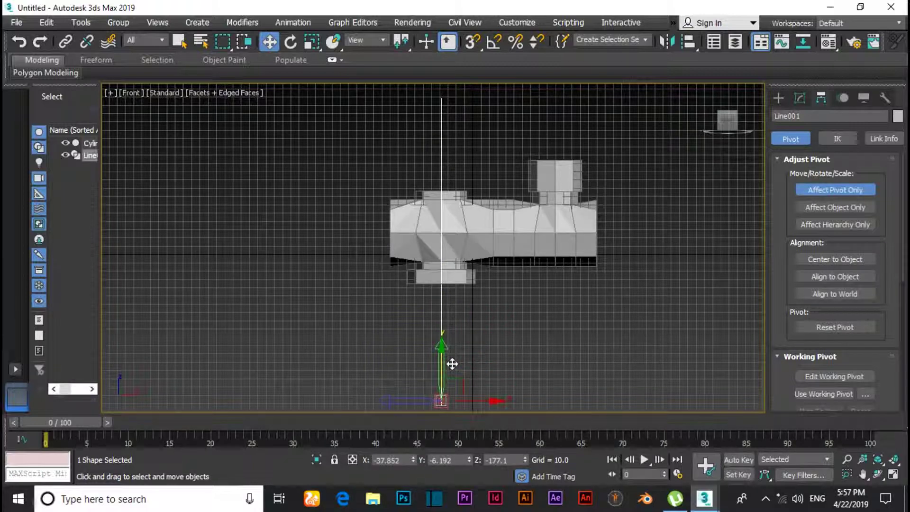
# - Shift the pivot sideways onto the line's long leg, to about Y -115, Z -182
pyautogui.press('l')
pyautogui.scroll(-5, 562, 328)
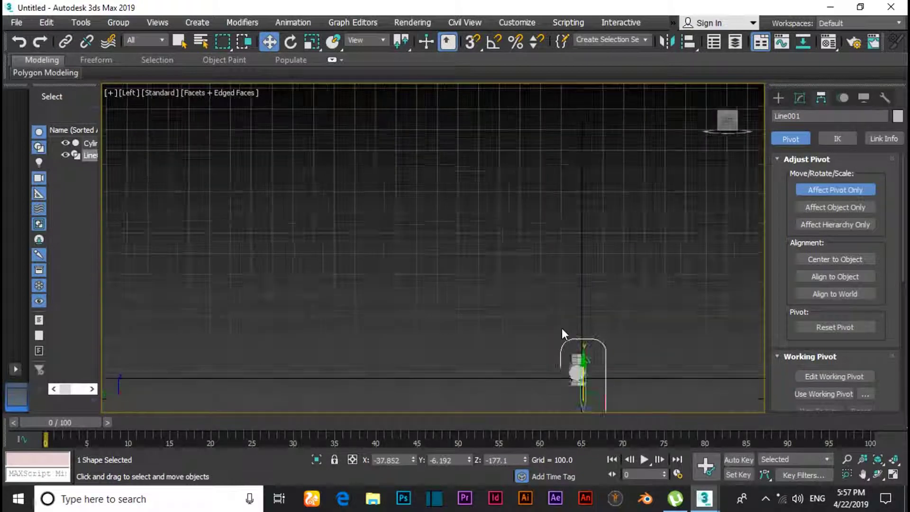
pyautogui.scroll(5, 529, 325)
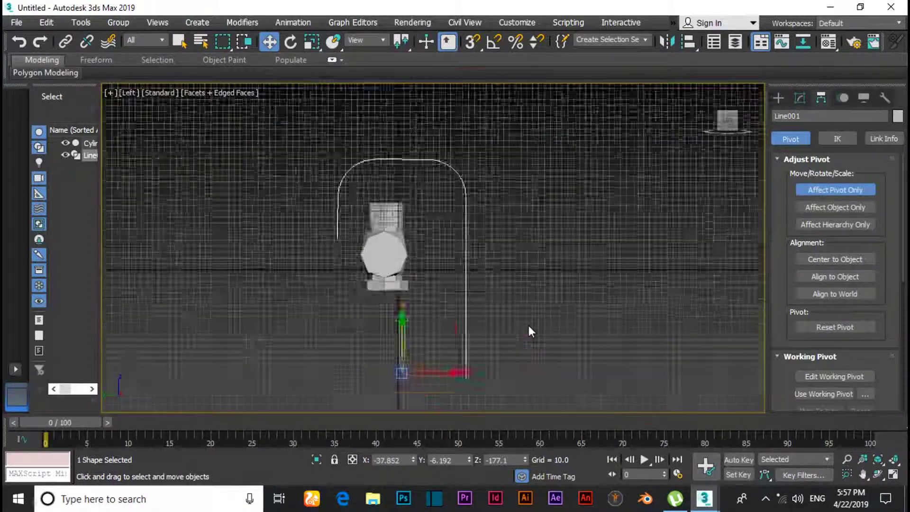
pyautogui.moveTo(370, 393); pyautogui.dragTo(471, 409)
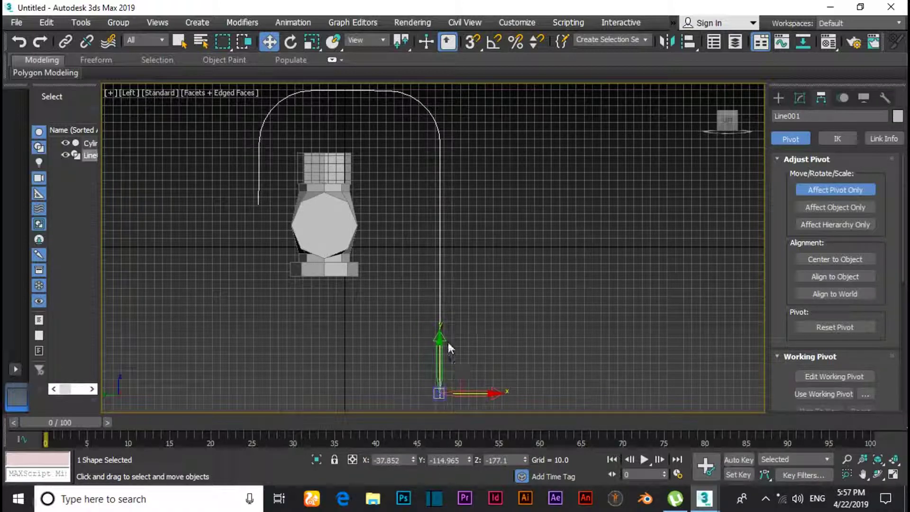
pyautogui.moveTo(440, 344); pyautogui.dragTo(440, 350)
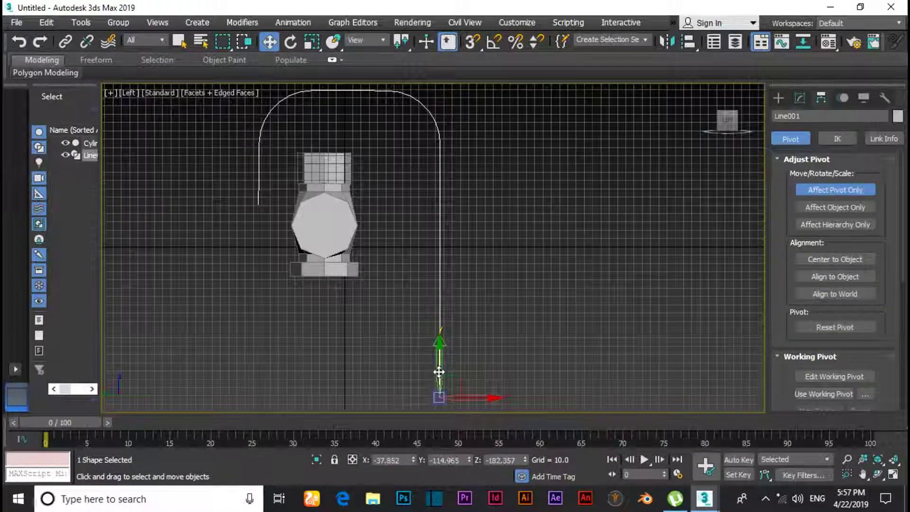
# - Fine-tune the pivot onto the long leg's lower endpoint at about Y -115.6, Z -183.1, and finish pivot-only editing
pyautogui.scroll(2, 439, 372)
pyautogui.scroll(2, 439, 372)
pyautogui.moveTo(436, 356); pyautogui.dragTo(469, 246, button='middle')
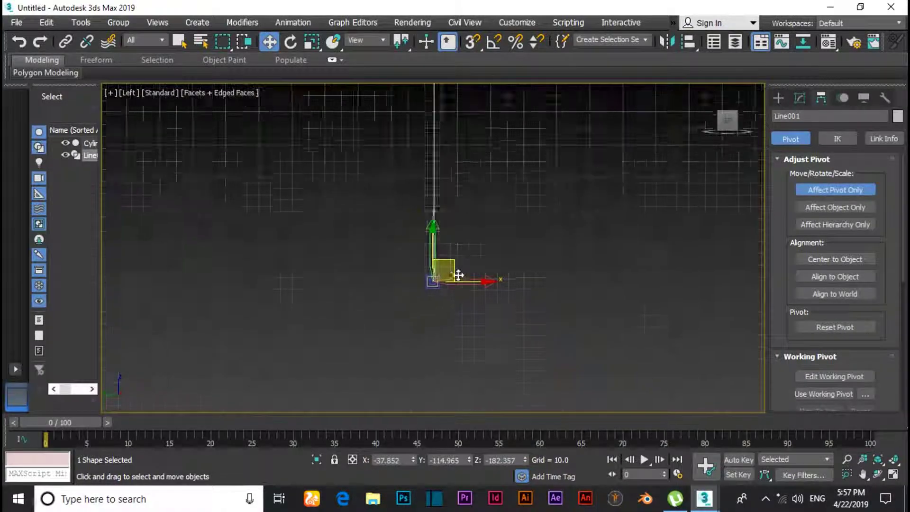
pyautogui.scroll(2, 458, 274)
pyautogui.scroll(3, 446, 296)
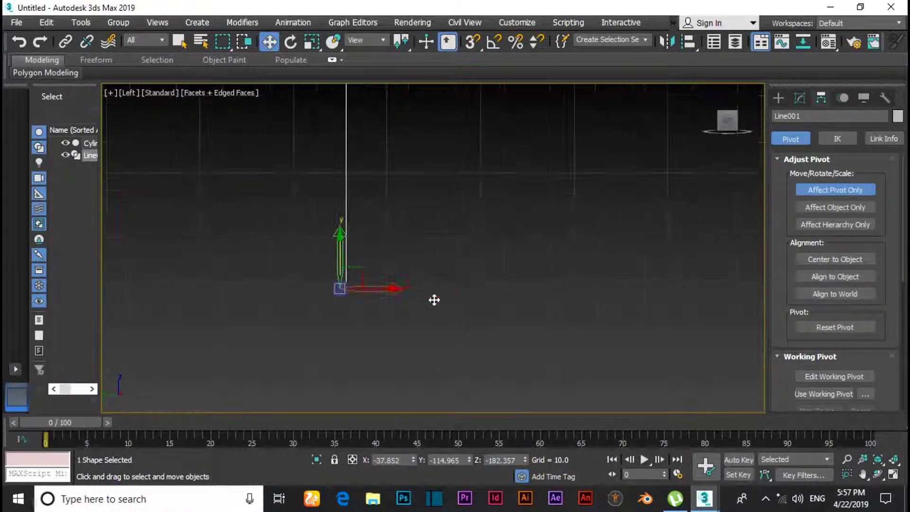
pyautogui.moveTo(304, 247); pyautogui.dragTo(355, 298)
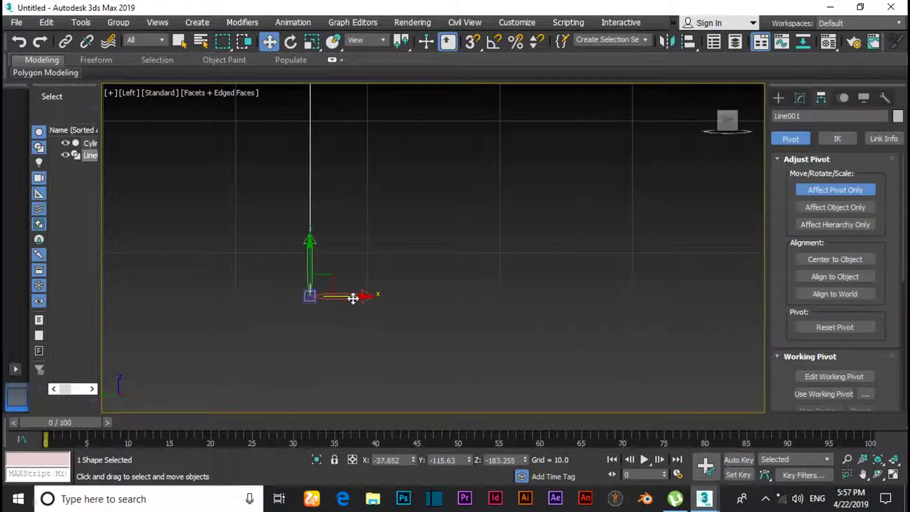
pyautogui.moveTo(311, 264); pyautogui.dragTo(311, 263)
pyautogui.press('f')
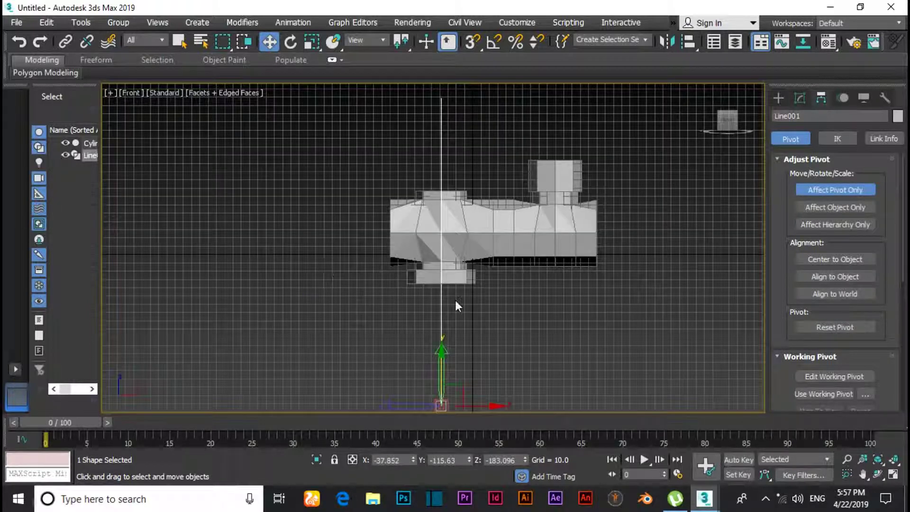
pyautogui.click(832, 189)
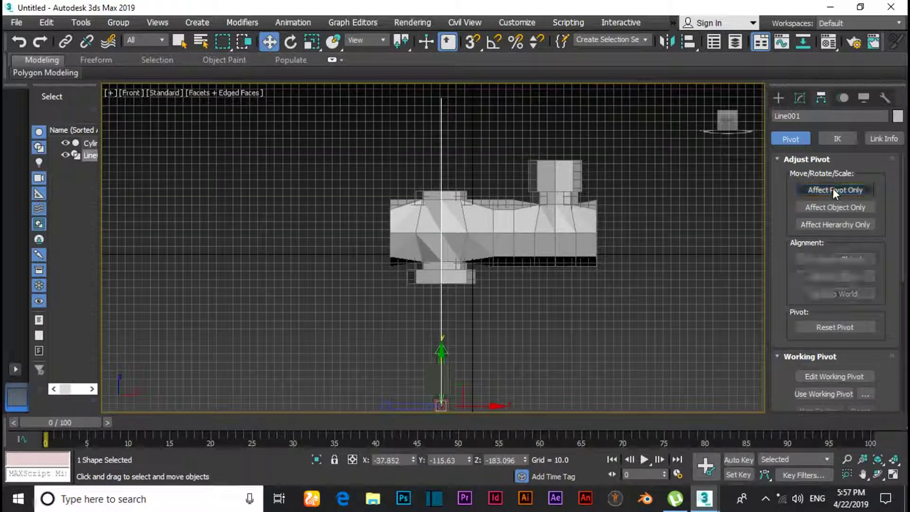
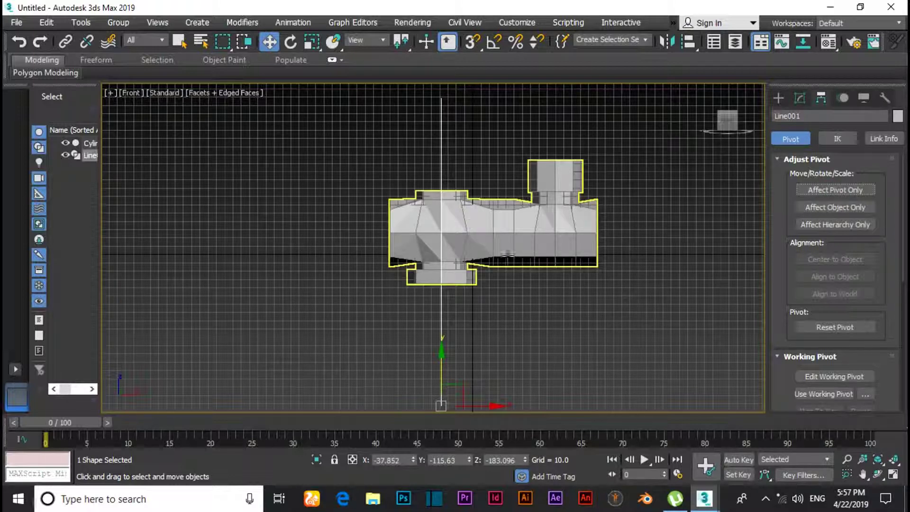
# - With 3D snapping on, seat the line's pivot on the smaller upper outlet's centre vertex at about X -37.9, Y 24.4, Z 76.6, then turn snapping off
pyautogui.click(472, 42)
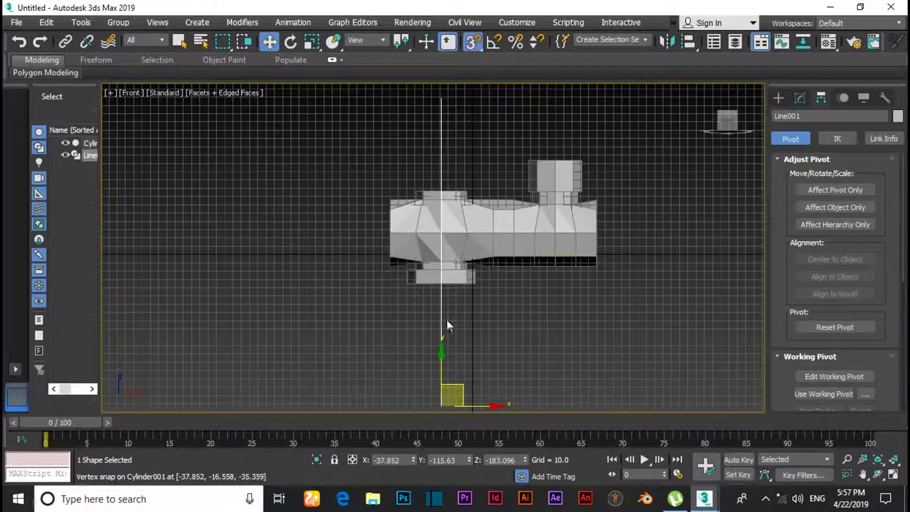
pyautogui.moveTo(443, 359); pyautogui.dragTo(441, 170)
pyautogui.keyDown('alt'); pyautogui.moveTo(471, 219); pyautogui.dragTo(380, 287, button='middle'); pyautogui.keyUp('alt')
pyautogui.moveTo(353, 178); pyautogui.dragTo(380, 165)
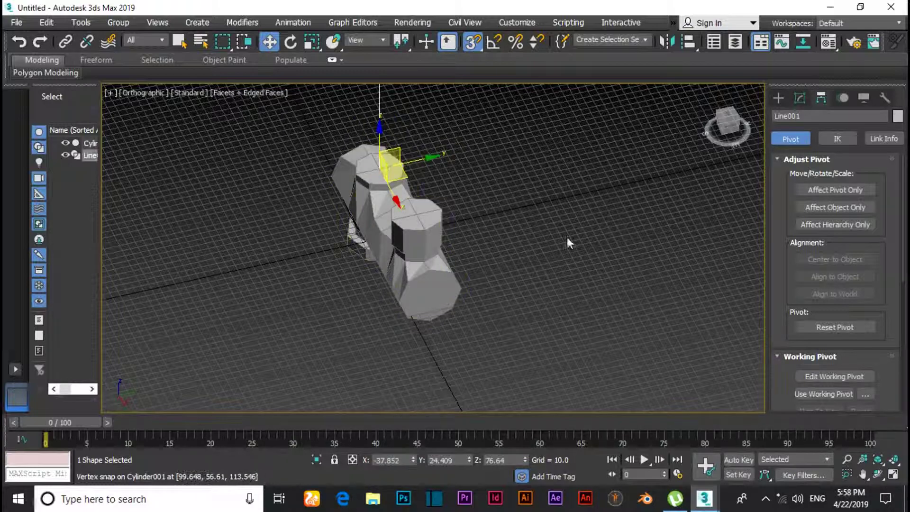
pyautogui.click(473, 41)
pyautogui.keyDown('alt'); pyautogui.moveTo(535, 243); pyautogui.dragTo(494, 201, button='middle'); pyautogui.keyUp('alt')
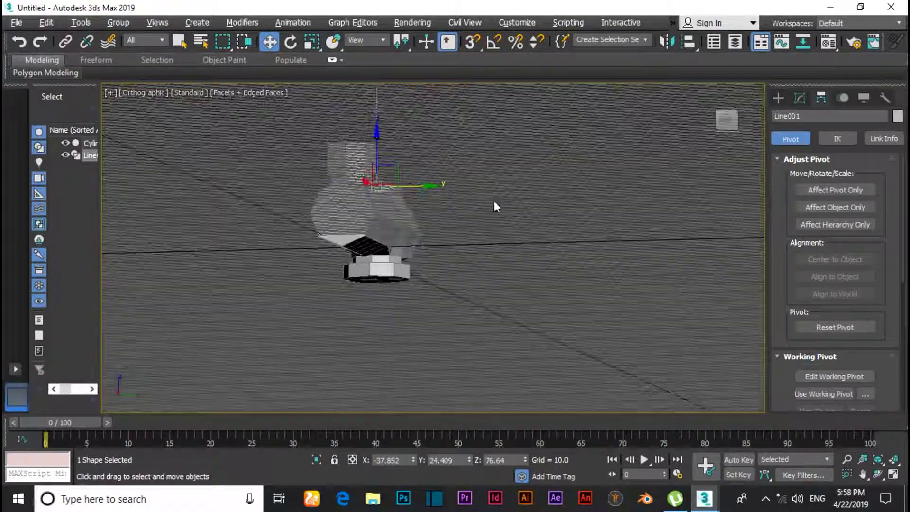
pyautogui.press('l')
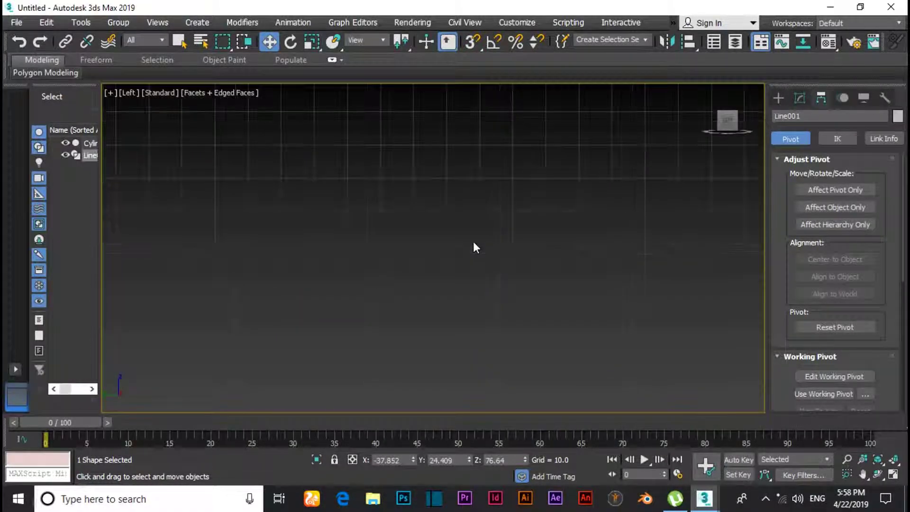
pyautogui.scroll(-5, 473, 247)
pyautogui.scroll(-2, 462, 217)
pyautogui.moveTo(454, 233); pyautogui.dragTo(467, 331, button='middle')
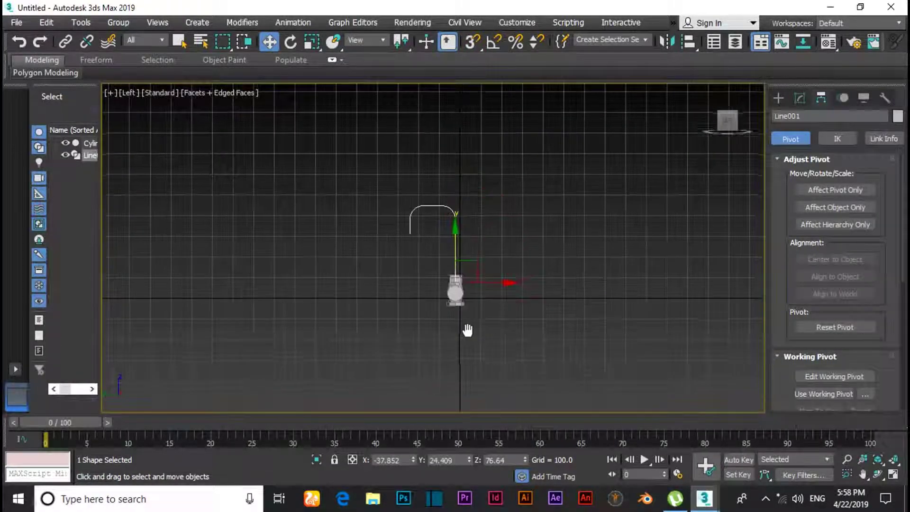
pyautogui.scroll(4, 482, 327)
# - Select the faucet body at polygon level and pick the first top face of the smaller upper outlet
pyautogui.click(412, 229)
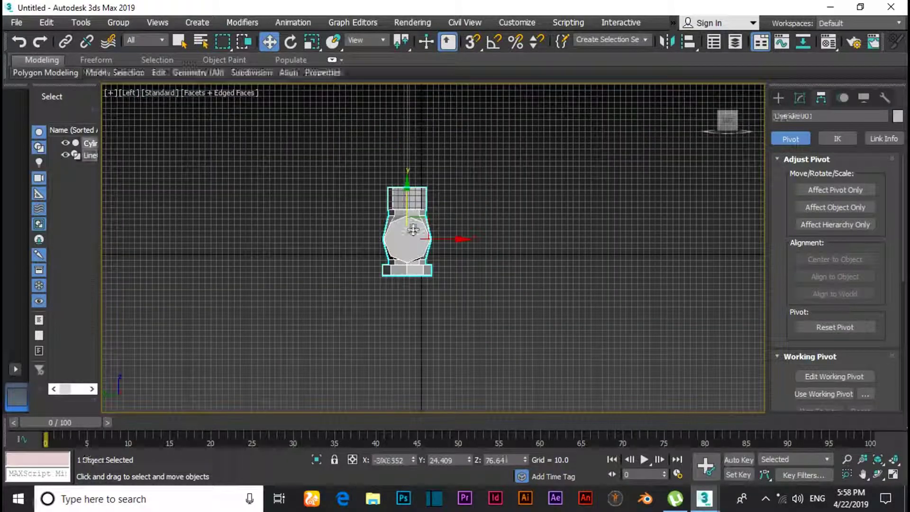
pyautogui.click(798, 99)
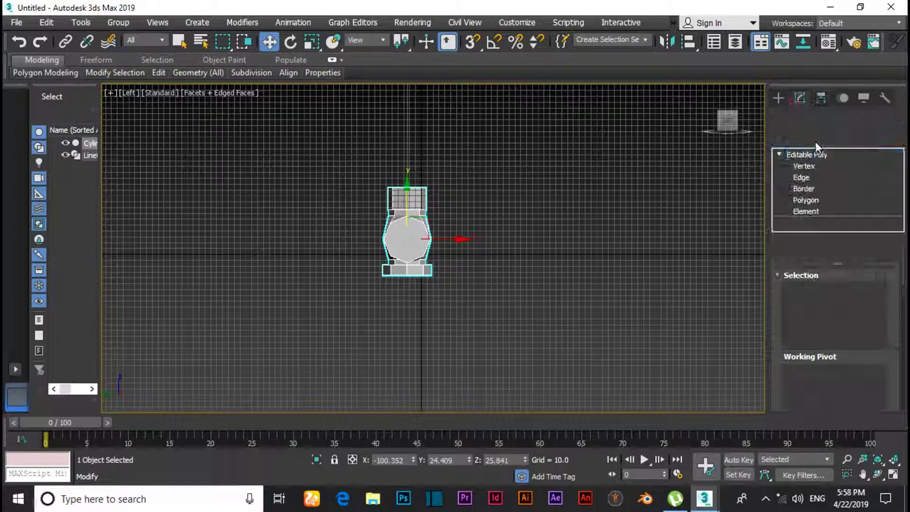
pyautogui.click(807, 199)
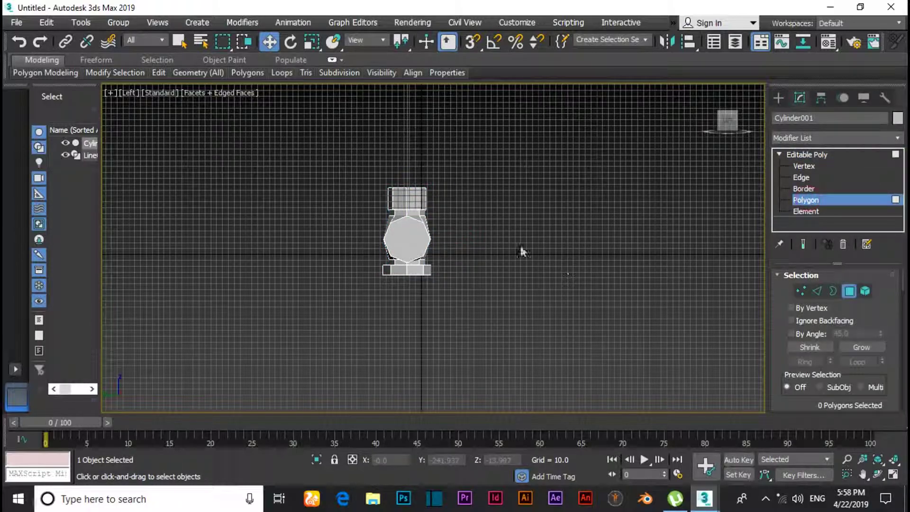
pyautogui.keyDown('alt'); pyautogui.moveTo(520, 248); pyautogui.dragTo(601, 284, button='middle'); pyautogui.keyUp('alt')
pyautogui.scroll(5, 495, 269)
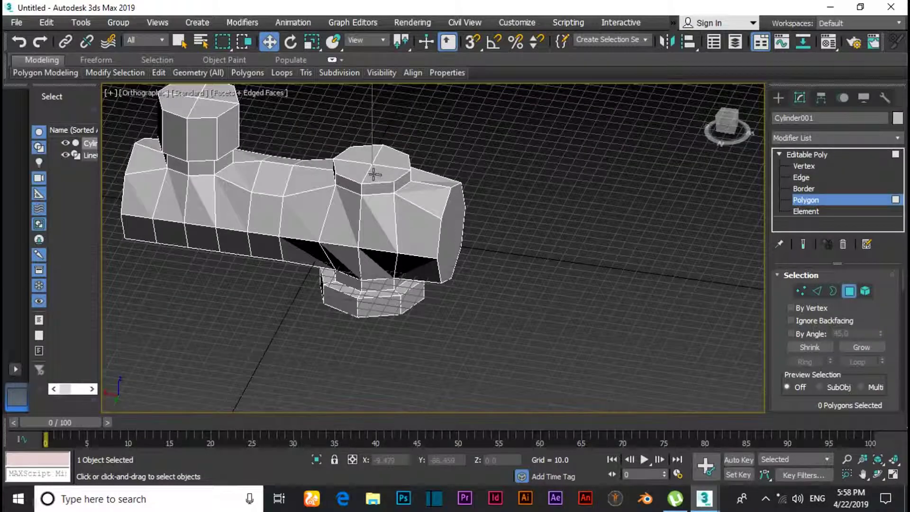
pyautogui.click(353, 168)
pyautogui.keyDown('shift'); pyautogui.click(387, 169); pyautogui.keyUp('shift')
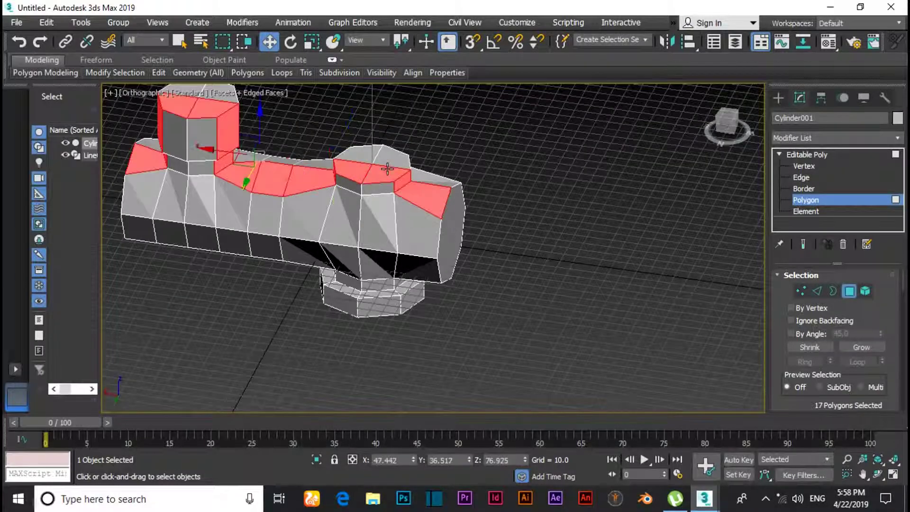
pyautogui.click(533, 167)
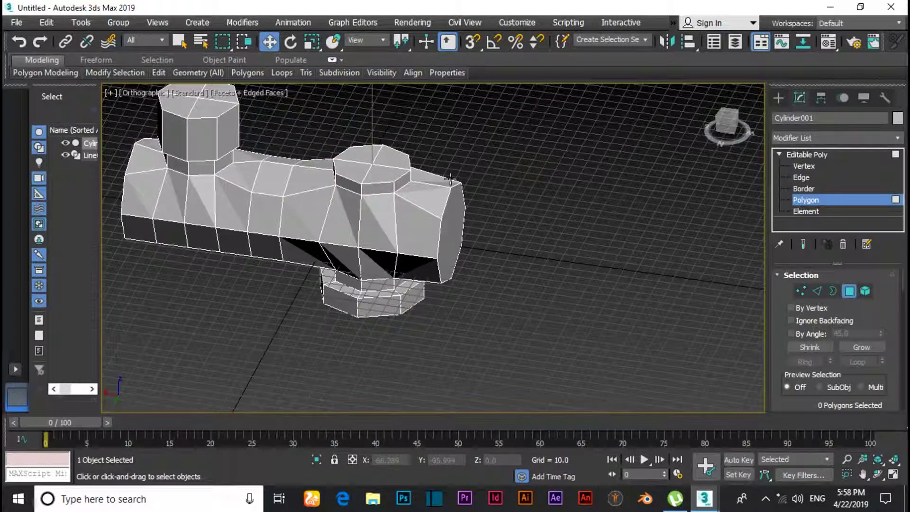
pyautogui.hotkey('ctrl', 'z')
pyautogui.hotkey('ctrl', 'z')
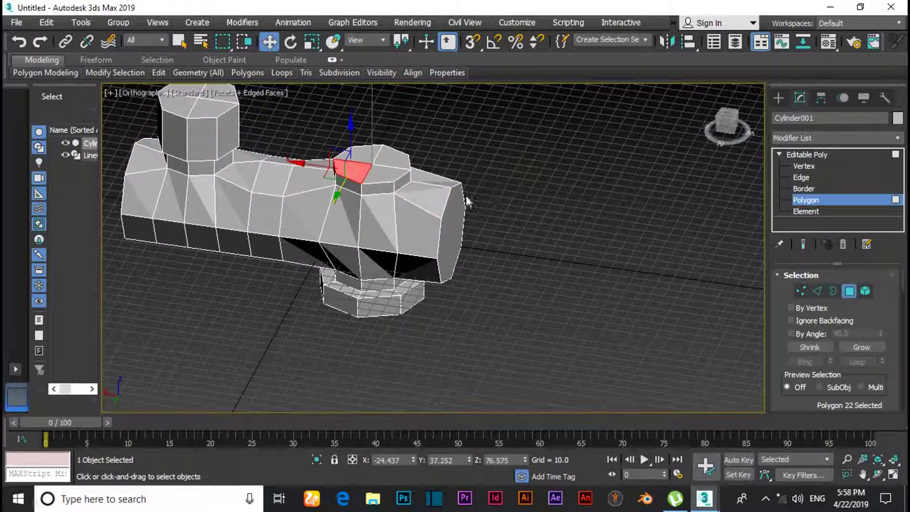
# - Add the remaining three top faces of the smaller upper outlet to the polygon selection
pyautogui.scroll(2, 379, 177)
pyautogui.keyDown('ctrl'); pyautogui.click(379, 175); pyautogui.keyUp('ctrl')
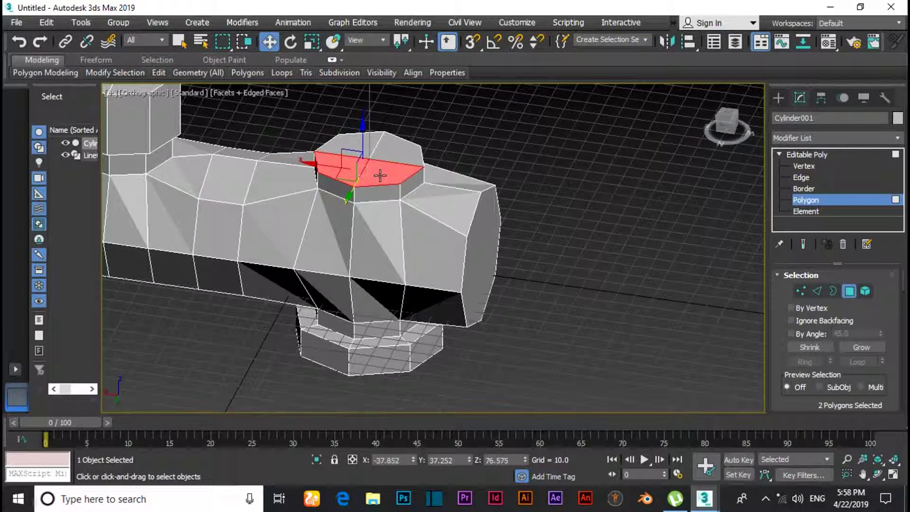
pyautogui.keyDown('ctrl'); pyautogui.click(393, 155); pyautogui.keyUp('ctrl')
pyautogui.keyDown('ctrl'); pyautogui.click(358, 145); pyautogui.keyUp('ctrl')
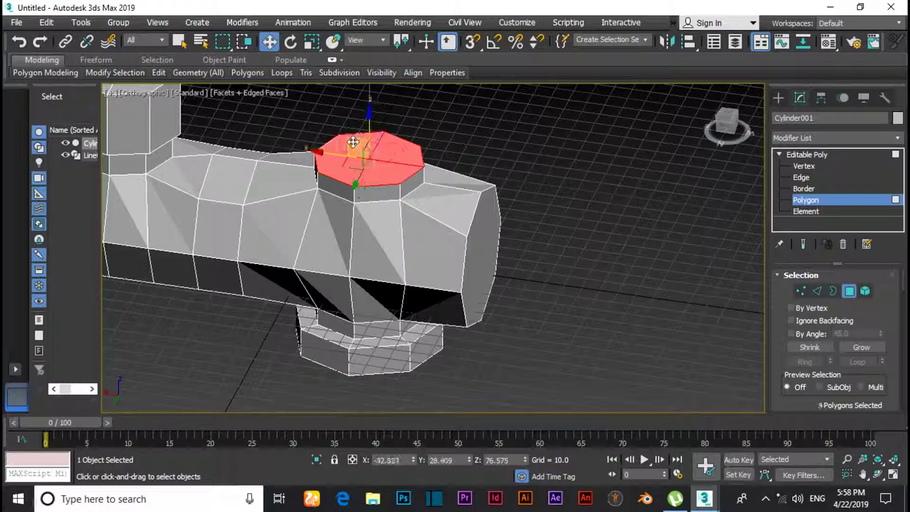
# - Extrude the selected outlet top faces along the filleted spline with 6 segments
pyautogui.scroll(-6, 861, 320)
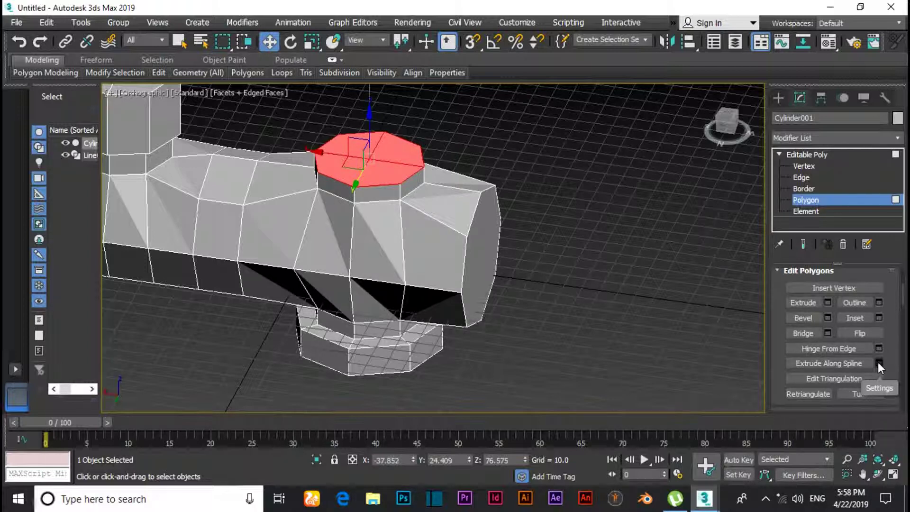
pyautogui.click(878, 362)
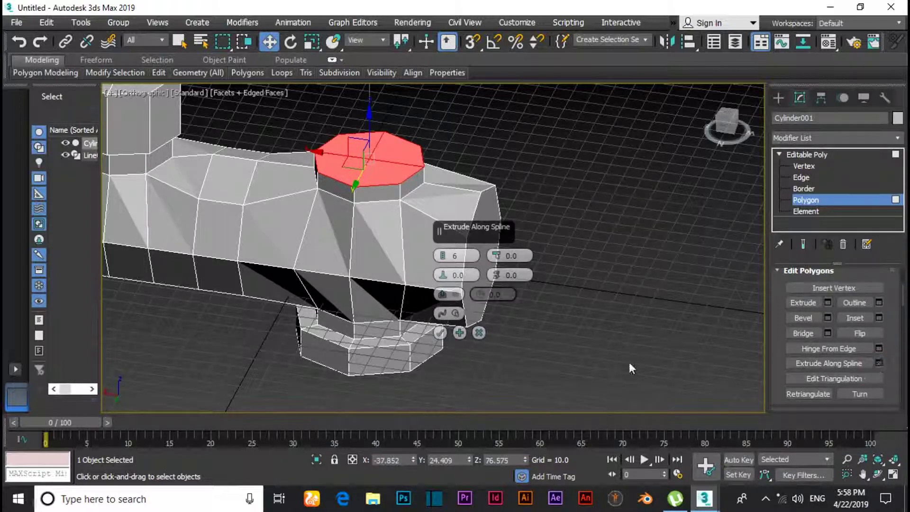
pyautogui.click(448, 314)
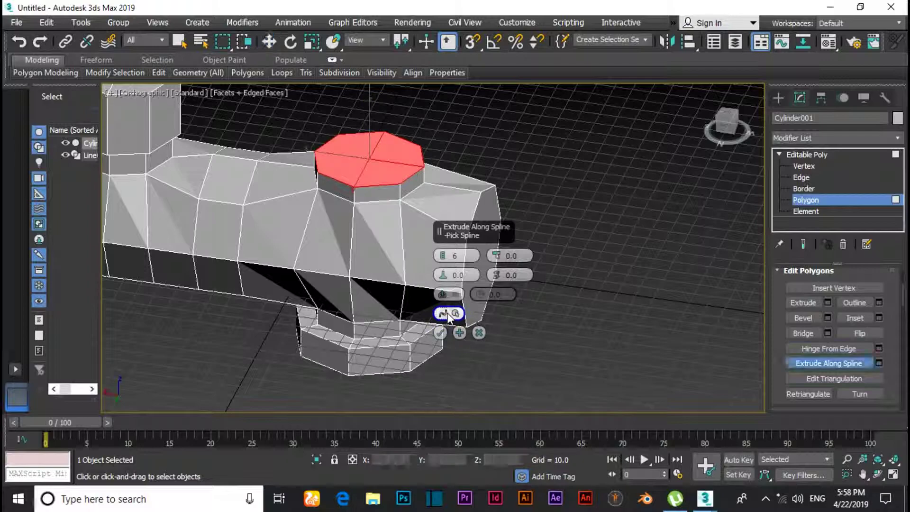
pyautogui.click(369, 131)
pyautogui.scroll(-4, 519, 181)
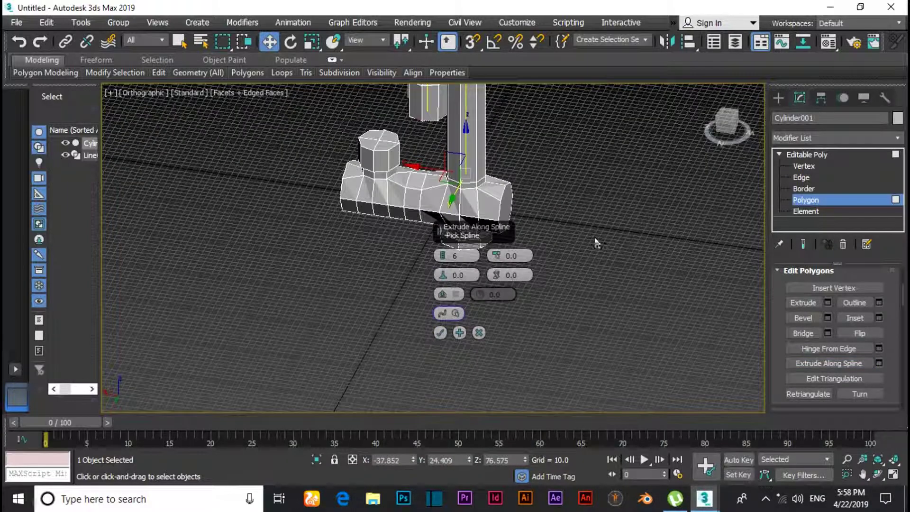
pyautogui.keyDown('alt'); pyautogui.moveTo(592, 237); pyautogui.dragTo(538, 216, button='middle'); pyautogui.keyUp('alt')
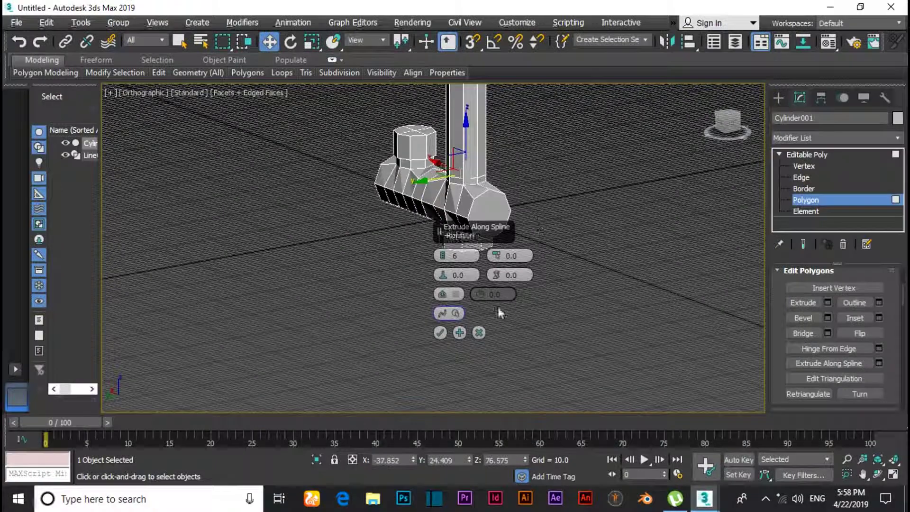
pyautogui.click(441, 332)
pyautogui.scroll(-5, 536, 276)
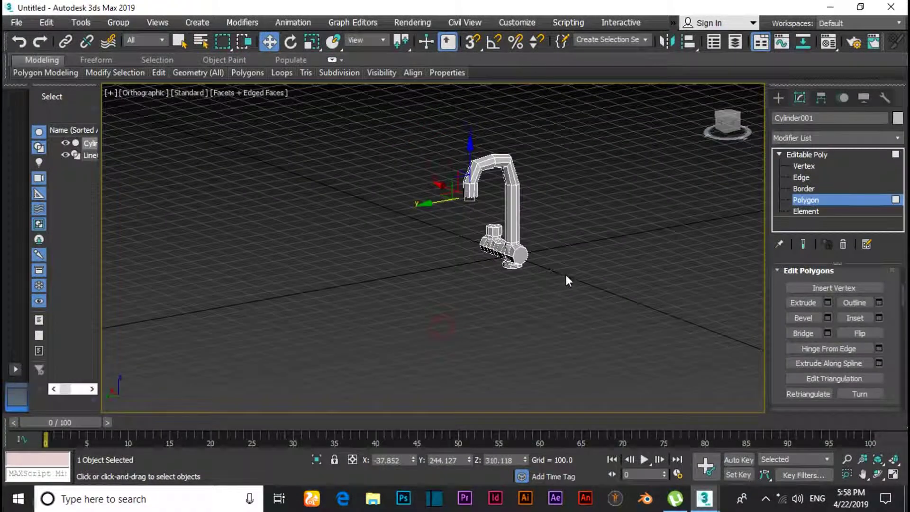
pyautogui.keyDown('alt'); pyautogui.moveTo(566, 277); pyautogui.dragTo(522, 271, button='middle'); pyautogui.keyUp('alt')
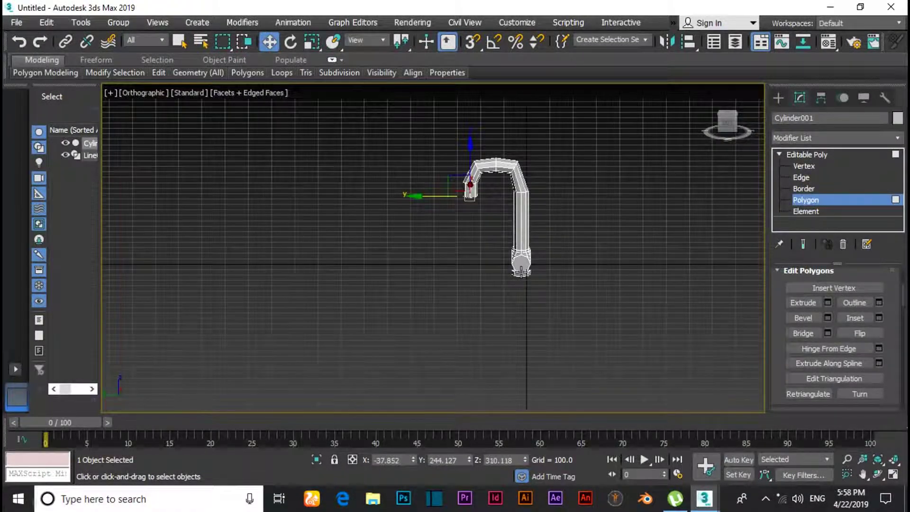
# - Undo the spline extrusion and repeat it along the same spline with 11 segments
pyautogui.hotkey('ctrl', 'z')
pyautogui.scroll(3, 545, 267)
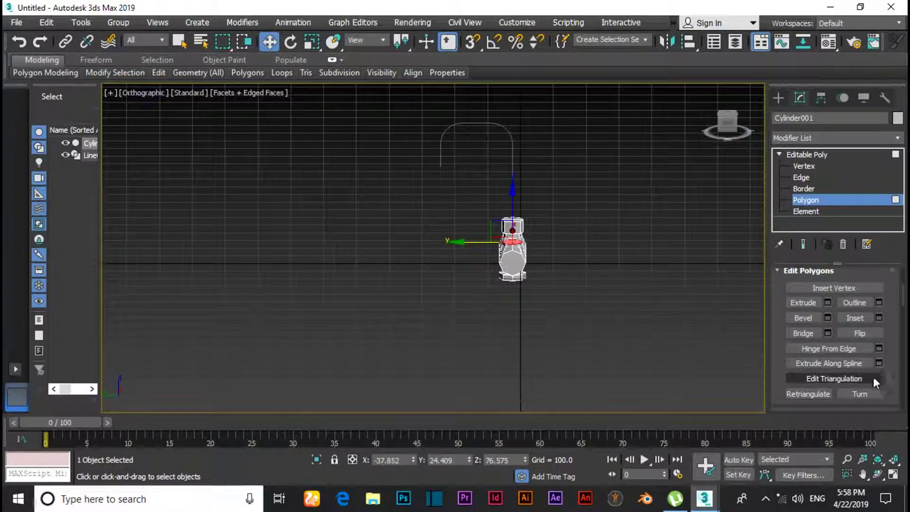
pyautogui.click(879, 363)
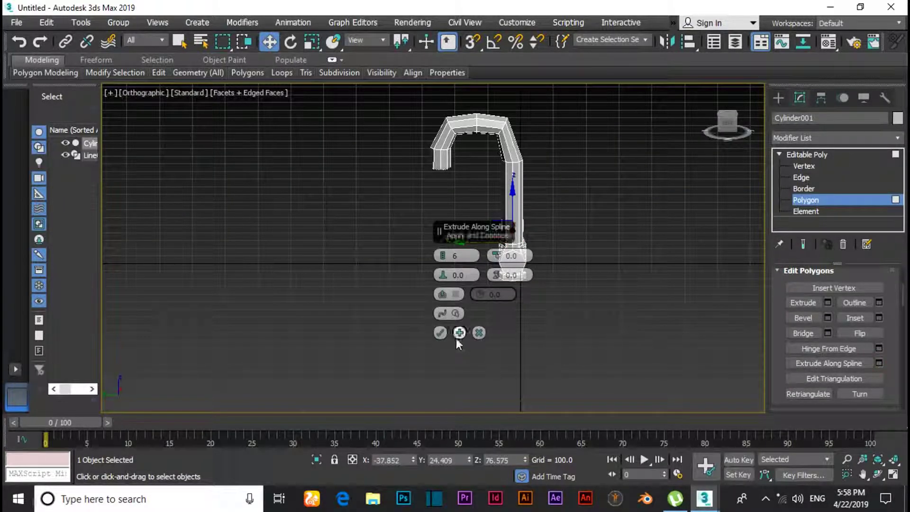
pyautogui.moveTo(442, 254); pyautogui.dragTo(441, 231)
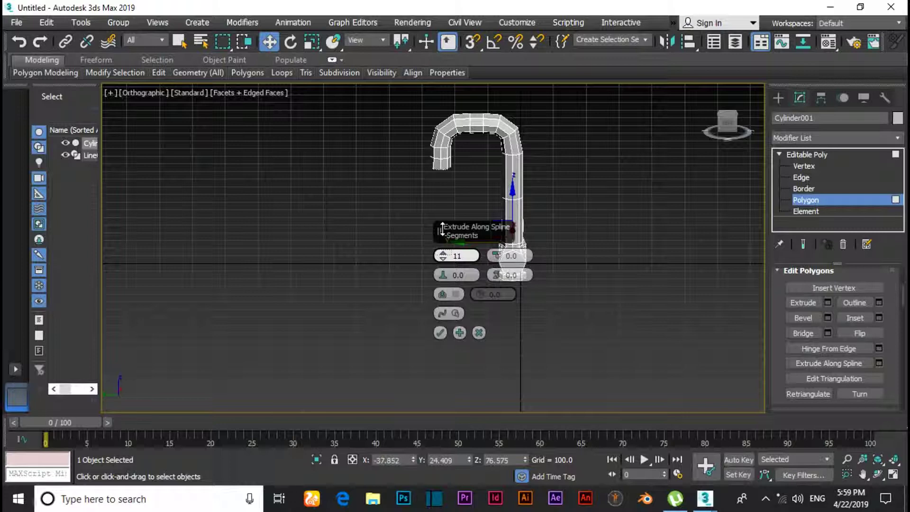
pyautogui.click(441, 332)
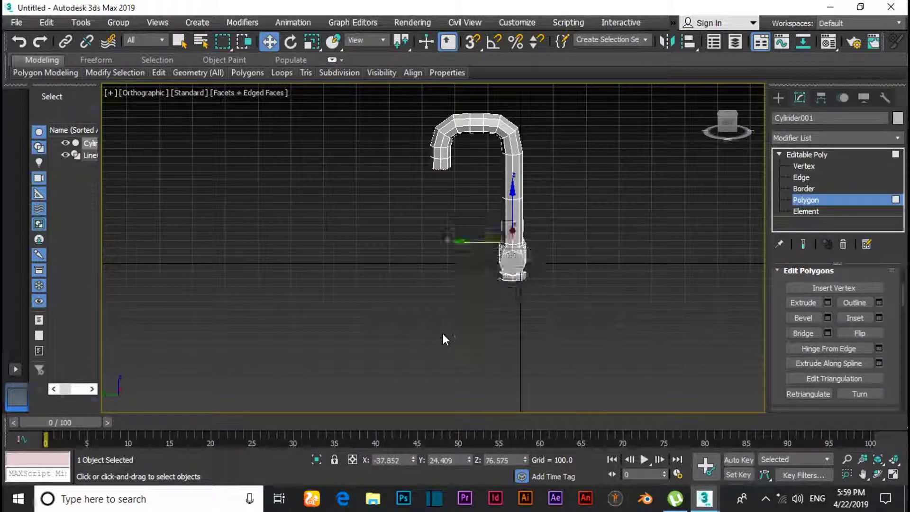
# - Examine the extruded spout and its junction with the faucet body from several angles
pyautogui.keyDown('alt'); pyautogui.moveTo(468, 337); pyautogui.dragTo(582, 329, button='middle'); pyautogui.keyUp('alt')
pyautogui.scroll(4, 509, 291)
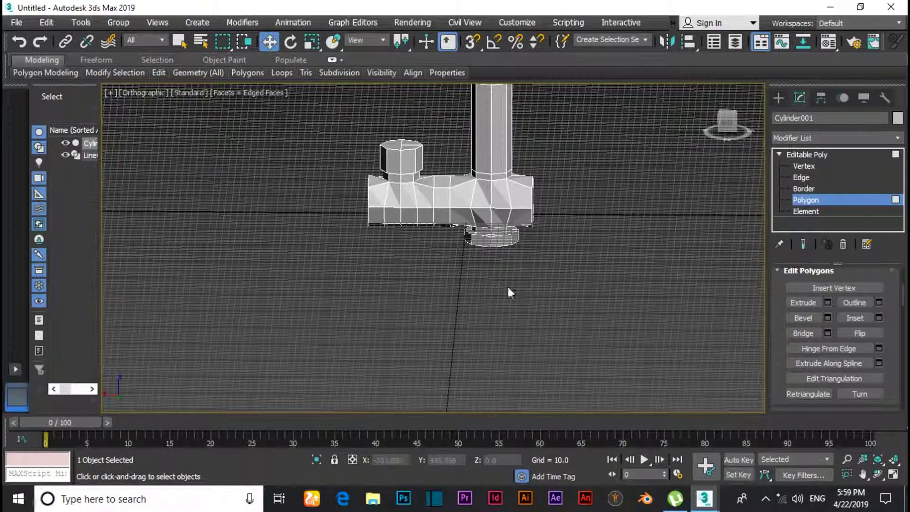
pyautogui.keyDown('alt'); pyautogui.moveTo(536, 270); pyautogui.dragTo(480, 278, button='middle'); pyautogui.keyUp('alt')
pyautogui.scroll(-5, 480, 278)
pyautogui.keyDown('alt'); pyautogui.moveTo(583, 290); pyautogui.dragTo(576, 268, button='middle'); pyautogui.keyUp('alt')
pyautogui.scroll(4, 533, 280)
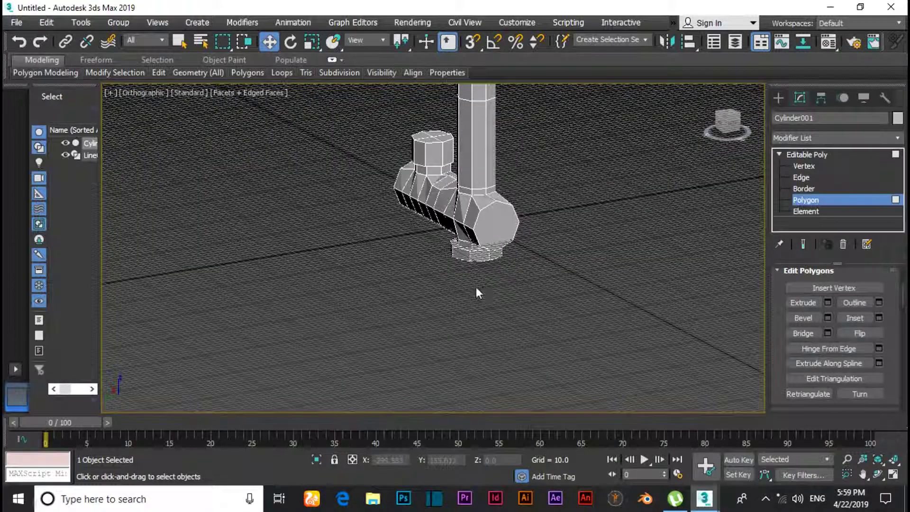
pyautogui.scroll(2, 503, 292)
pyautogui.keyDown('alt'); pyautogui.moveTo(519, 295); pyautogui.dragTo(564, 277, button='middle'); pyautogui.keyUp('alt')
pyautogui.scroll(2, 474, 271)
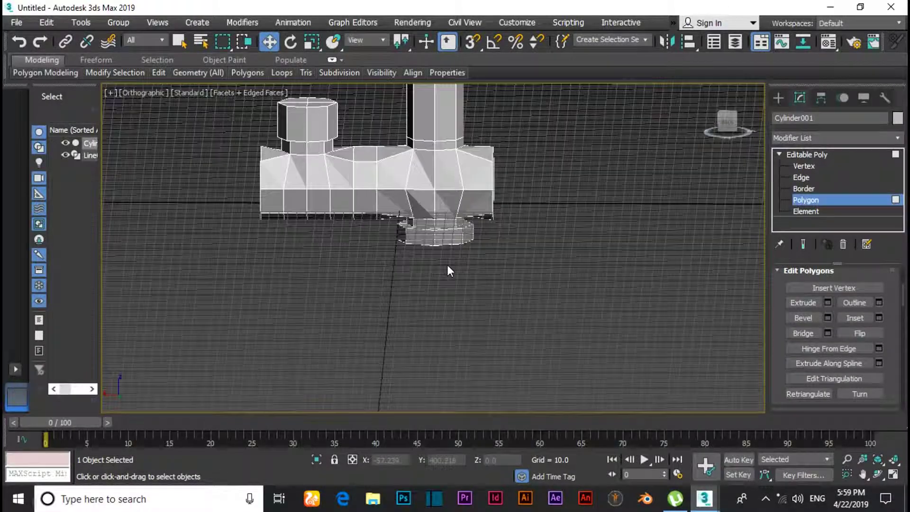
# - At edge level, select the front vertical edge of the spout's lowest long segment
pyautogui.moveTo(418, 232); pyautogui.dragTo(457, 296, button='middle')
pyautogui.scroll(2, 457, 296)
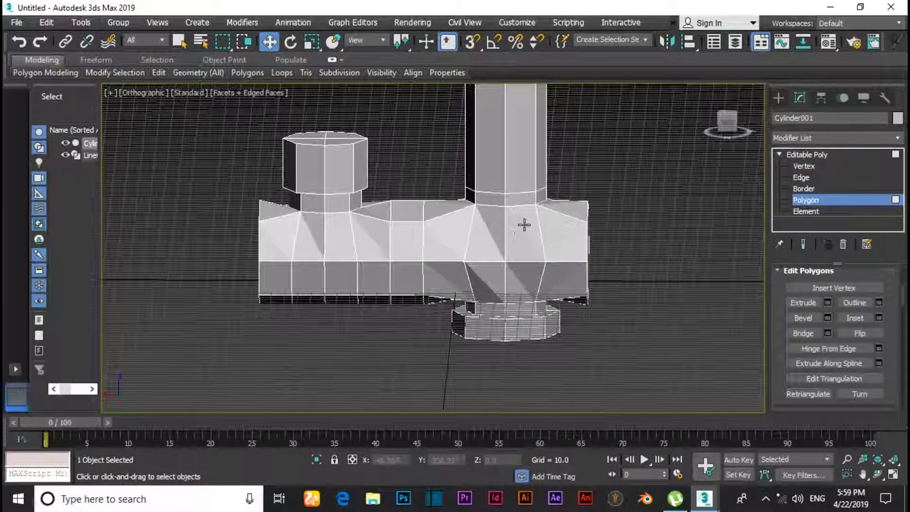
pyautogui.moveTo(524, 223); pyautogui.dragTo(501, 303, button='middle')
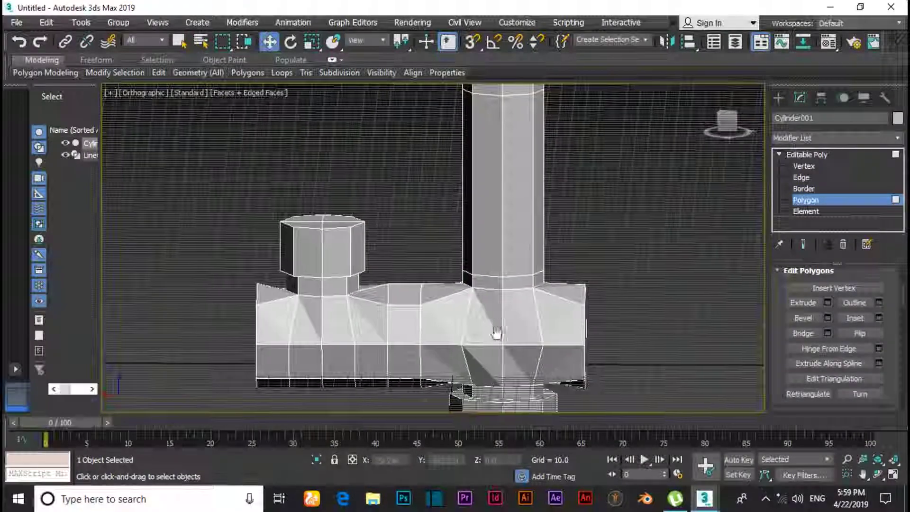
pyautogui.click(501, 230)
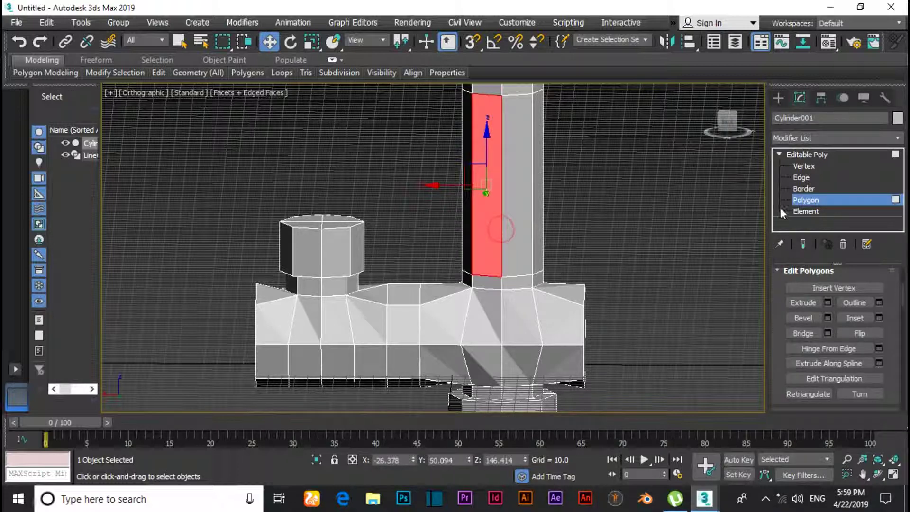
pyautogui.click(801, 180)
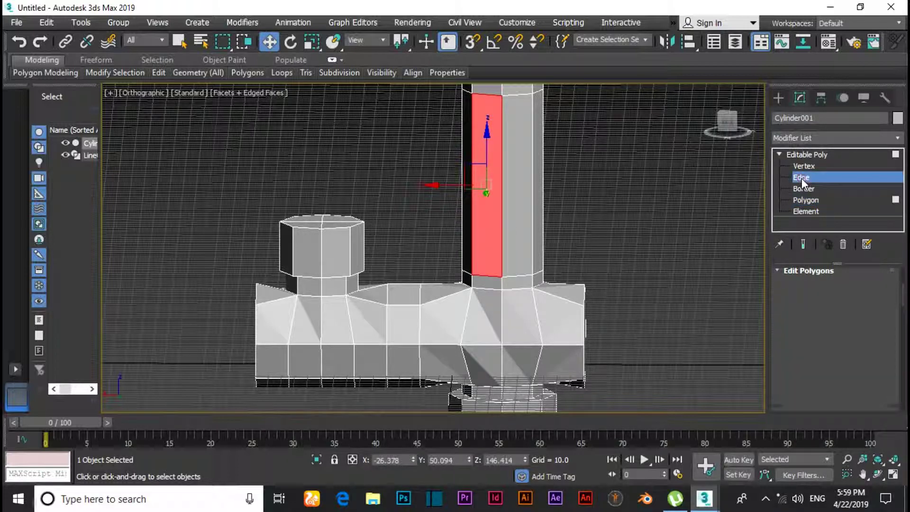
pyautogui.click(501, 214)
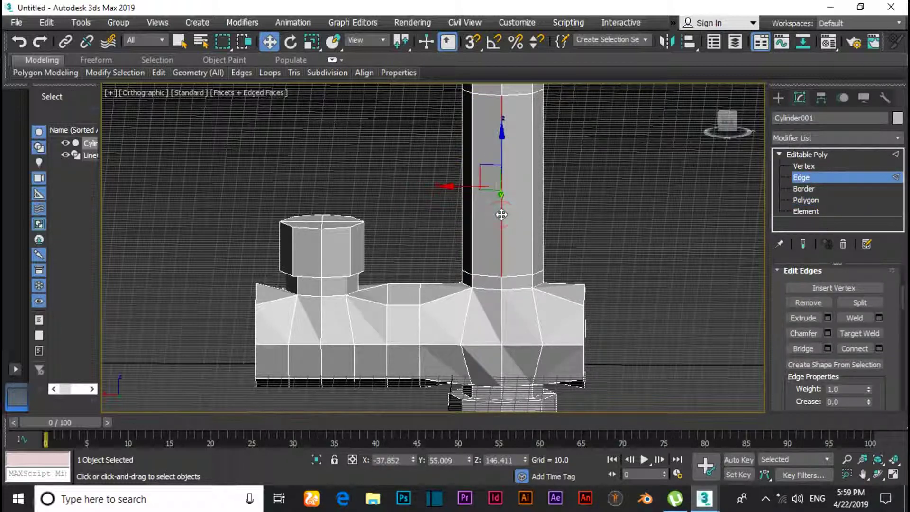
# - Extend the edge selection to the full ring of vertical edges around the spout's lowest long segment
pyautogui.hotkey('ctrl', 'r')
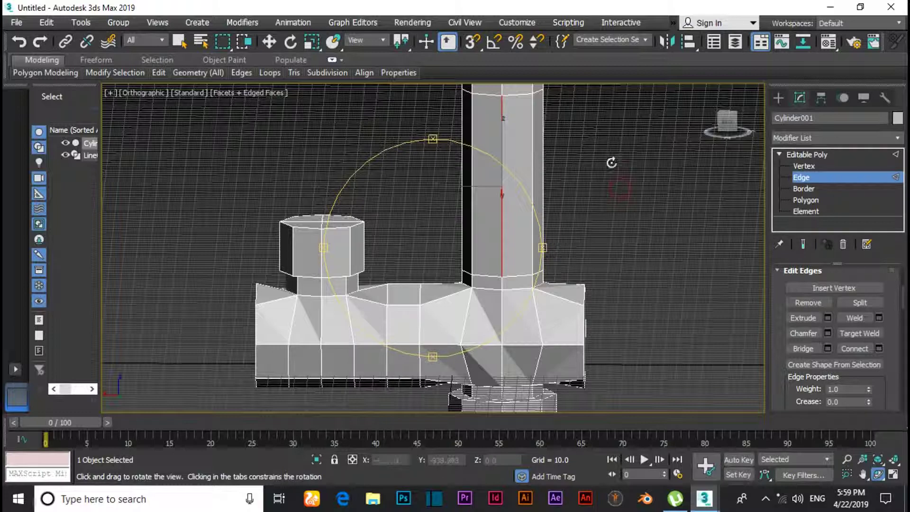
pyautogui.moveTo(723, 126); pyautogui.dragTo(731, 127)
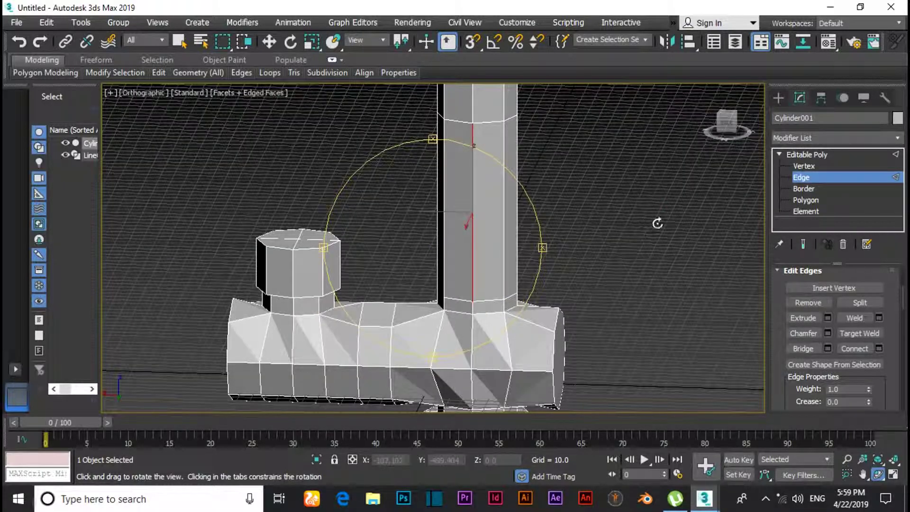
pyautogui.click(877, 474)
pyautogui.press('2')
pyautogui.press('w')
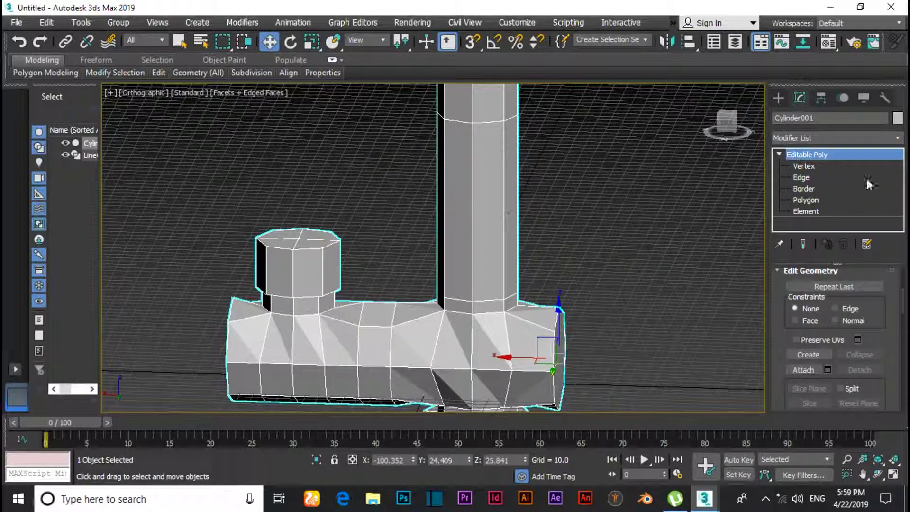
pyautogui.click(867, 178)
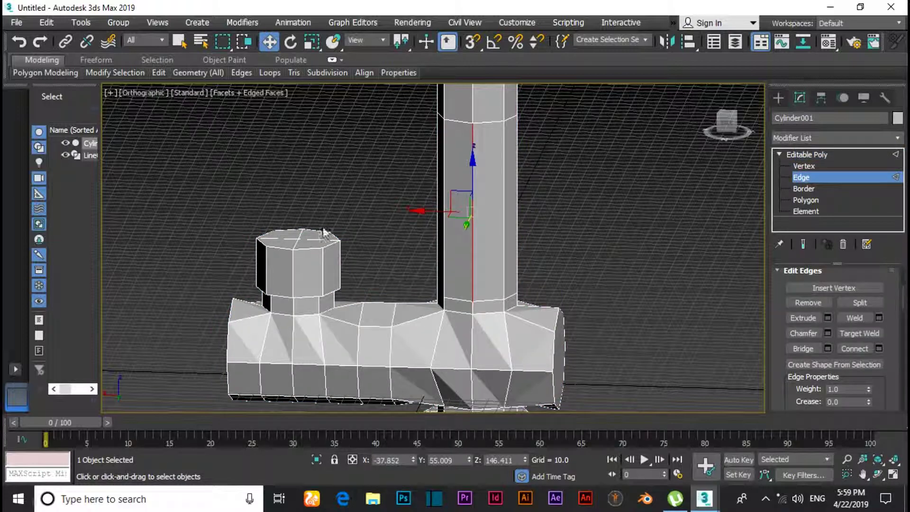
pyautogui.hotkey('alt', 'r')
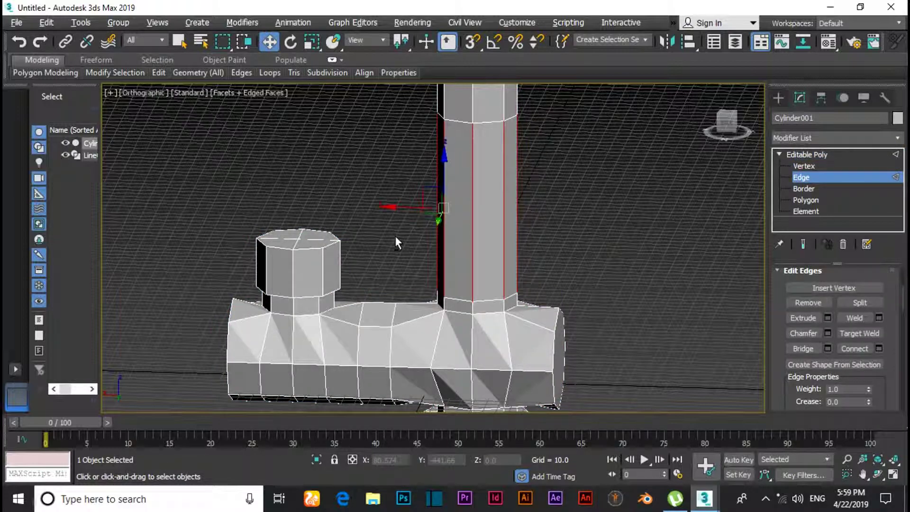
# - Connect the ringed vertical edges with 1 segment, pinch 0 and slide -22
pyautogui.rightClick(471, 195)
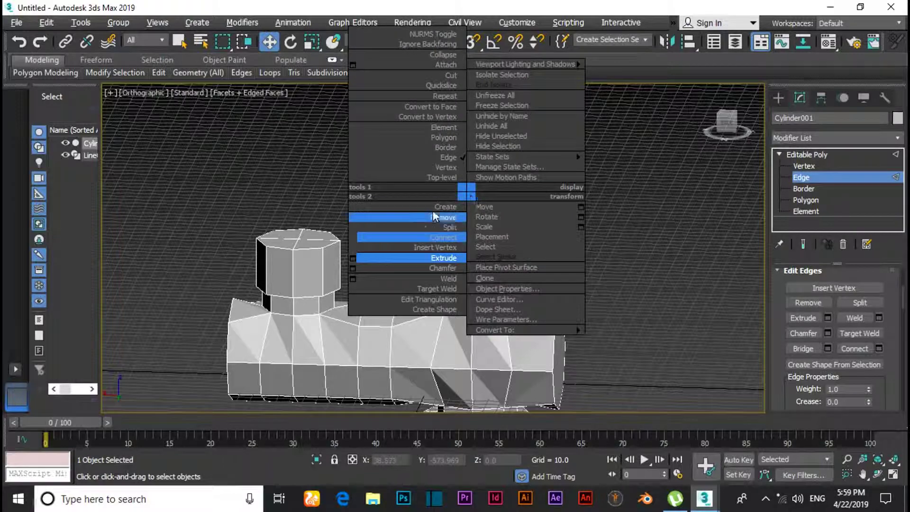
pyautogui.click(354, 239)
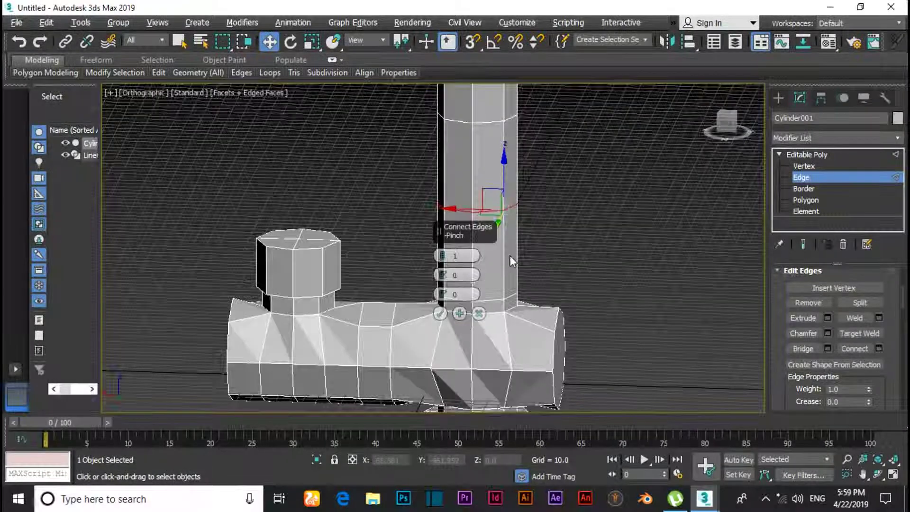
pyautogui.scroll(2, 576, 235)
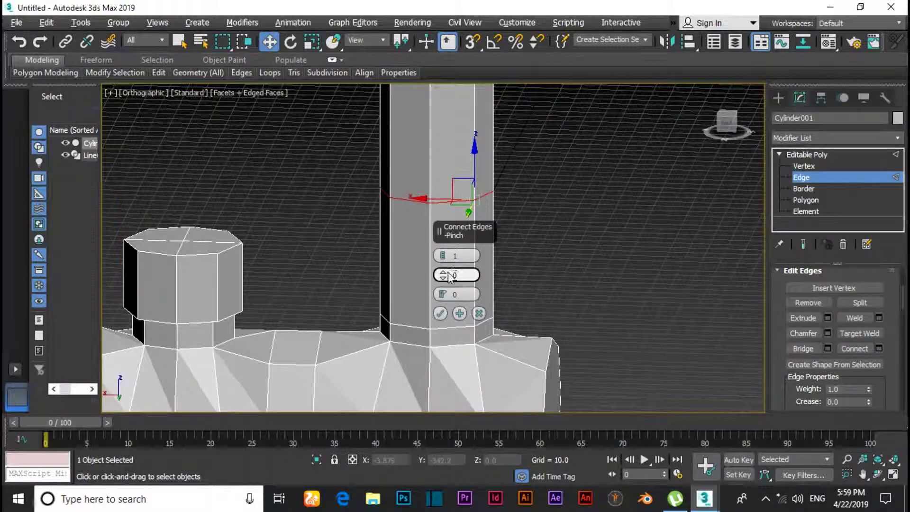
pyautogui.moveTo(445, 275); pyautogui.dragTo(437, 355)
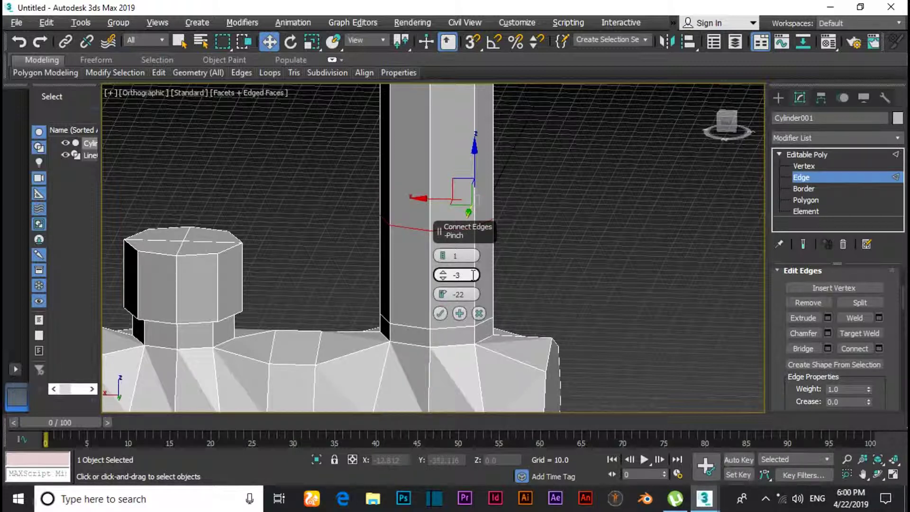
pyautogui.click(431, 275)
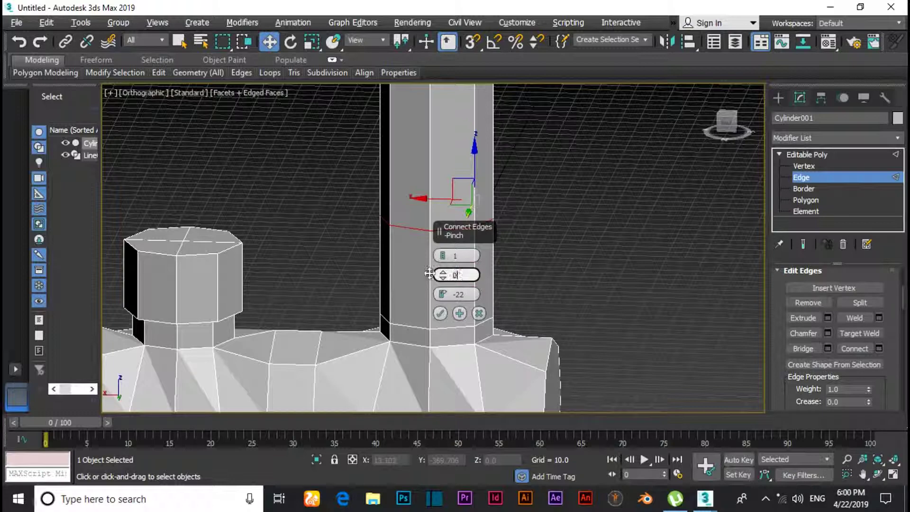
pyautogui.click(439, 313)
# - Extrude the new edge loop inward with height -4.699 and width 3.0 to cut a groove around the spout, and clear the selection
pyautogui.rightClick(460, 231)
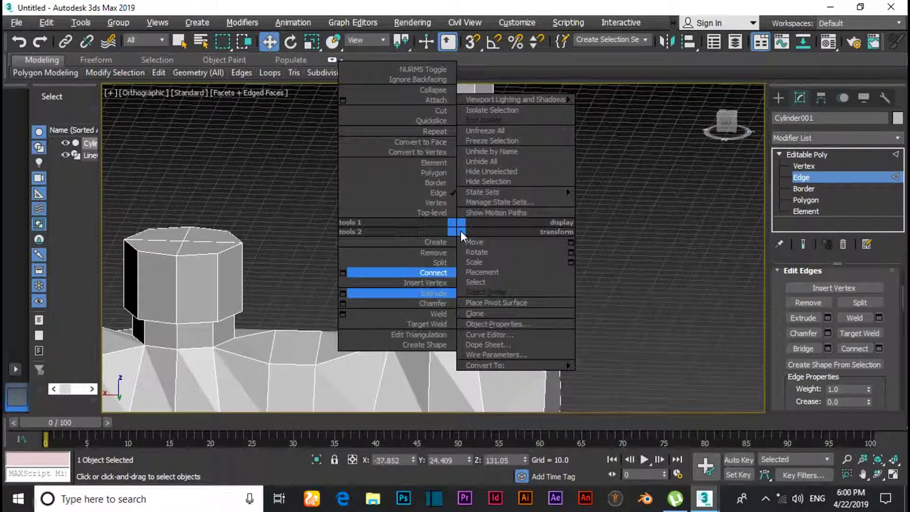
pyautogui.click(345, 293)
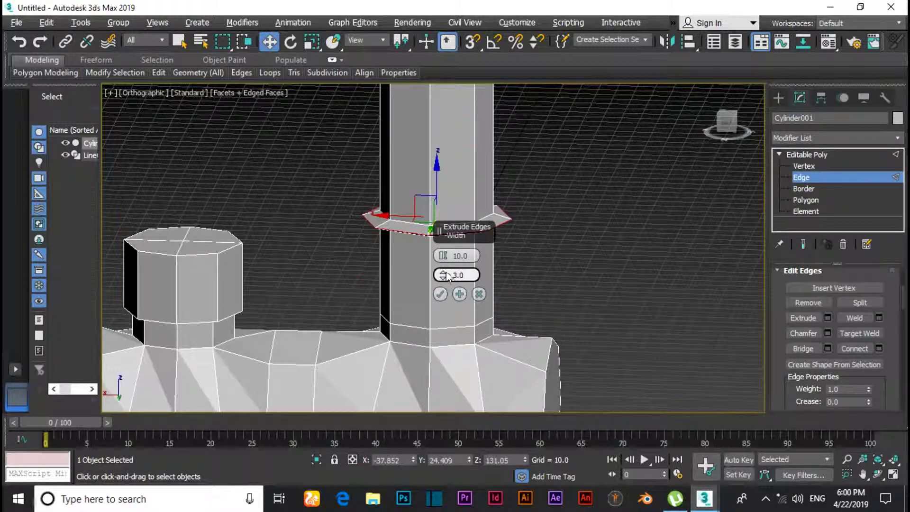
pyautogui.moveTo(446, 271)
pyautogui.mouseDown()
pyautogui.moveTo(447, 255)
pyautogui.moveTo(443, 283)
pyautogui.mouseUp()
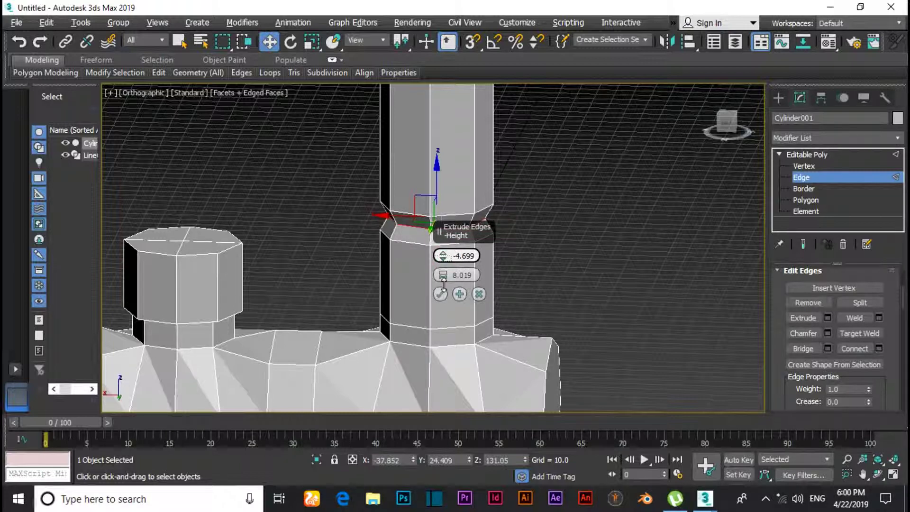
pyautogui.moveTo(444, 282); pyautogui.dragTo(443, 283)
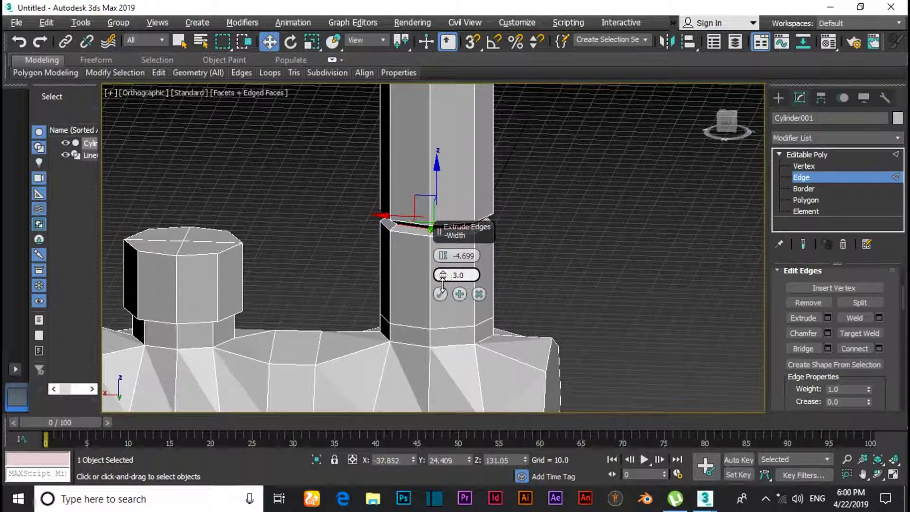
pyautogui.click(440, 294)
pyautogui.click(556, 250)
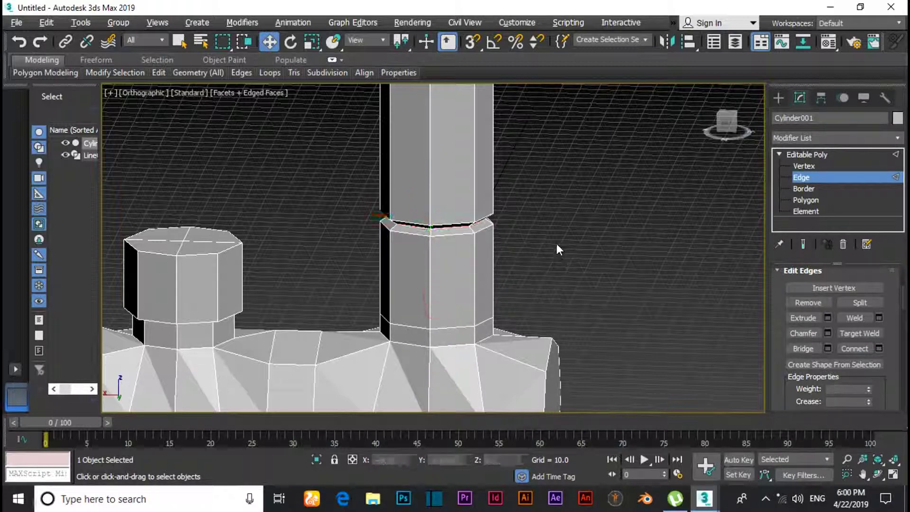
pyautogui.scroll(-5, 562, 235)
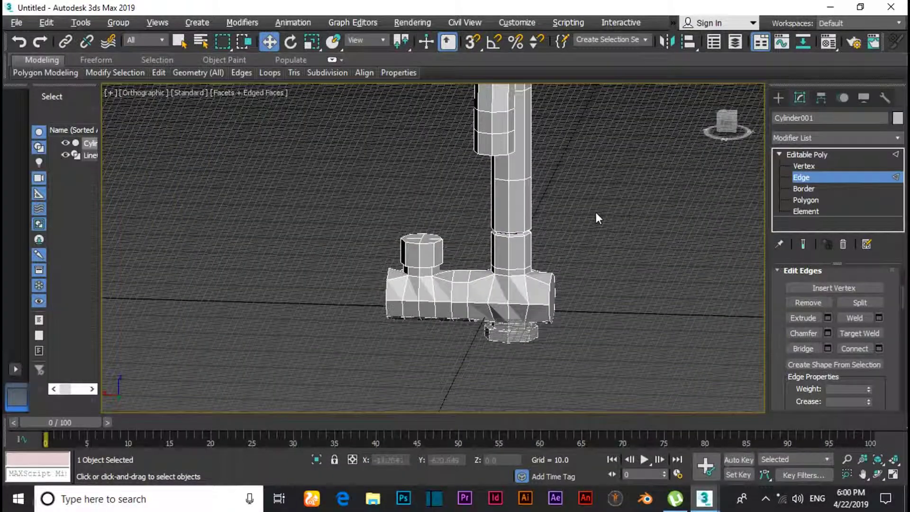
# - Extrude the edge loop just above the spout's downturned outlet end with height -4.699 and width 3.0 to cut a groove, and clear the selection
pyautogui.scroll(3, 531, 152)
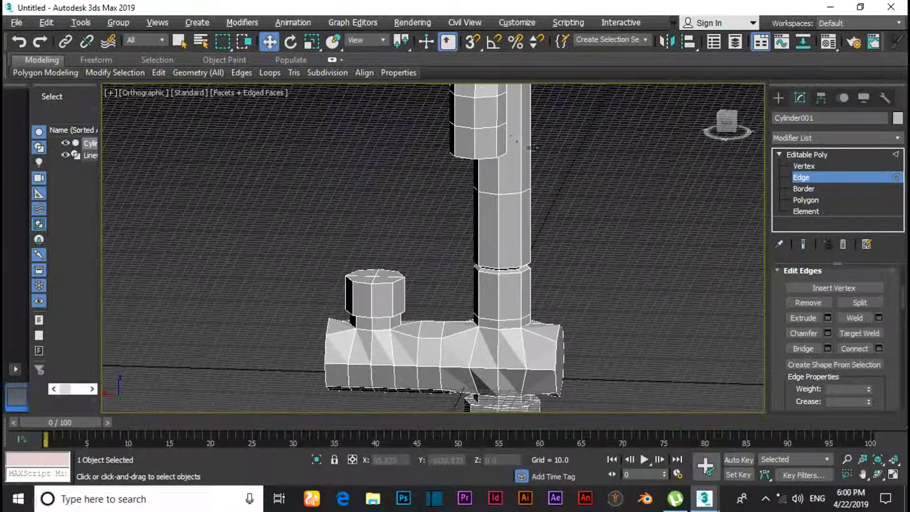
pyautogui.click(487, 128)
pyautogui.scroll(2, 615, 160)
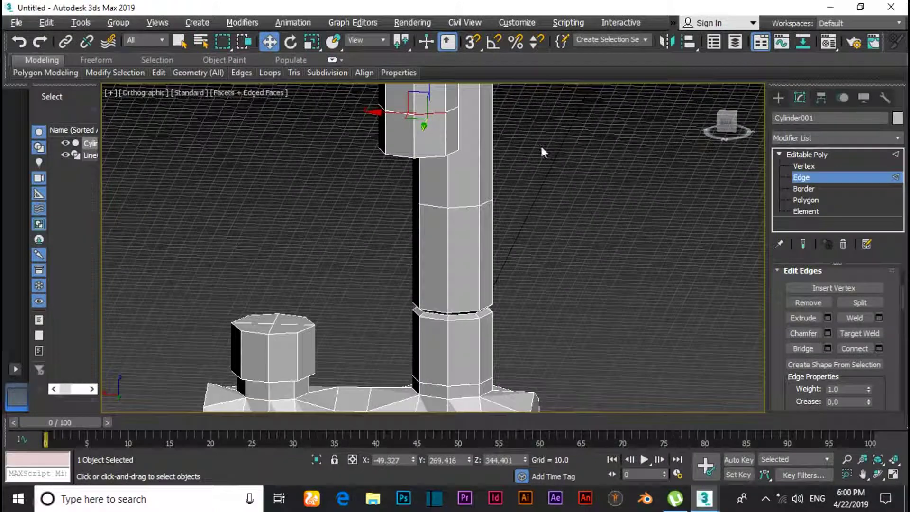
pyautogui.scroll(5, 540, 144)
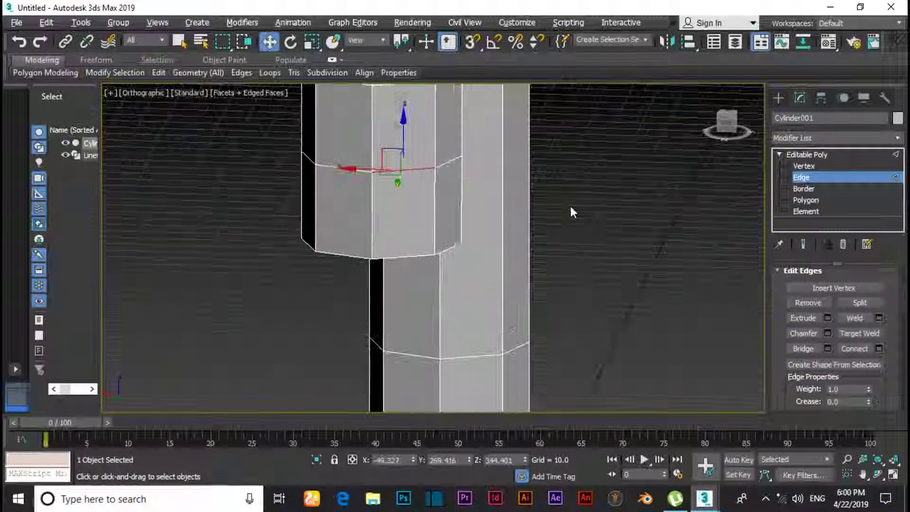
pyautogui.click(204, 250)
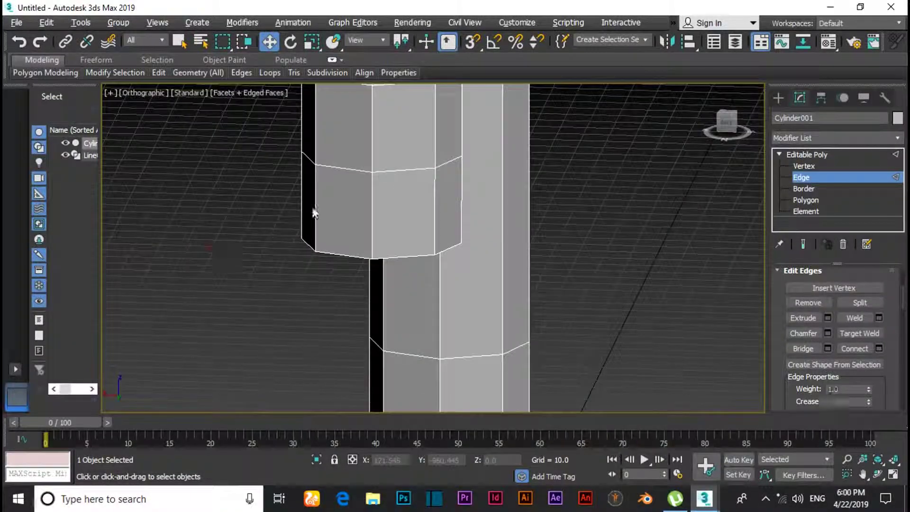
pyautogui.doubleClick(349, 170)
pyautogui.rightClick(350, 170)
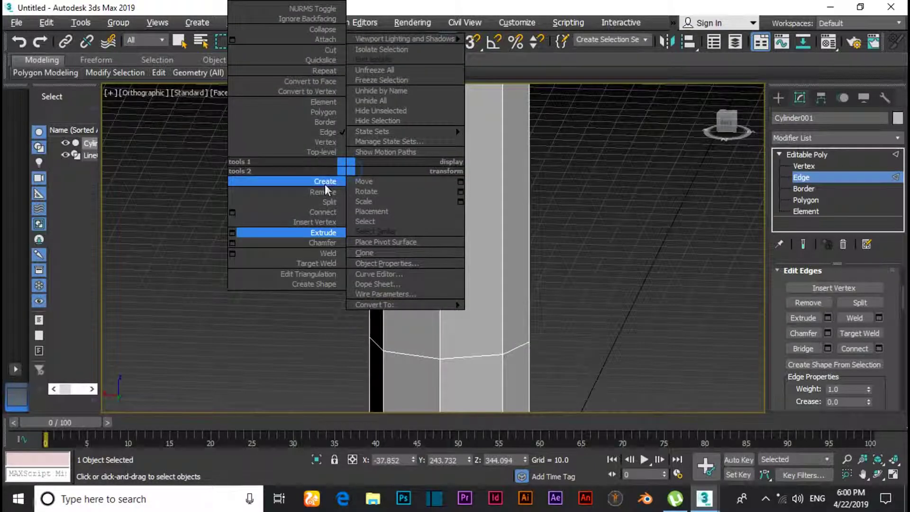
pyautogui.click(232, 233)
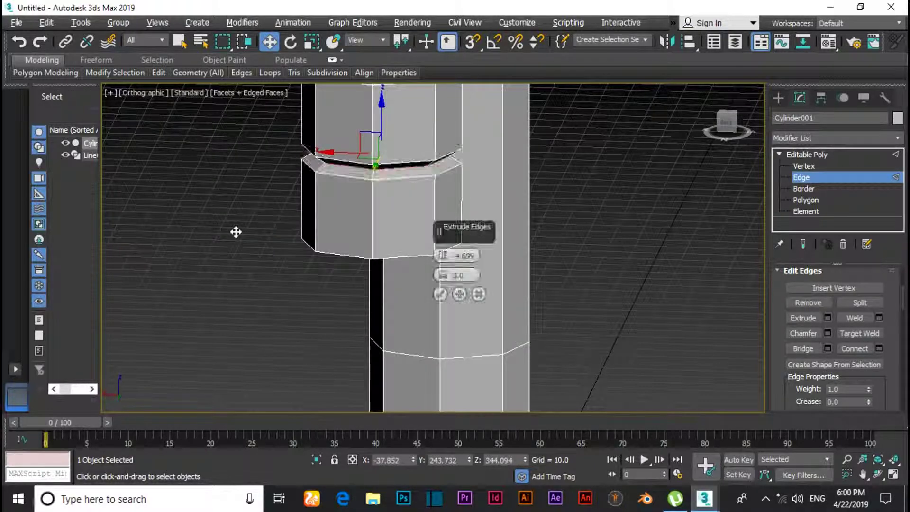
pyautogui.click(440, 294)
pyautogui.scroll(-5, 455, 303)
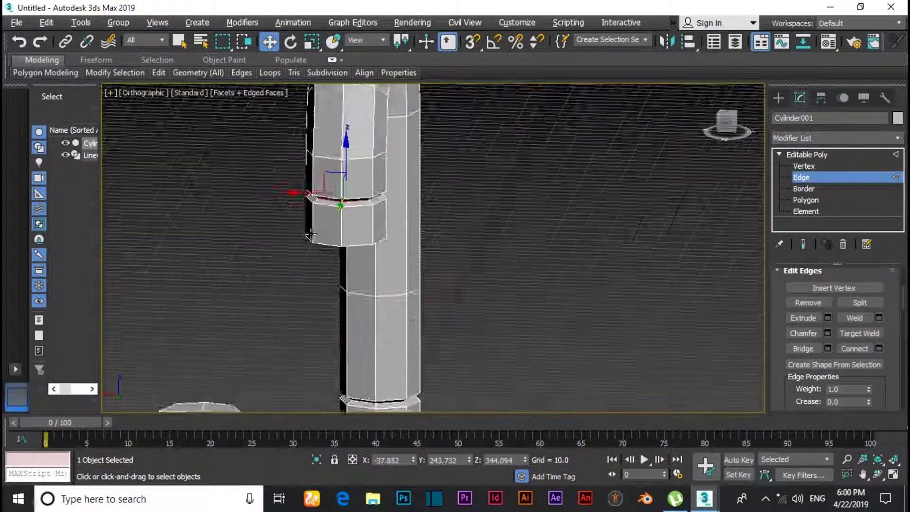
pyautogui.moveTo(458, 270); pyautogui.dragTo(638, 197, button='middle')
pyautogui.click(638, 189)
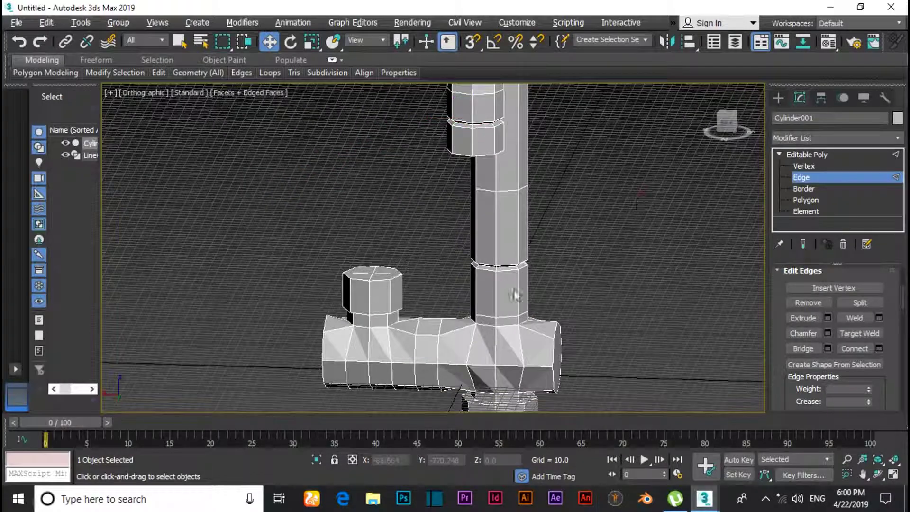
pyautogui.scroll(2, 479, 327)
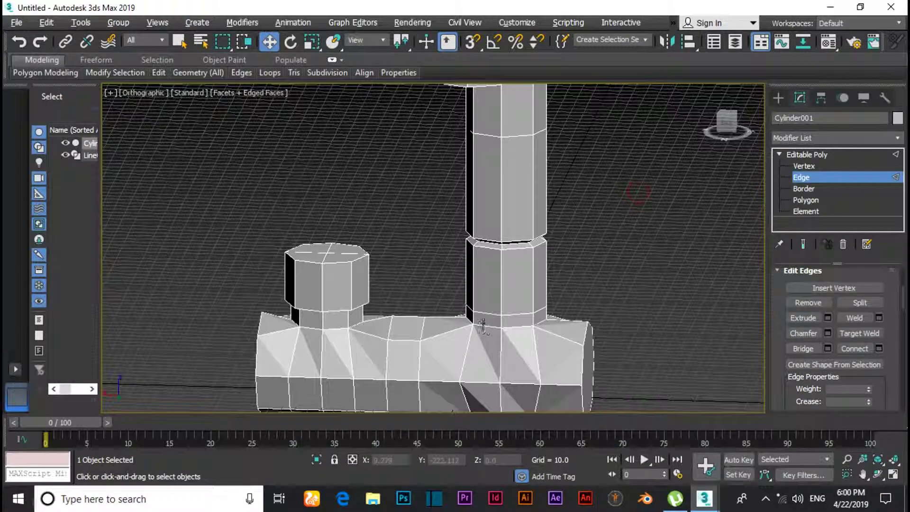
pyautogui.scroll(2, 388, 354)
pyautogui.click(388, 354)
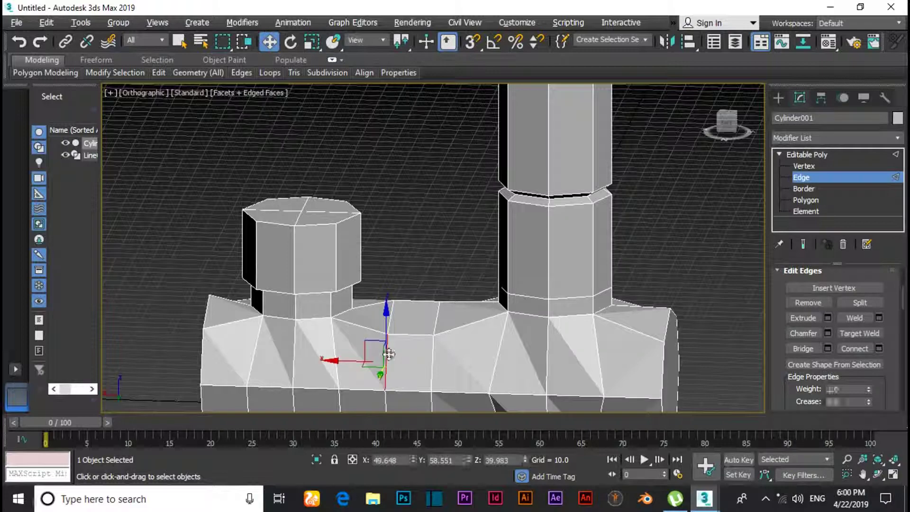
pyautogui.scroll(2, 407, 297)
pyautogui.scroll(2, 407, 298)
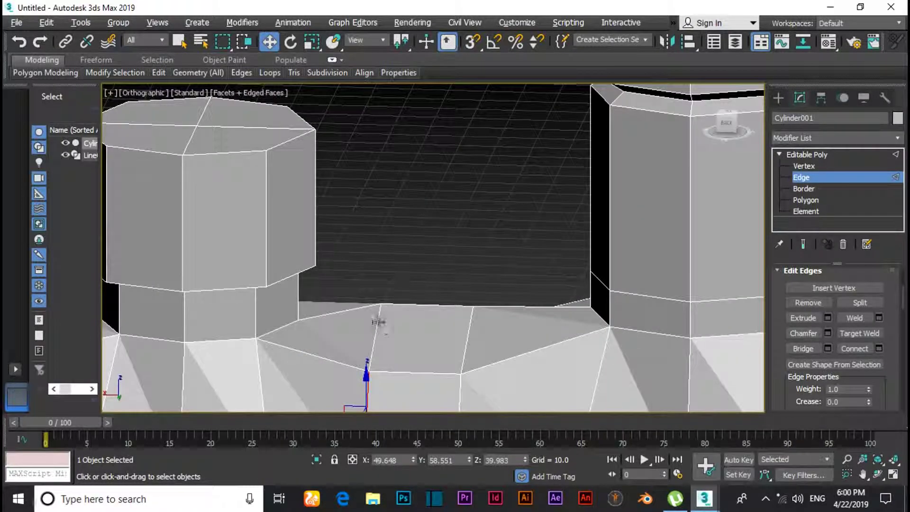
pyautogui.click(378, 321)
pyautogui.scroll(-1, 378, 322)
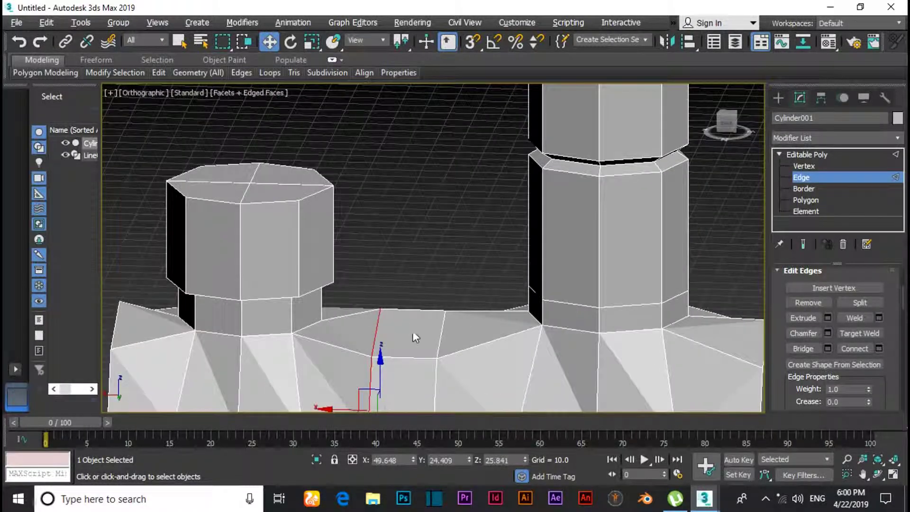
pyautogui.click(425, 281)
# - Ring-select the lengthwise edges of the narrow body section between handle and spout, and connect them with 1 segment, pinch 0 and slide 0
pyautogui.click(407, 357)
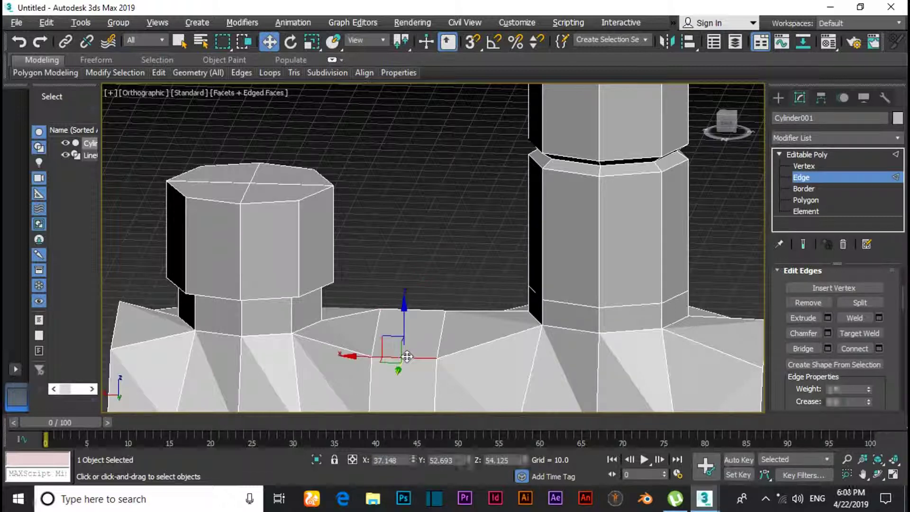
pyautogui.hotkey('alt', 'r')
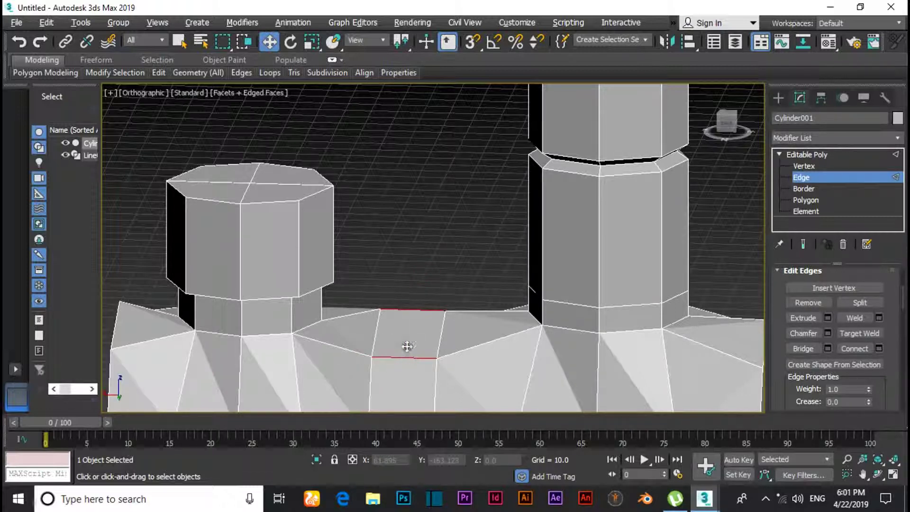
pyautogui.rightClick(406, 347)
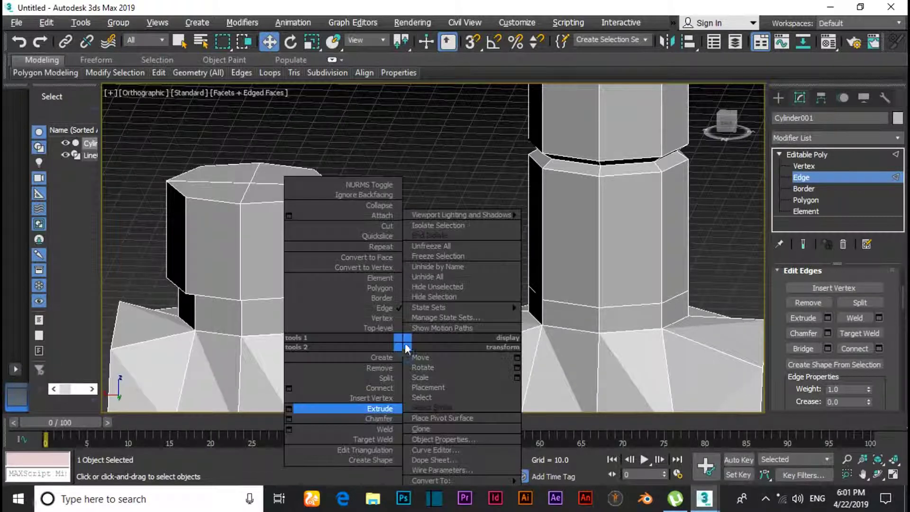
pyautogui.click(288, 388)
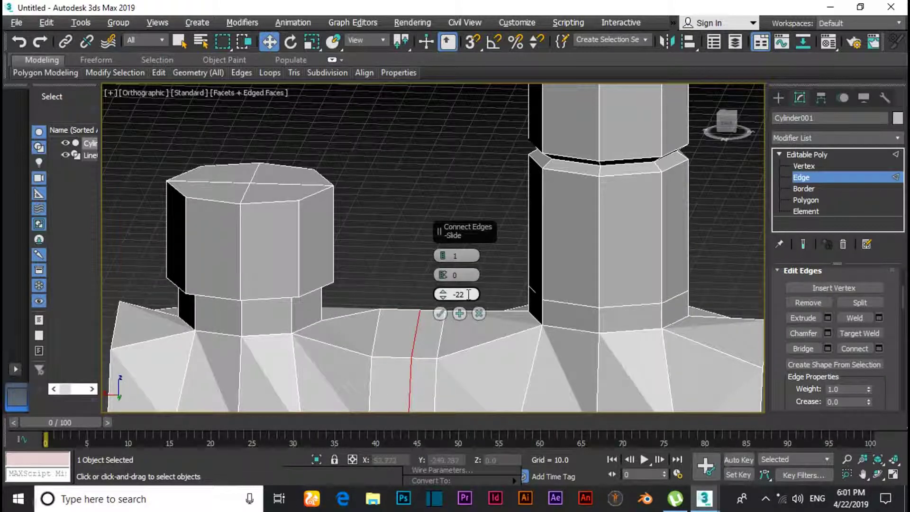
pyautogui.moveTo(440, 295); pyautogui.dragTo(440, 295)
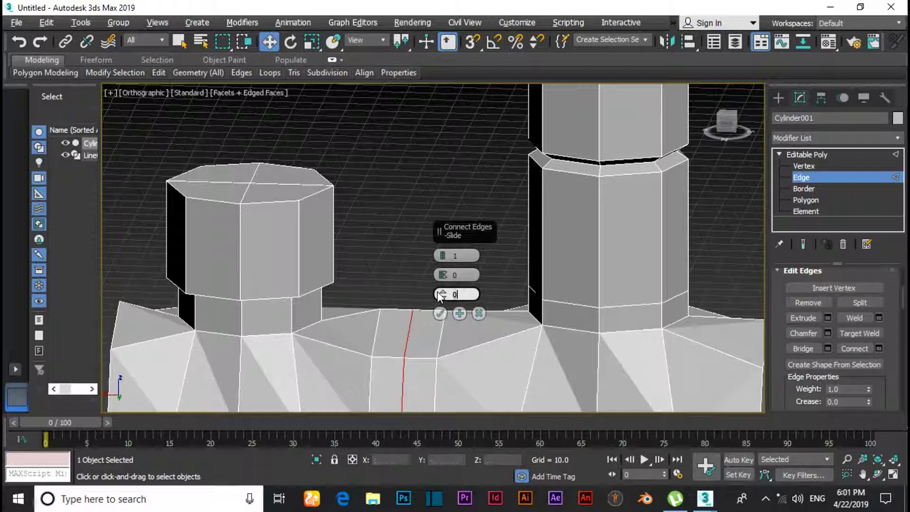
pyautogui.click(440, 314)
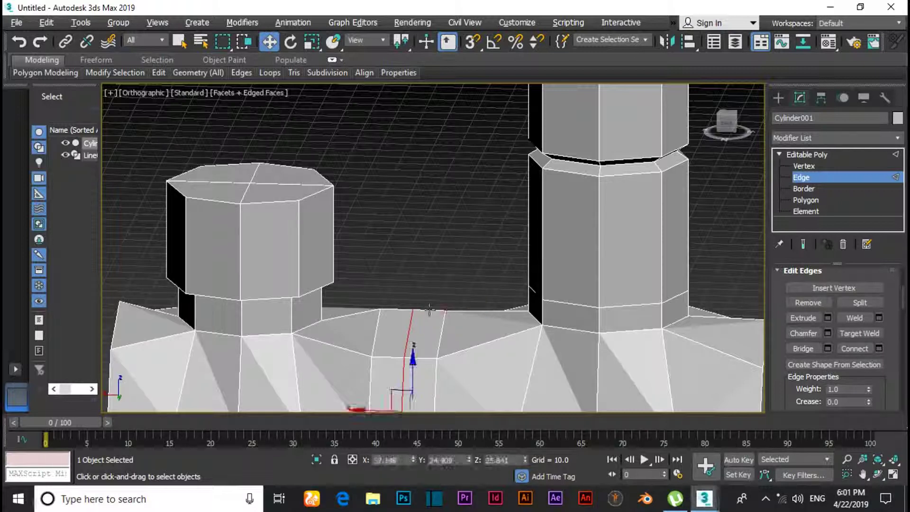
# - Extrude the new edge loop inward with the existing extrusion settings to cut a groove around the horizontal body, and clear the selection
pyautogui.rightClick(408, 334)
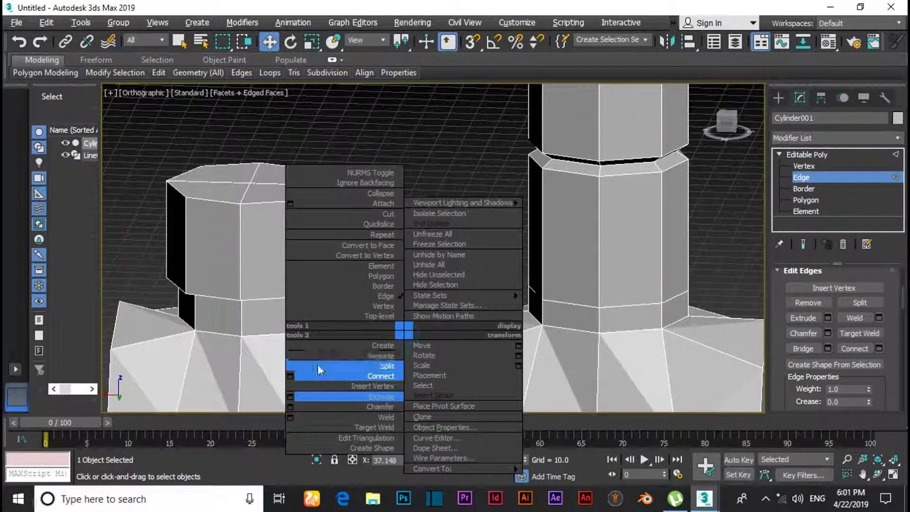
pyautogui.click(290, 397)
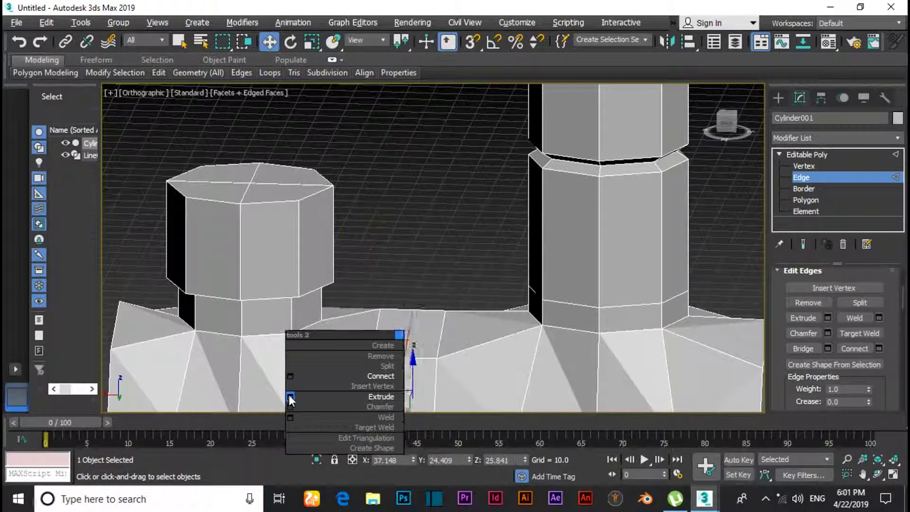
pyautogui.click(441, 293)
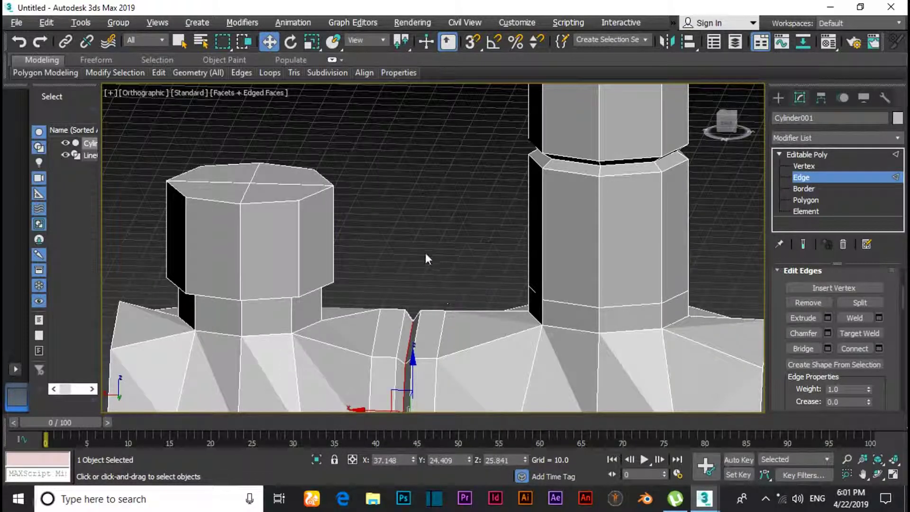
pyautogui.click(425, 251)
pyautogui.scroll(-3, 425, 250)
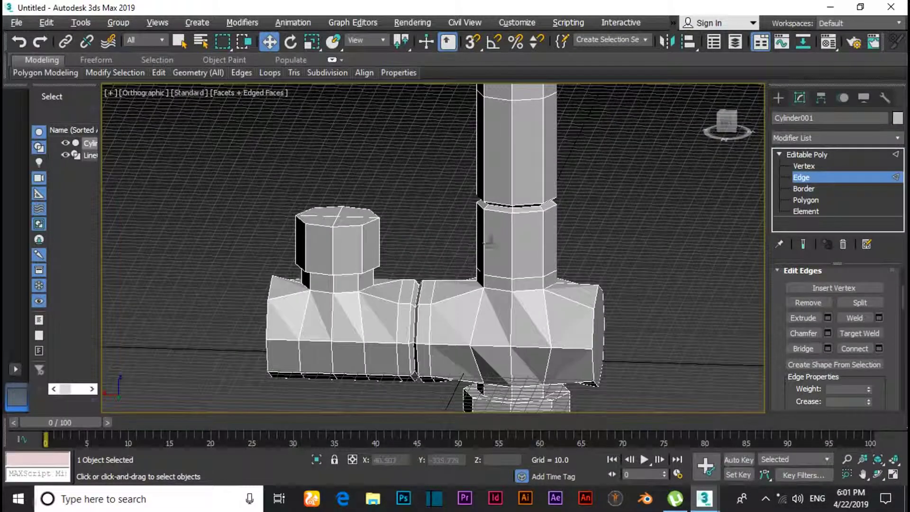
pyautogui.scroll(-2, 499, 238)
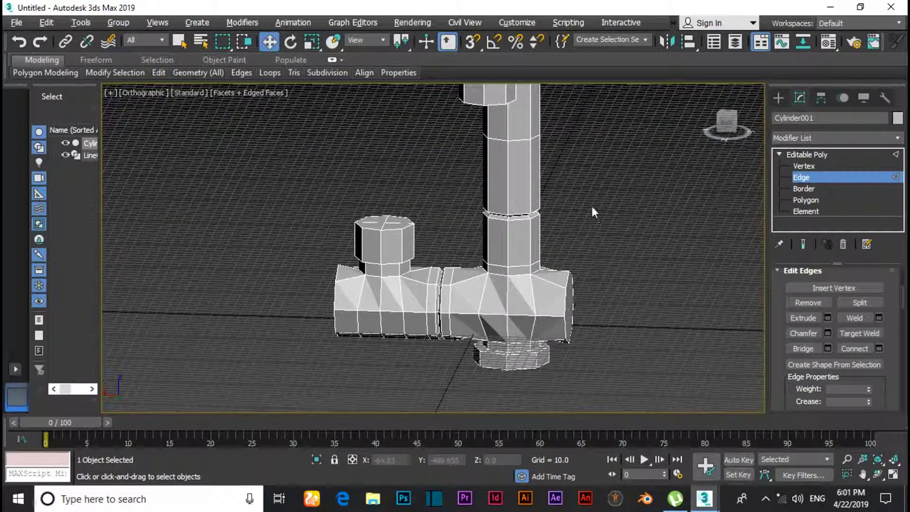
# - Ring-select the lengthwise edges of the body's end section beside the spout, and connect them with 3 segments, pinch 64 and slide 0
pyautogui.moveTo(591, 203)
pyautogui.keyDown('alt'); pyautogui.mouseDown(button='middle')
pyautogui.moveTo(542, 221)
pyautogui.moveTo(588, 207)
pyautogui.mouseUp(button='middle'); pyautogui.keyUp('alt')
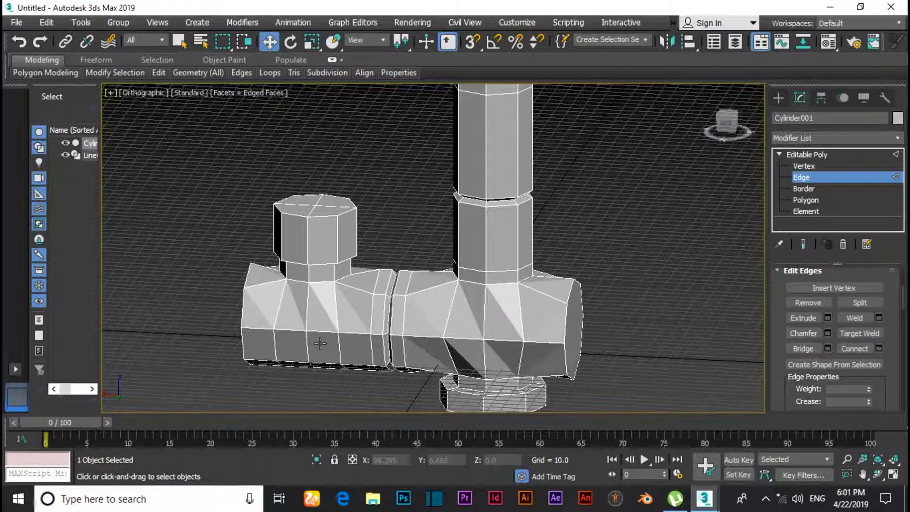
pyautogui.keyDown('alt'); pyautogui.moveTo(333, 316); pyautogui.dragTo(361, 319, button='middle'); pyautogui.keyUp('alt')
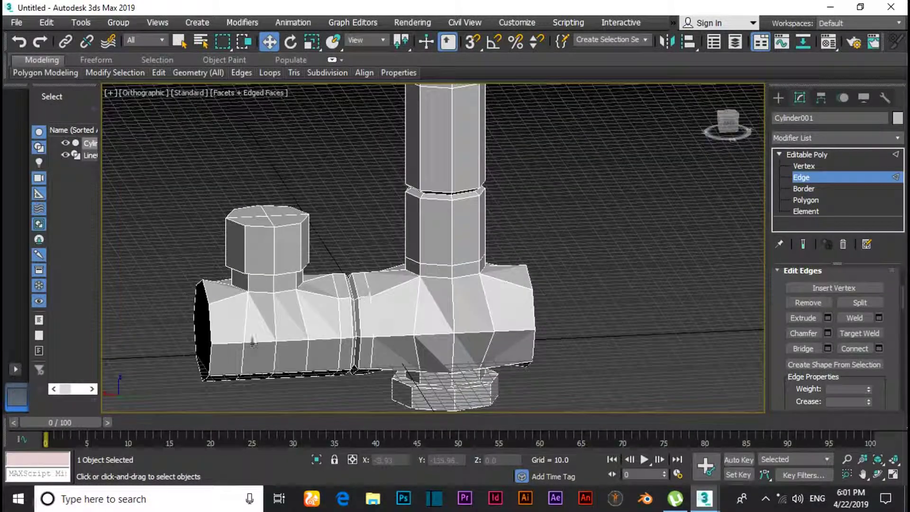
pyautogui.keyDown('alt'); pyautogui.moveTo(300, 349); pyautogui.dragTo(310, 326, button='middle'); pyautogui.keyUp('alt')
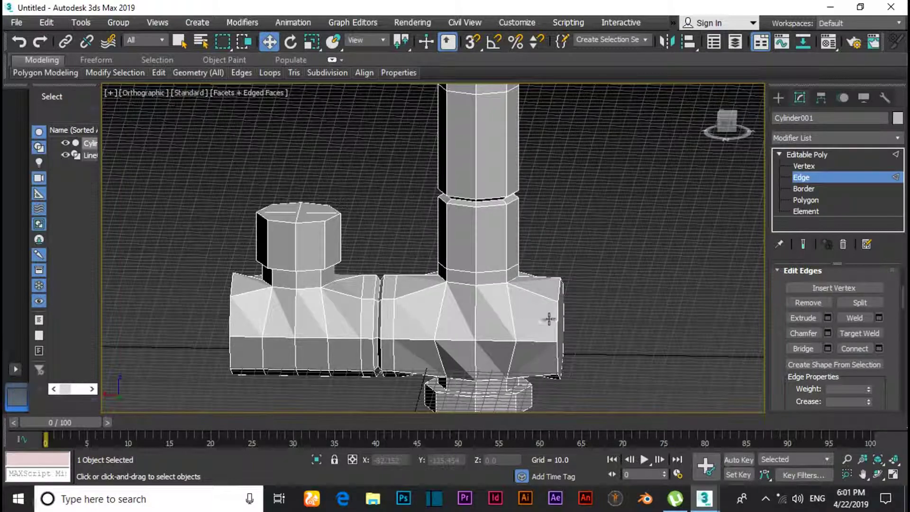
pyautogui.click(542, 338)
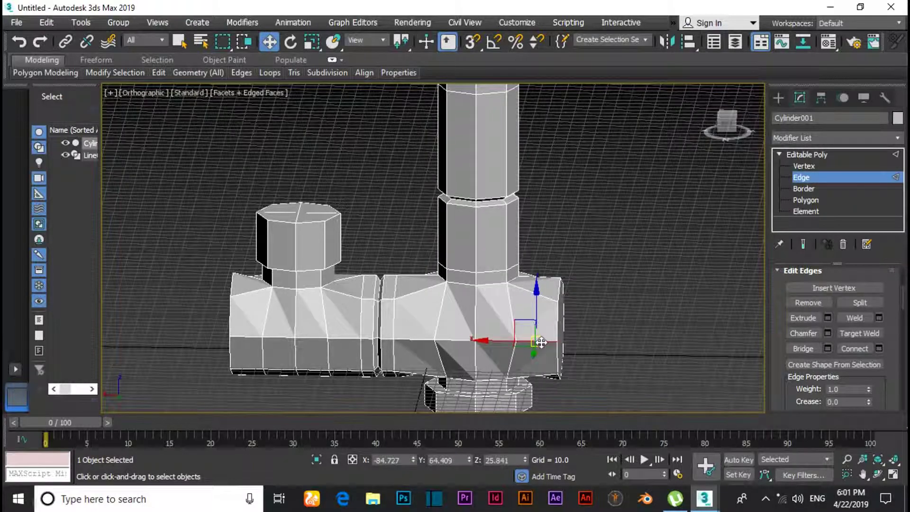
pyautogui.scroll(2, 587, 336)
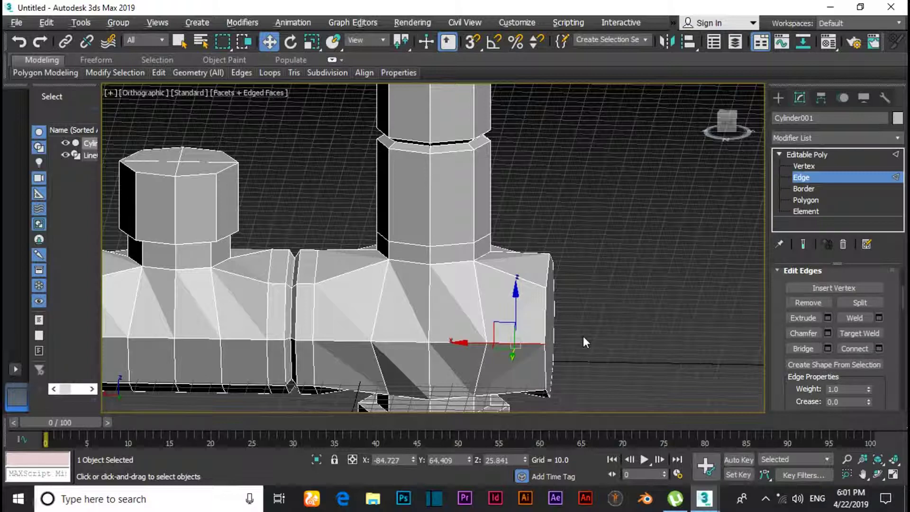
pyautogui.hotkey('alt', 'r')
pyautogui.rightClick(524, 280)
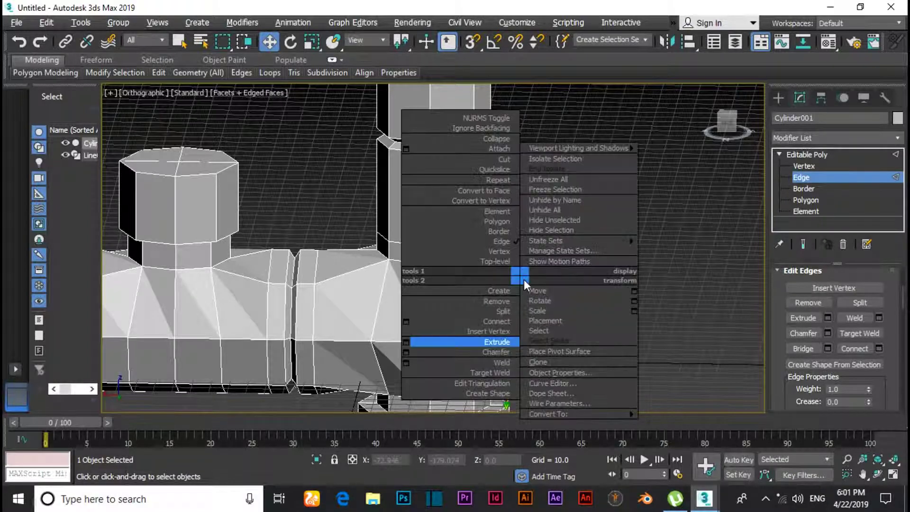
pyautogui.click(406, 322)
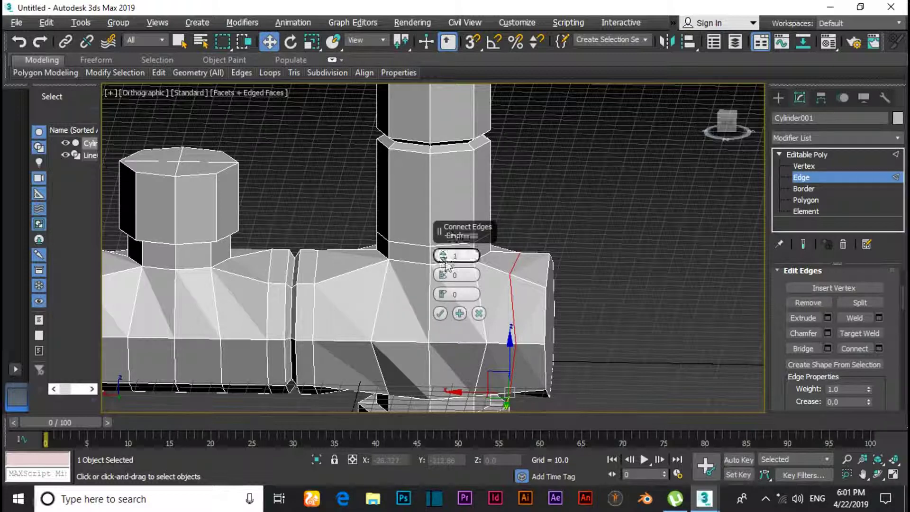
pyautogui.moveTo(444, 259); pyautogui.dragTo(444, 252)
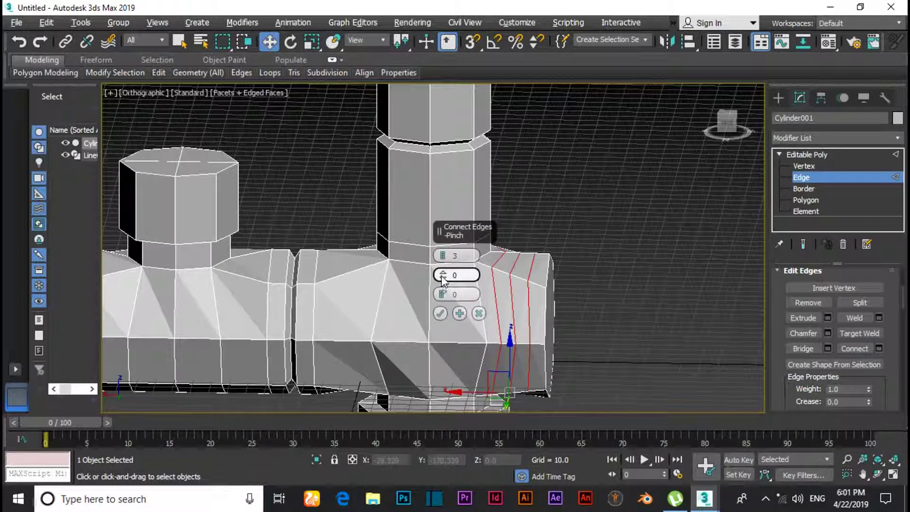
pyautogui.moveTo(443, 289); pyautogui.dragTo(441, 284)
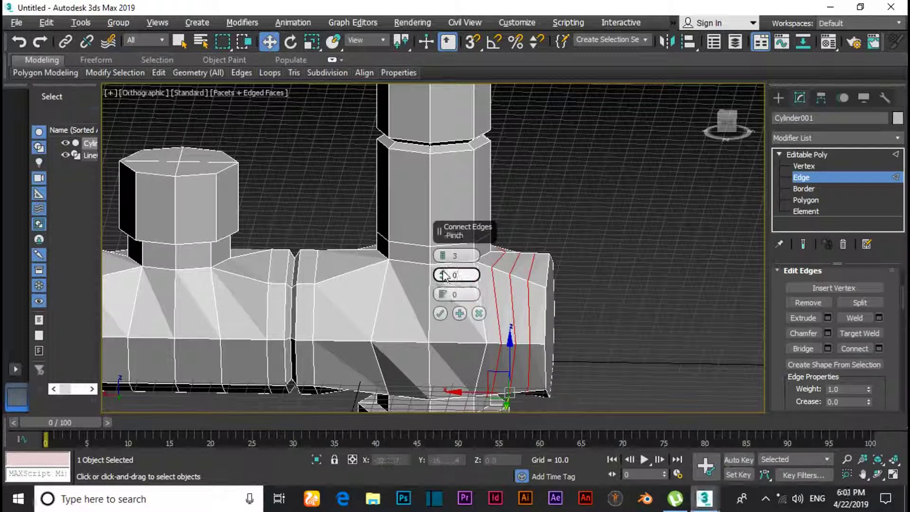
pyautogui.moveTo(443, 275); pyautogui.dragTo(417, 104)
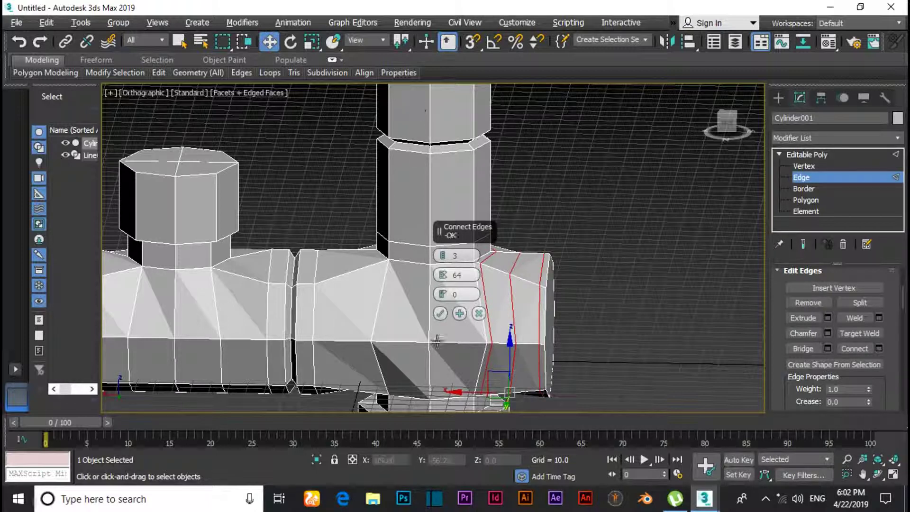
pyautogui.click(440, 315)
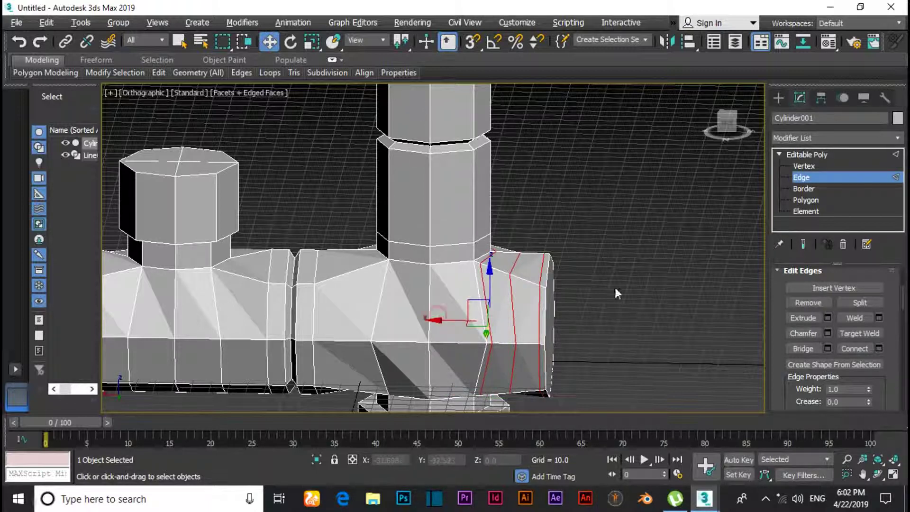
pyautogui.moveTo(272, 283); pyautogui.dragTo(388, 259, button='middle')
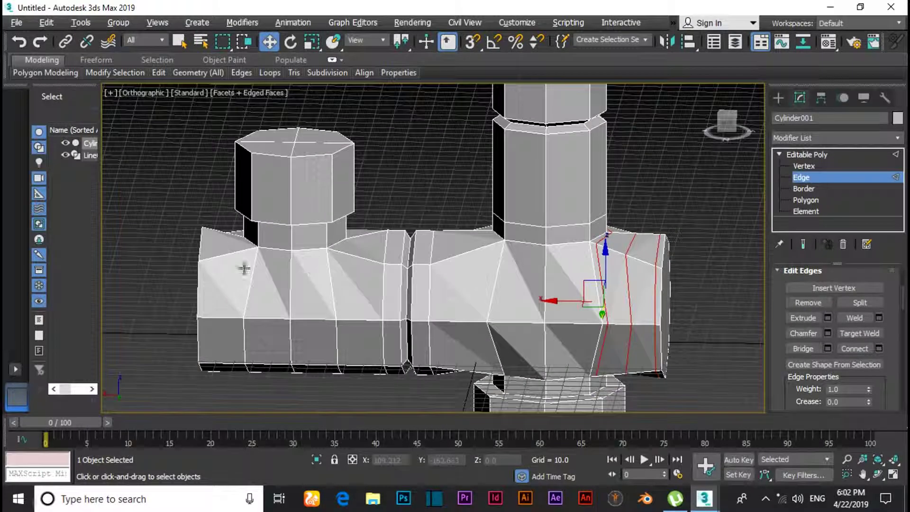
# - Ring-select the lengthwise edges of the body's end section beside the handle, connect them with 3 segments, pinch 64 and slide 0, and clear the selection
pyautogui.click(216, 255)
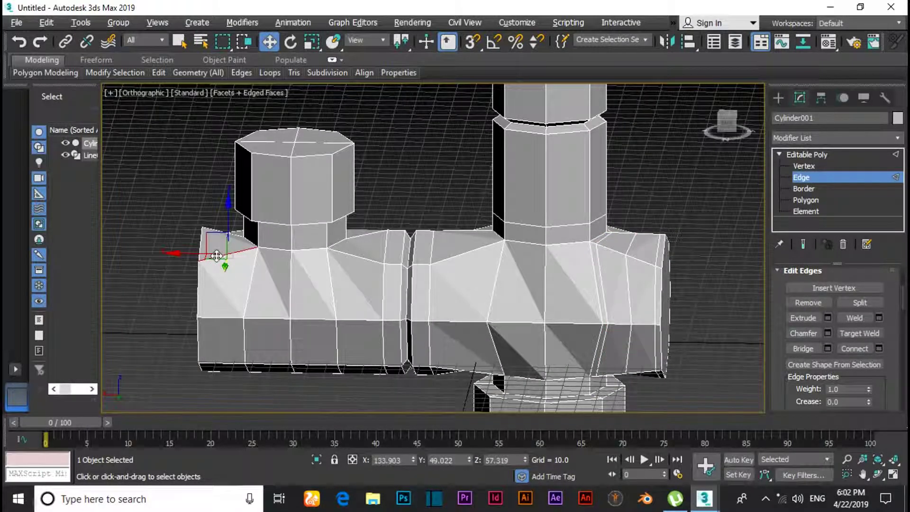
pyautogui.hotkey('alt', 'r')
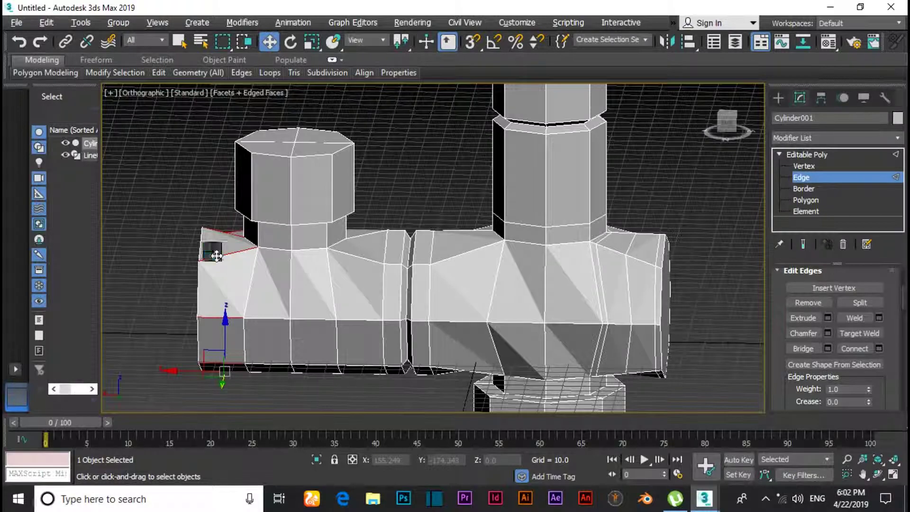
pyautogui.rightClick(212, 251)
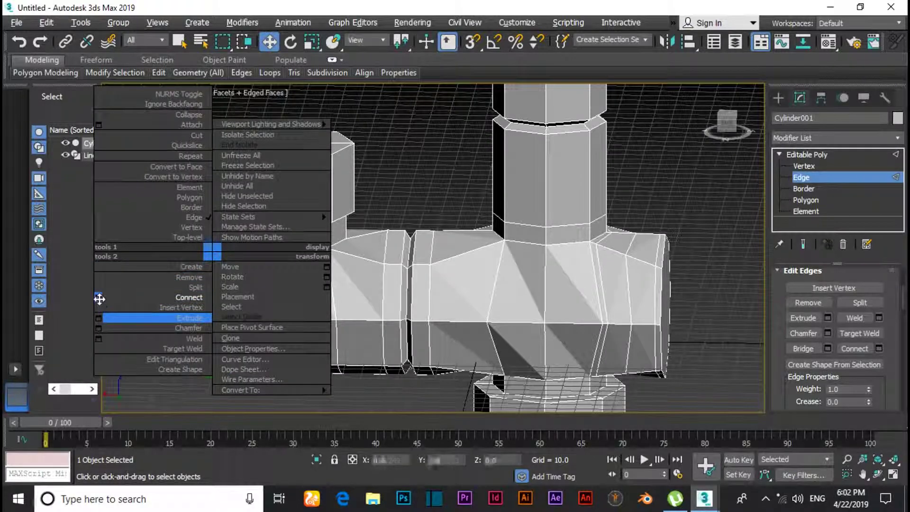
pyautogui.click(98, 297)
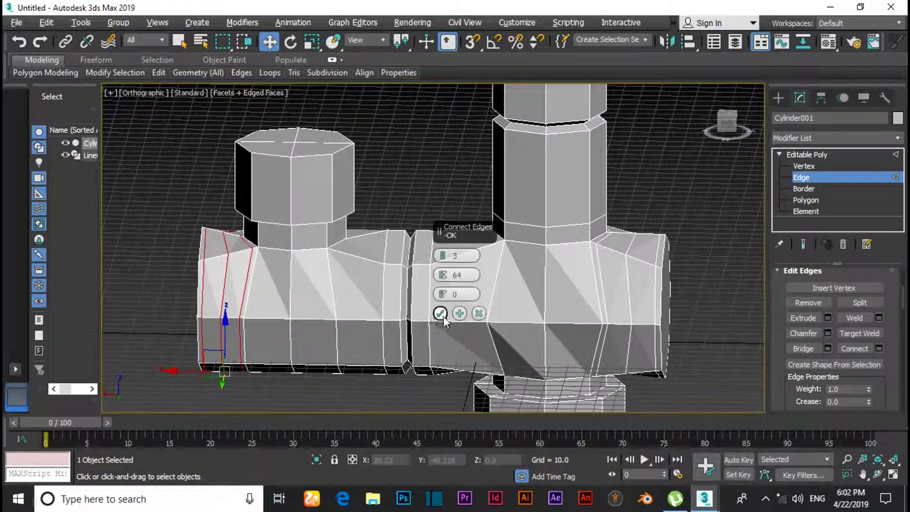
pyautogui.click(441, 314)
pyautogui.click(676, 205)
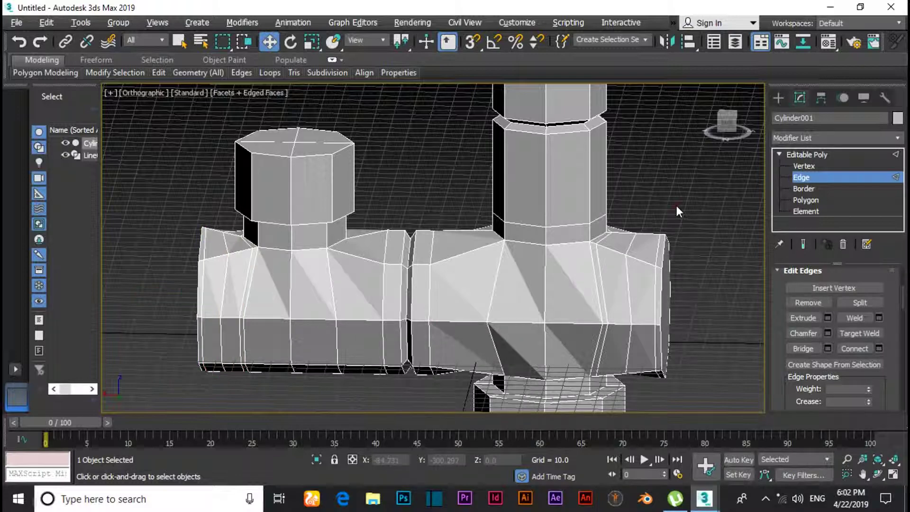
# - Connect the ring of short vertical edges at the spout's base with 3 segments, pinch about 25 and slide 0, and clear the selection
pyautogui.scroll(2, 510, 261)
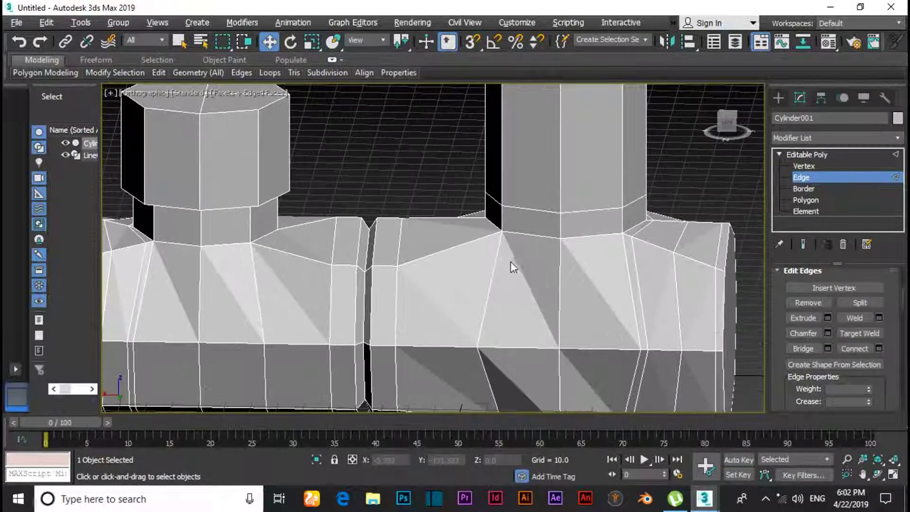
pyautogui.click(560, 228)
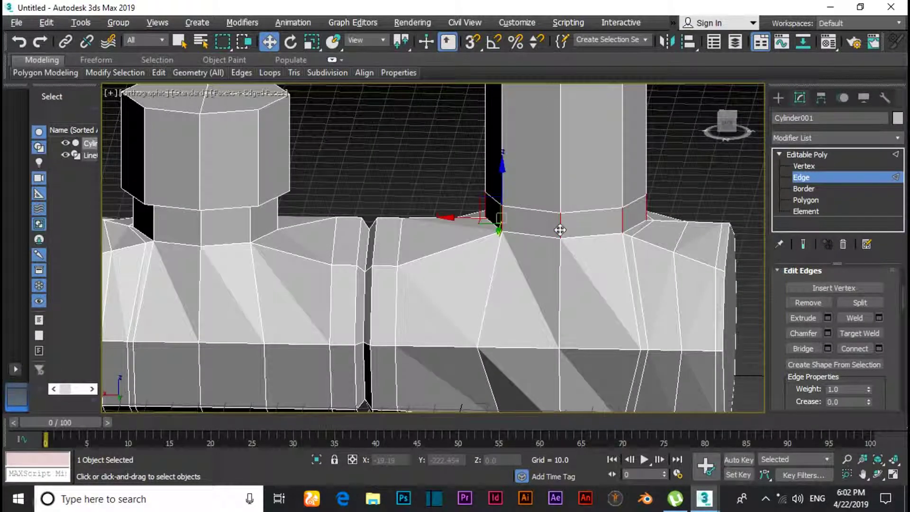
pyautogui.rightClick(559, 229)
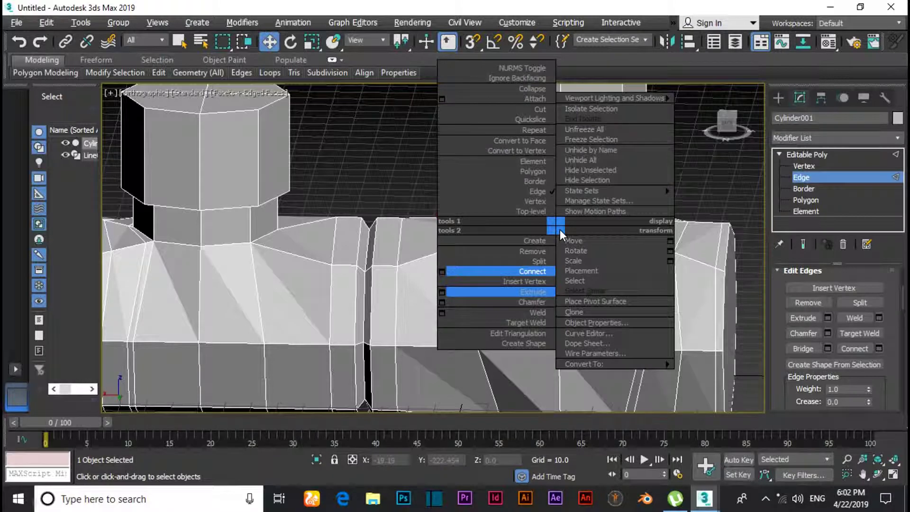
pyautogui.click(440, 271)
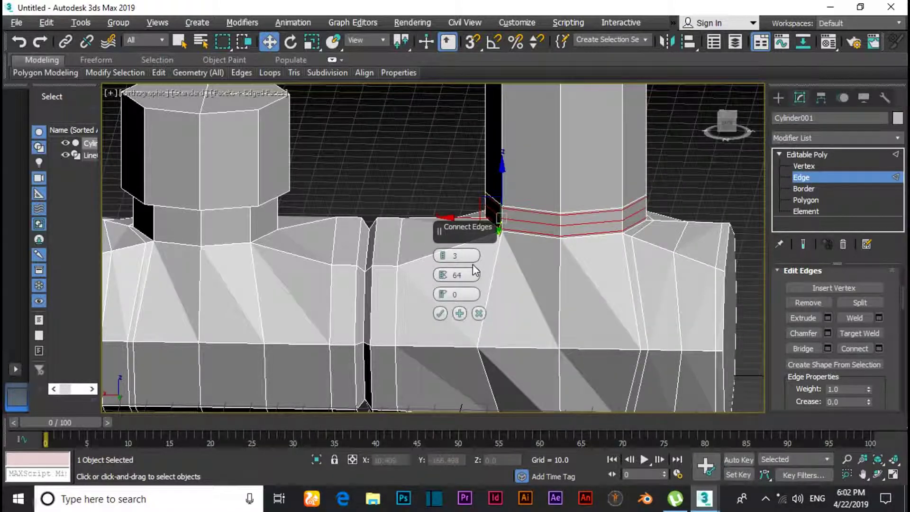
pyautogui.click(444, 279)
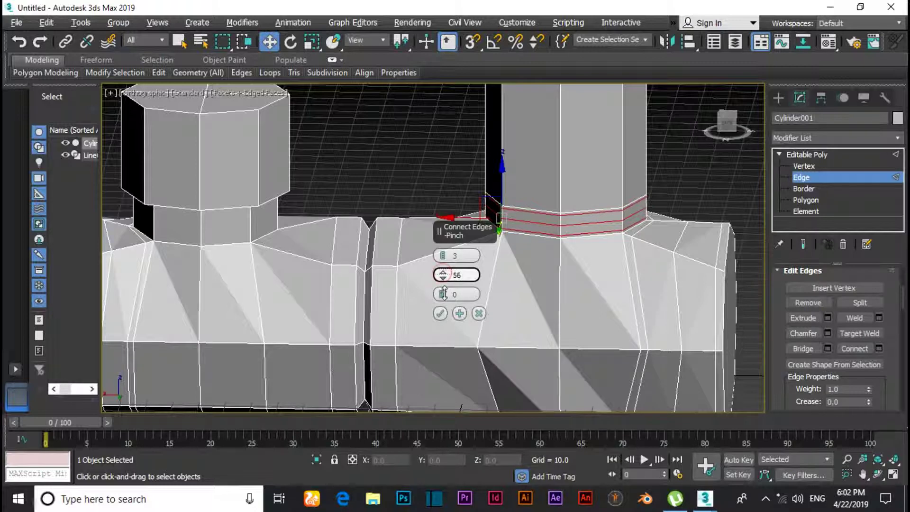
pyautogui.moveTo(444, 304); pyautogui.dragTo(440, 376)
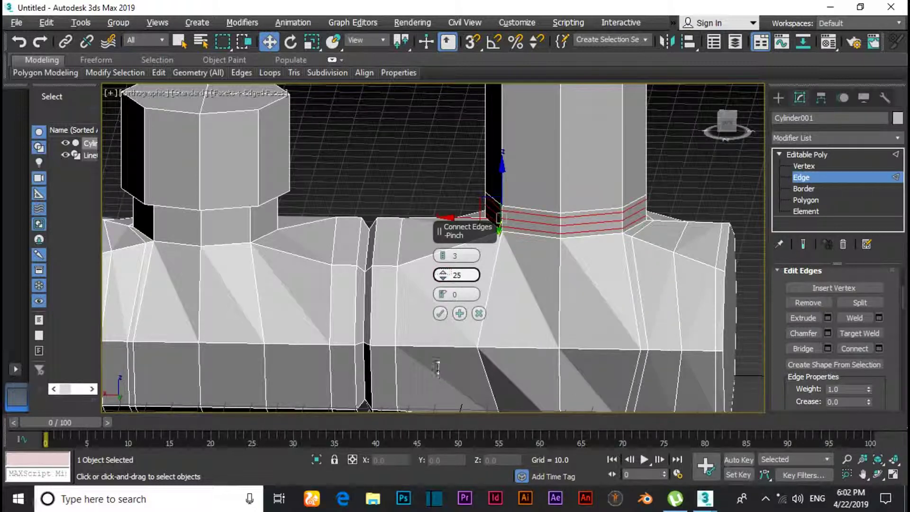
pyautogui.click(440, 314)
pyautogui.click(432, 185)
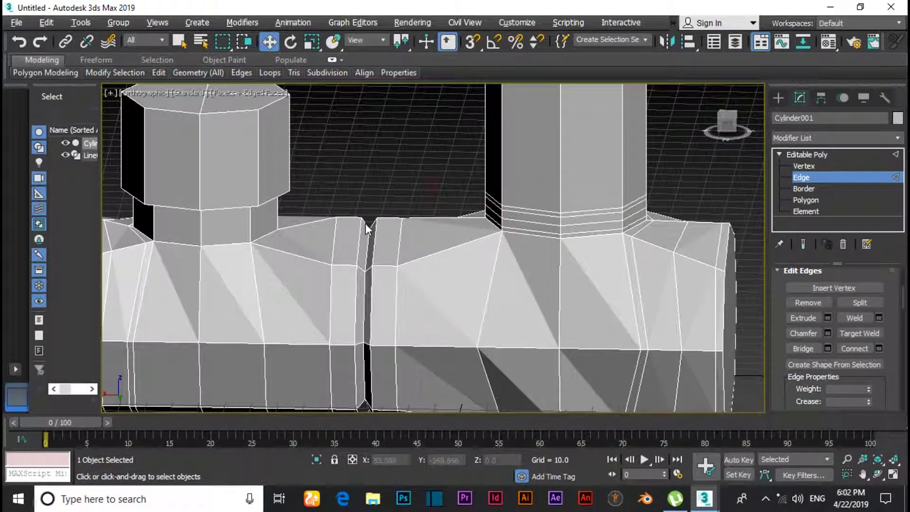
# - Ring-select the lengthwise body edges between the handle neck and the groove, and connect them with 3 segments, pinch 55 and slide 0
pyautogui.scroll(-3, 284, 261)
pyautogui.scroll(2, 295, 277)
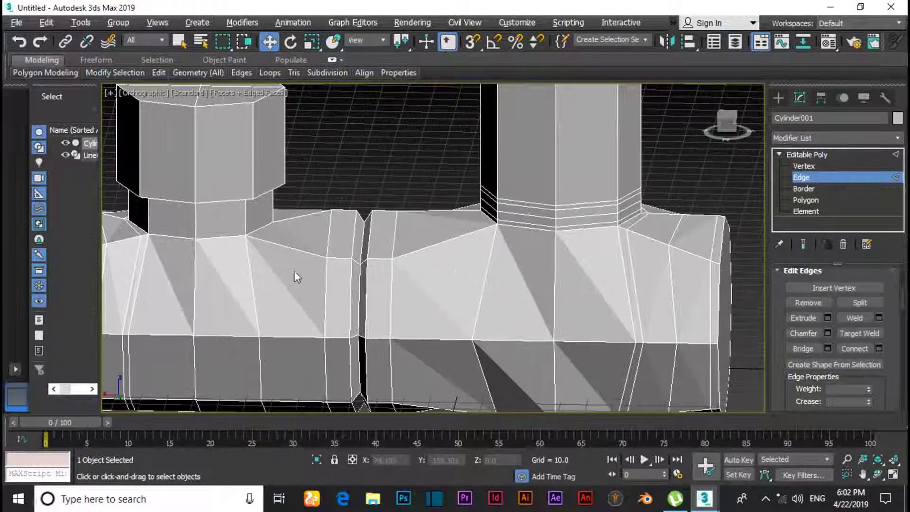
pyautogui.click(305, 248)
pyautogui.hotkey('alt', 'r')
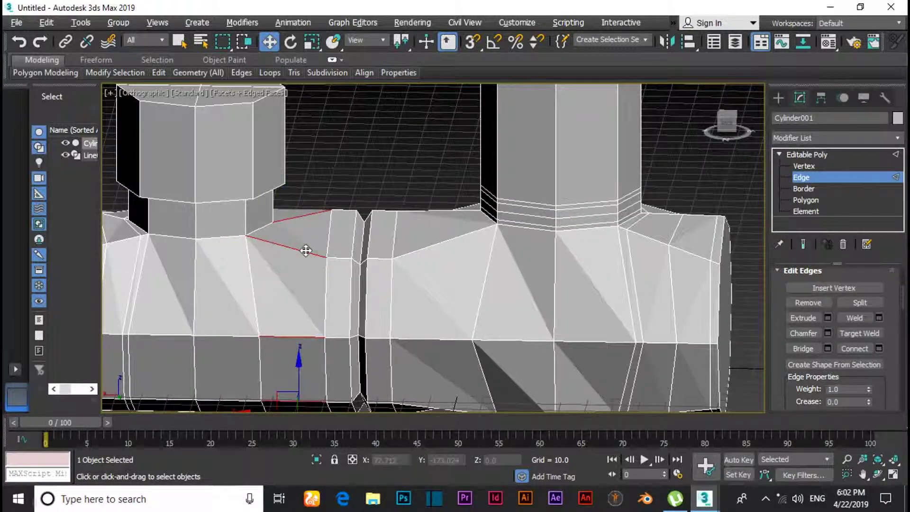
pyautogui.rightClick(306, 251)
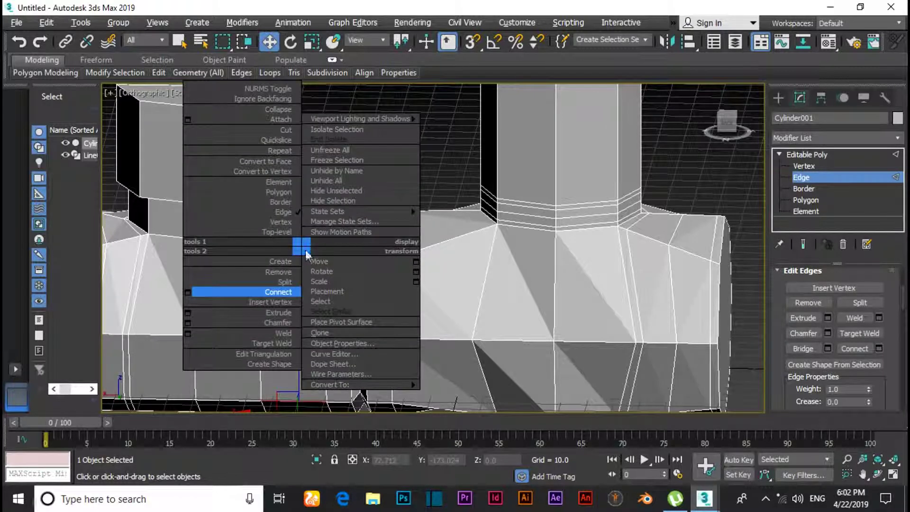
pyautogui.click(192, 290)
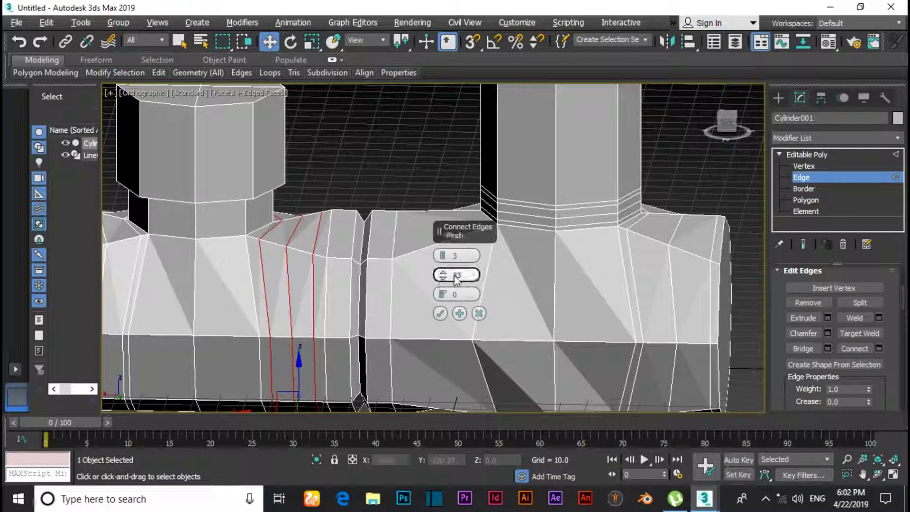
pyautogui.moveTo(443, 275); pyautogui.dragTo(444, 213)
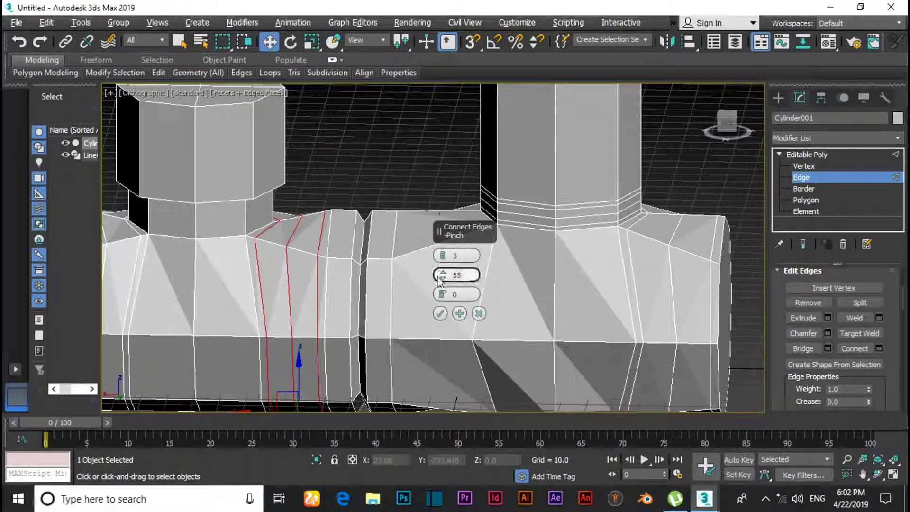
pyautogui.click(440, 314)
# - Ring-select the vertical edges of the handle's wide octagonal cap, and connect them with 3 segments, pinch 80 and slide 0
pyautogui.keyDown('alt'); pyautogui.moveTo(237, 265); pyautogui.dragTo(179, 255, button='middle'); pyautogui.keyUp('alt')
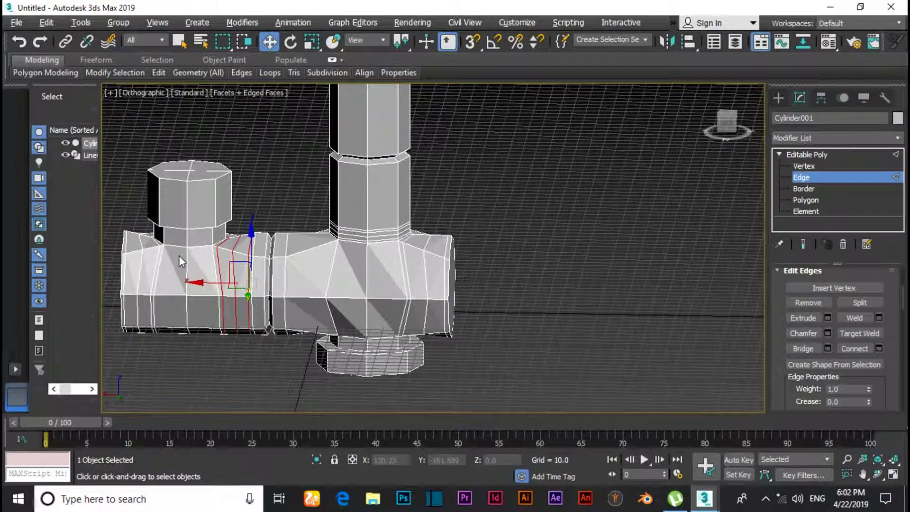
pyautogui.scroll(5, 180, 255)
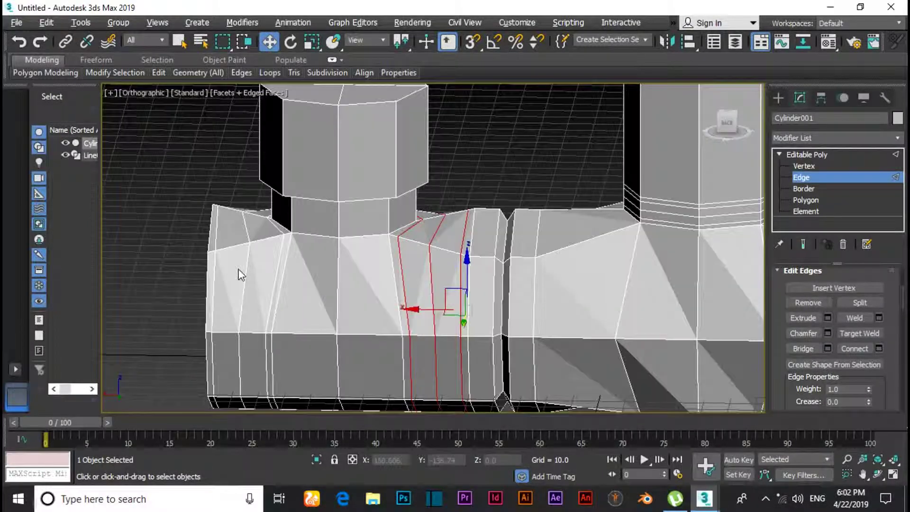
pyautogui.moveTo(338, 245); pyautogui.dragTo(338, 292, button='middle')
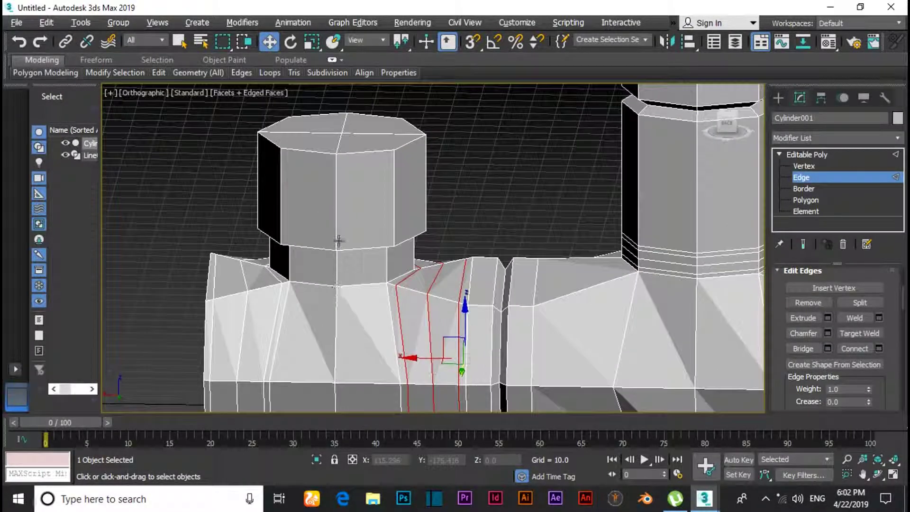
pyautogui.click(338, 225)
pyautogui.hotkey('alt', 'r')
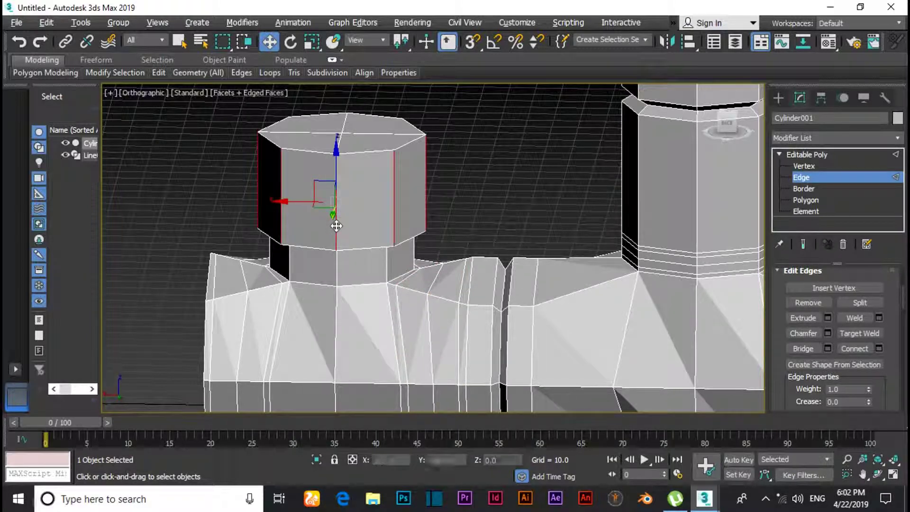
pyautogui.rightClick(336, 225)
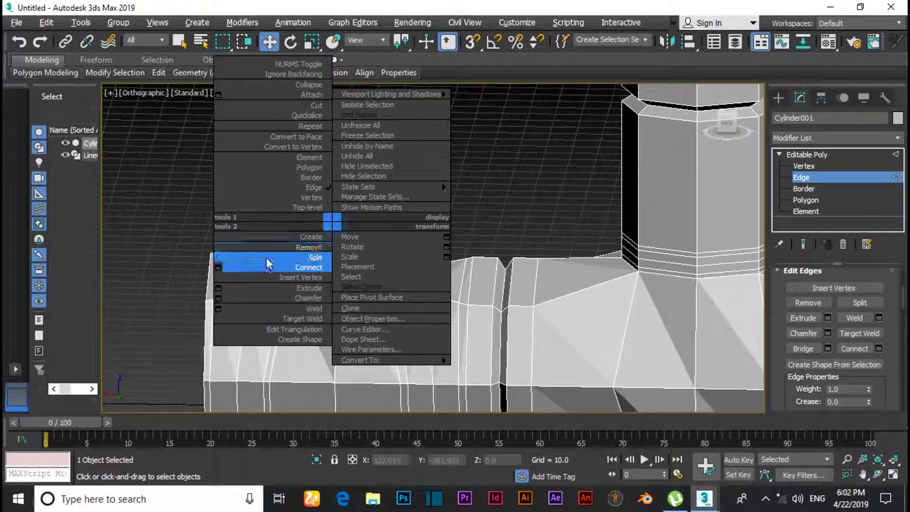
pyautogui.click(218, 268)
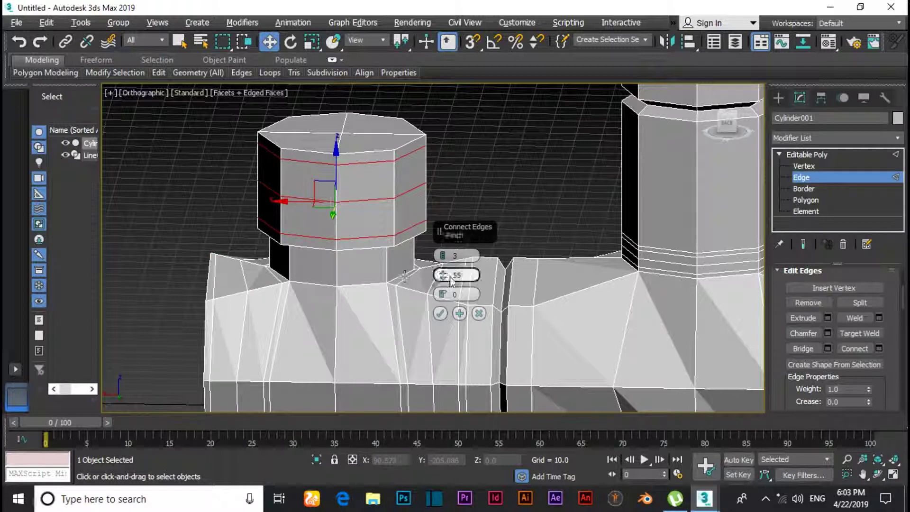
pyautogui.moveTo(443, 275); pyautogui.dragTo(444, 220)
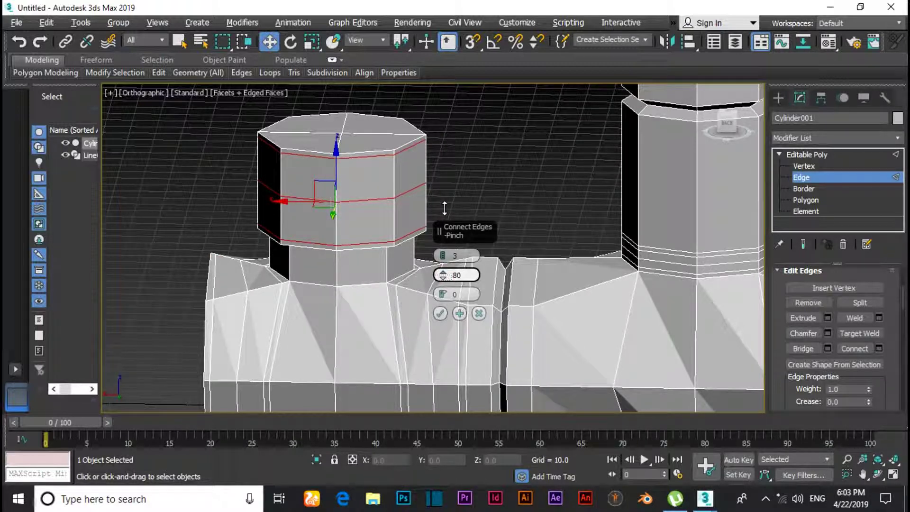
pyautogui.click(440, 312)
# - Connect the ring of vertical edges on the octagonal outlet below the body with 3 segments, pinch 66 and slide 0, and clear the selection
pyautogui.scroll(-1, 505, 222)
pyautogui.scroll(-1, 579, 274)
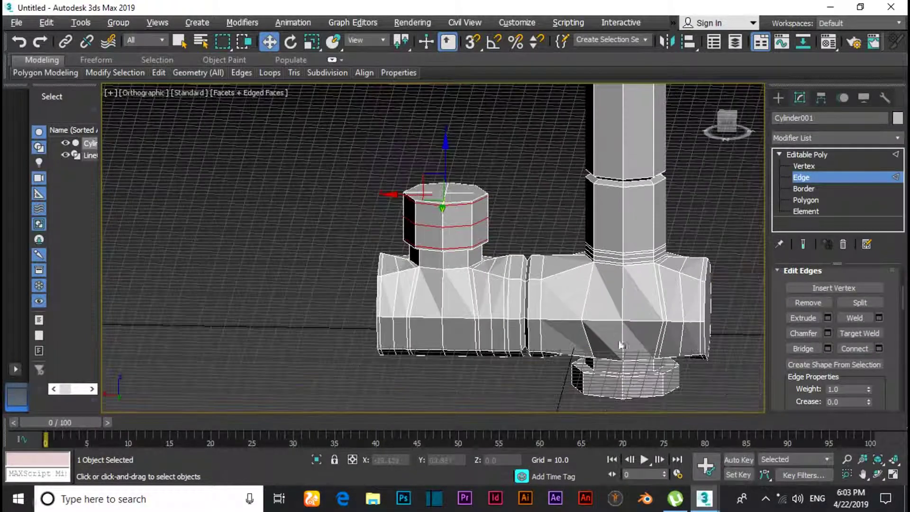
pyautogui.scroll(-1, 637, 370)
pyautogui.moveTo(637, 370)
pyautogui.keyDown('alt'); pyautogui.mouseDown(button='middle')
pyautogui.moveTo(619, 314)
pyautogui.moveTo(626, 381)
pyautogui.mouseUp(button='middle'); pyautogui.keyUp('alt')
pyautogui.click(619, 376)
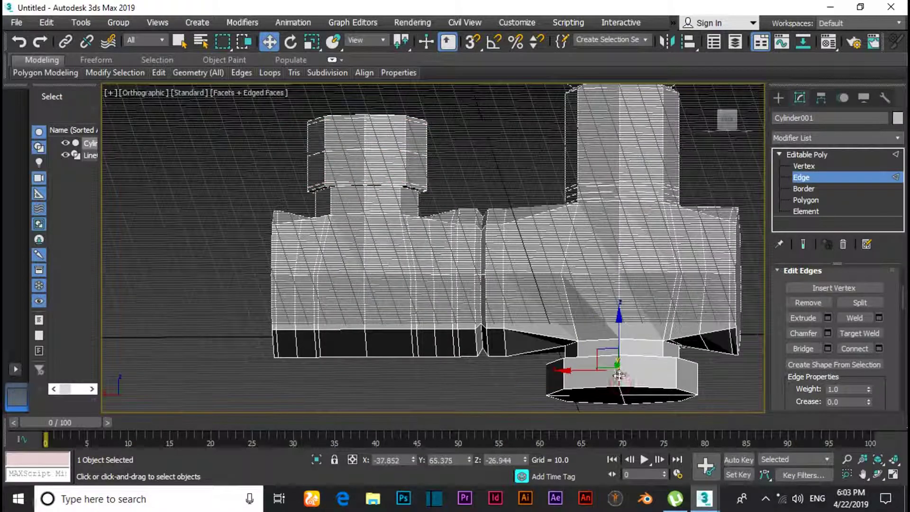
pyautogui.rightClick(619, 376)
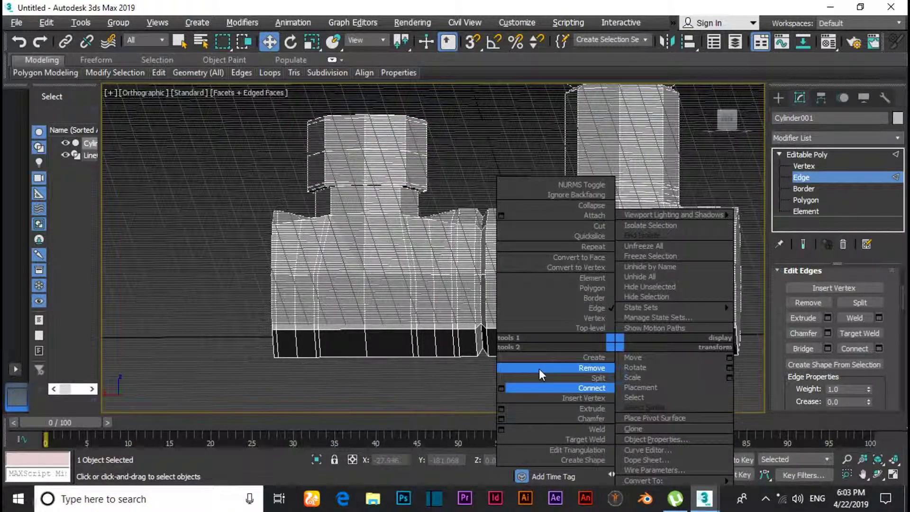
pyautogui.click(501, 388)
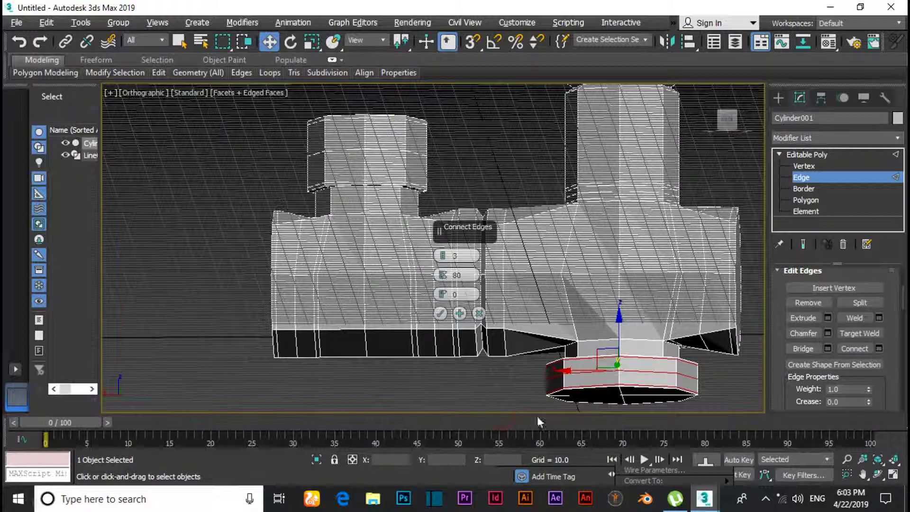
pyautogui.moveTo(444, 274); pyautogui.dragTo(457, 313)
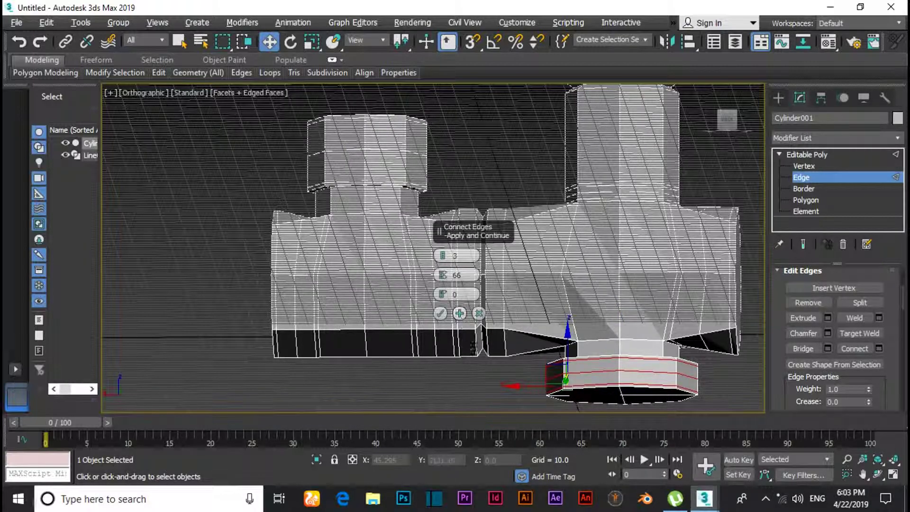
pyautogui.click(440, 313)
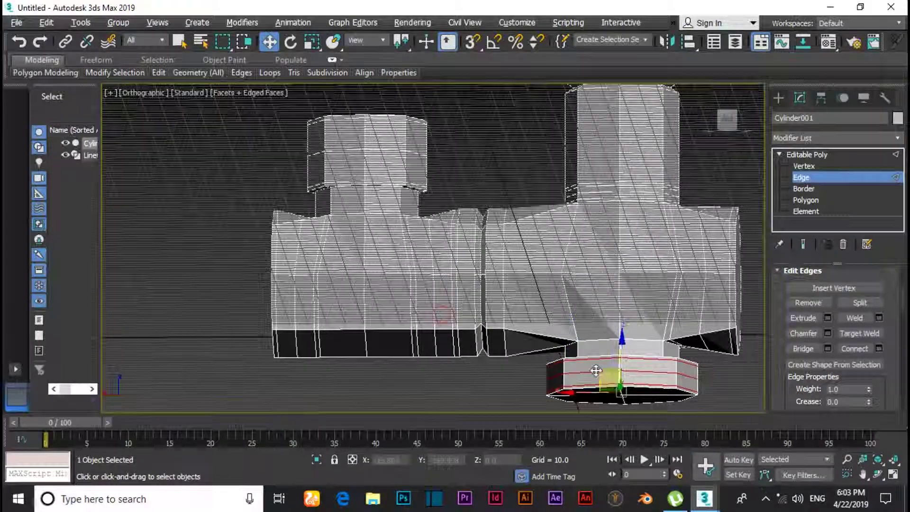
pyautogui.scroll(4, 593, 371)
pyautogui.click(473, 388)
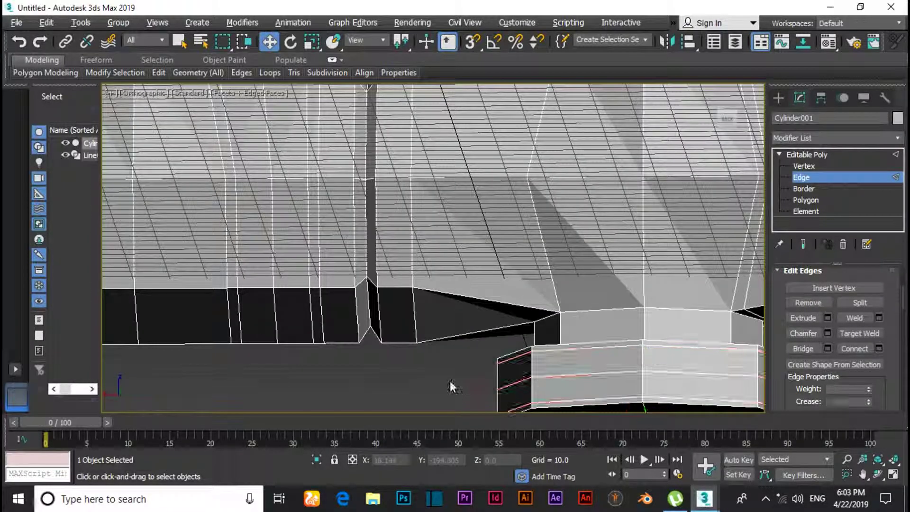
# - Ring-select the short vertical edges of the neck above the lower outlet, and connect them with 3 segments, pinch 64 and slide 0
pyautogui.click(646, 329)
pyautogui.keyDown('alt'); pyautogui.moveTo(489, 369); pyautogui.dragTo(492, 385, button='middle'); pyautogui.keyUp('alt')
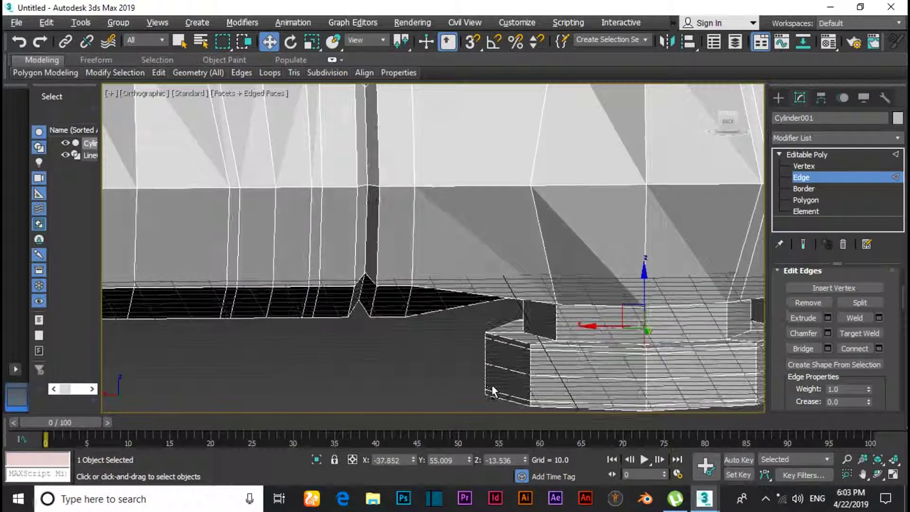
pyautogui.hotkey('alt', 'r')
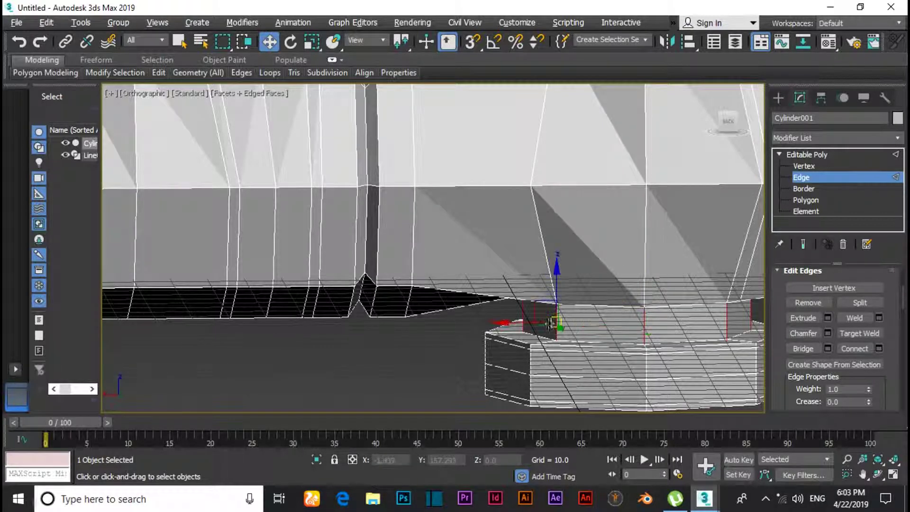
pyautogui.click(647, 325)
pyautogui.click(554, 322)
pyautogui.click(647, 322)
pyautogui.rightClick(678, 320)
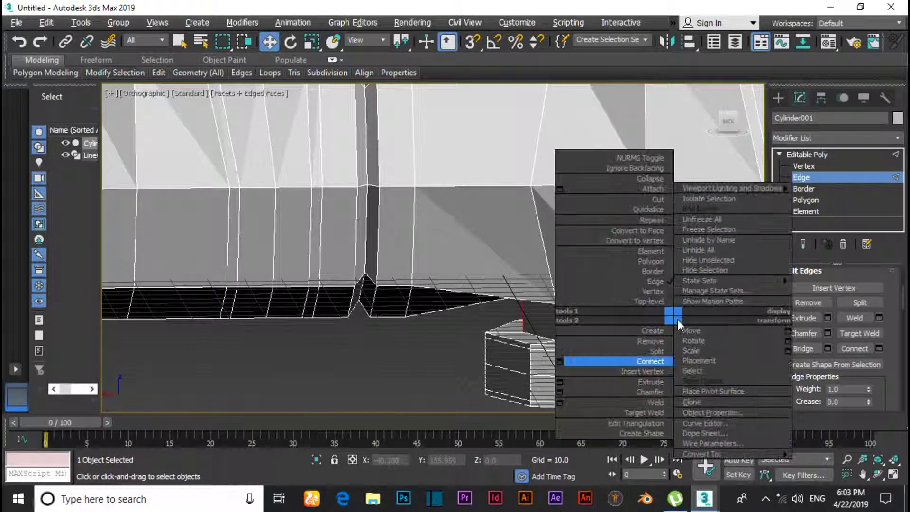
pyautogui.click(559, 361)
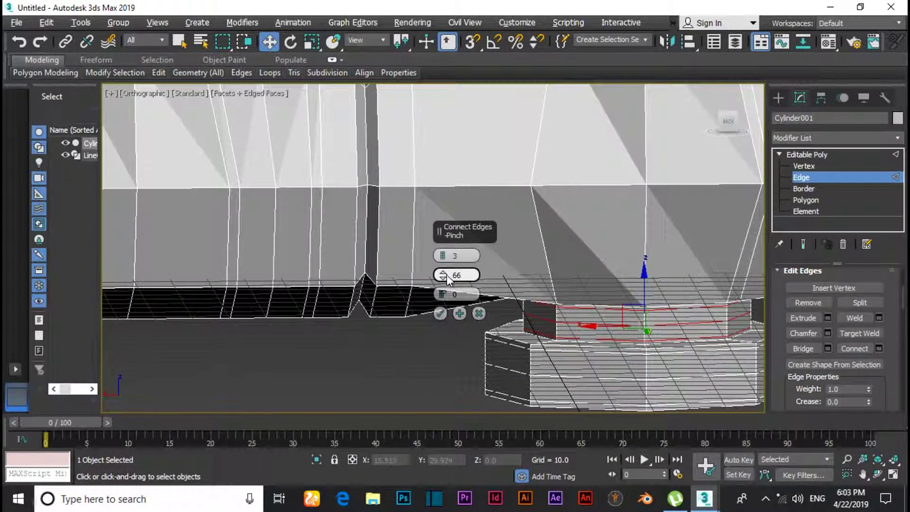
pyautogui.keyDown('alt'); pyautogui.moveTo(616, 304); pyautogui.dragTo(619, 334, button='middle'); pyautogui.keyUp('alt')
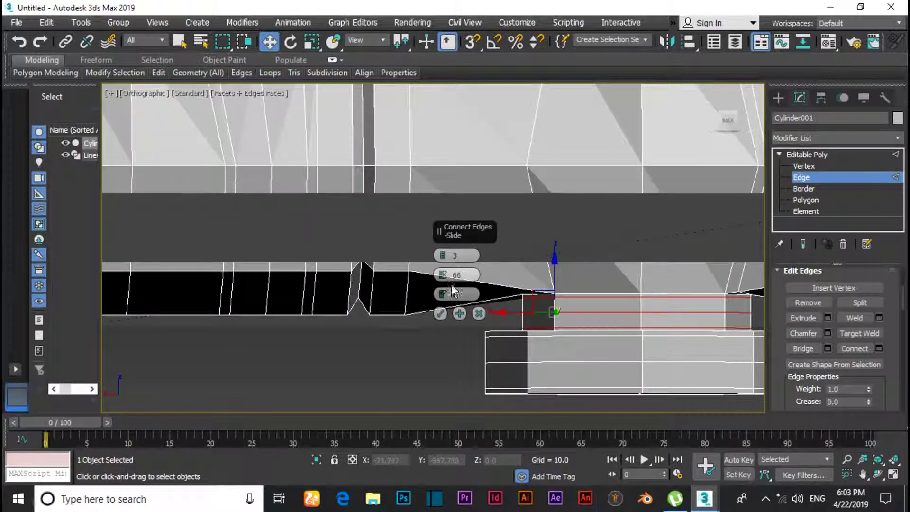
pyautogui.moveTo(444, 275); pyautogui.dragTo(444, 278)
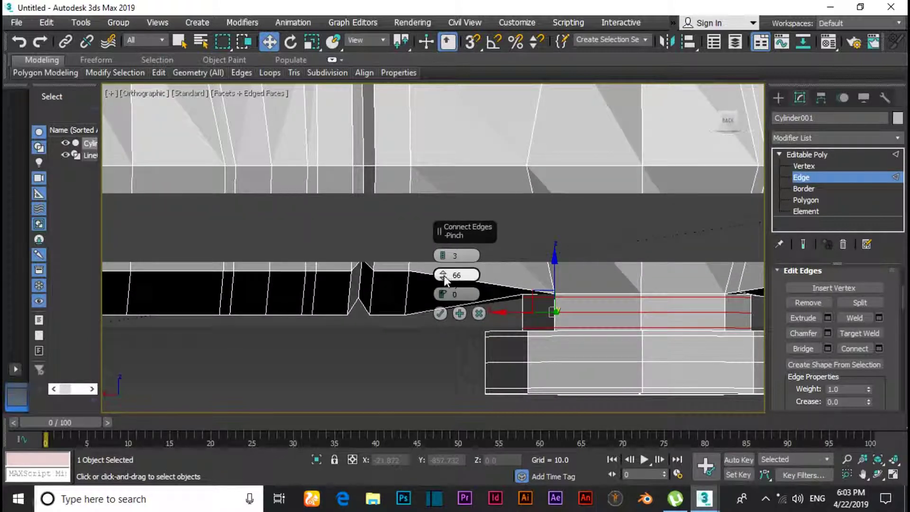
pyautogui.click(440, 314)
# - Connect the ring of vertical edges on the spout's tip below the groove with 3 segments, pinch 64 and slide 0, and clear the selection
pyautogui.scroll(-5, 446, 348)
pyautogui.keyDown('alt'); pyautogui.moveTo(535, 215); pyautogui.dragTo(360, 223, button='middle'); pyautogui.keyUp('alt')
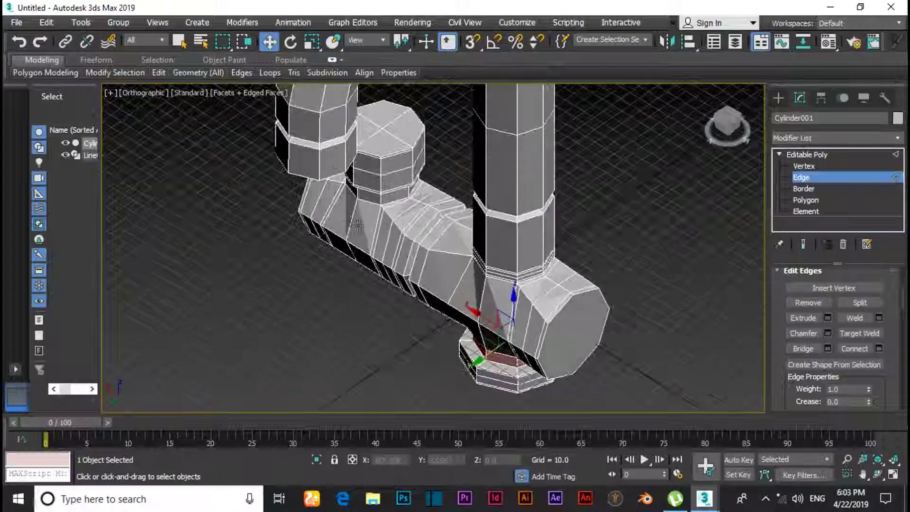
pyautogui.click(321, 167)
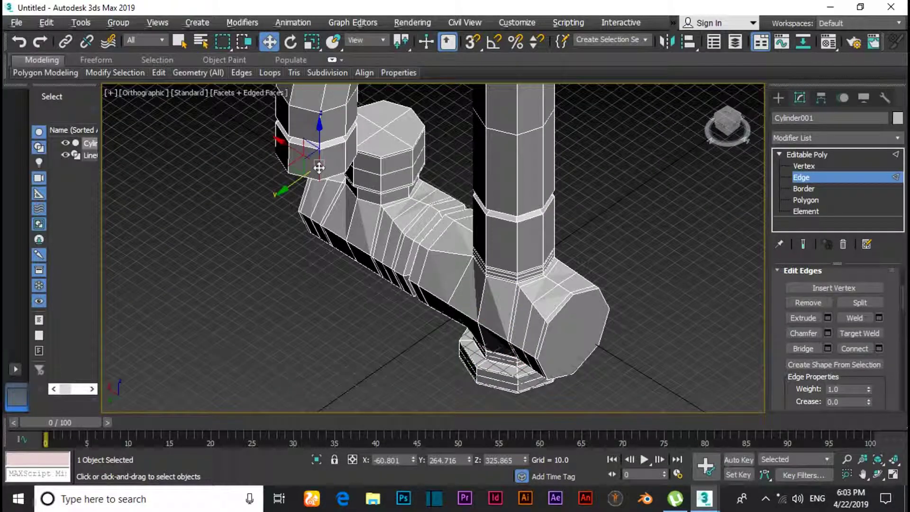
pyautogui.keyDown('shift'); pyautogui.click(319, 167); pyautogui.keyUp('shift')
pyautogui.rightClick(319, 168)
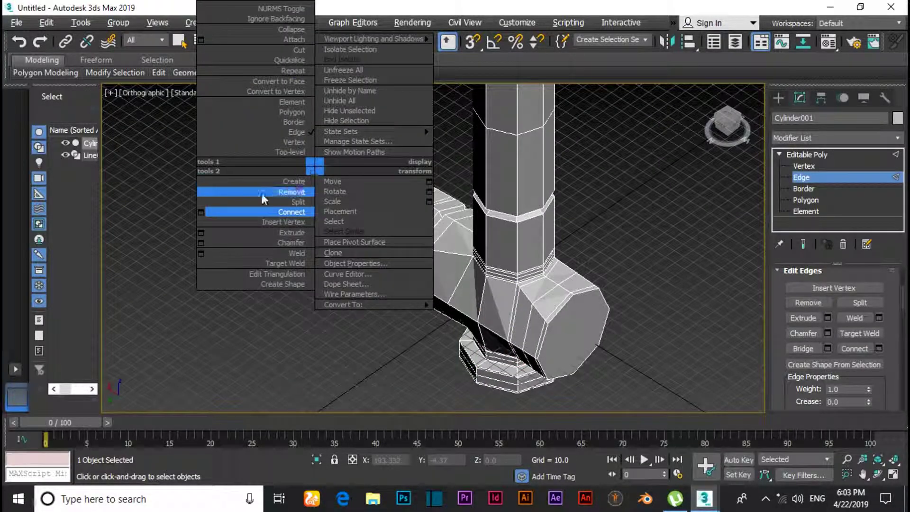
pyautogui.hotkey('ctrl', 'shift', 'e')
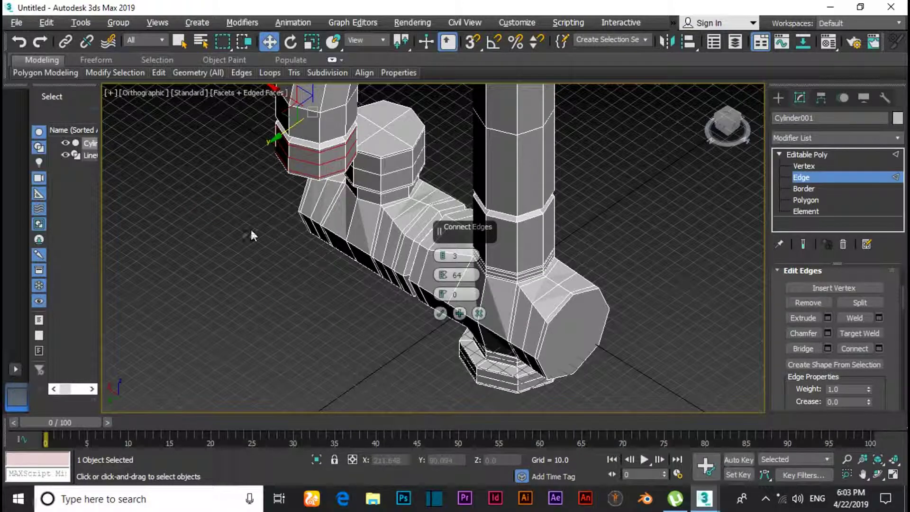
pyautogui.click(440, 313)
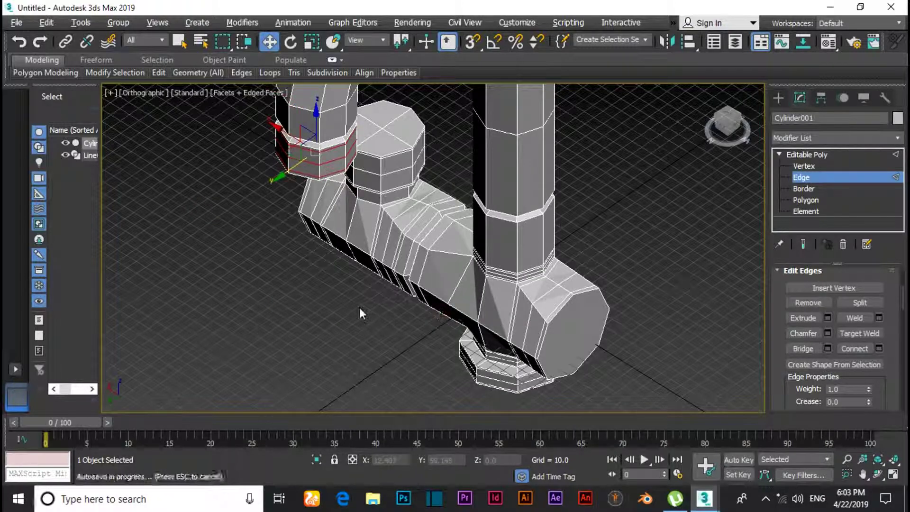
pyautogui.scroll(-3, 401, 290)
pyautogui.keyDown('alt'); pyautogui.moveTo(401, 290); pyautogui.dragTo(572, 264, button='middle'); pyautogui.keyUp('alt')
pyautogui.click(583, 259)
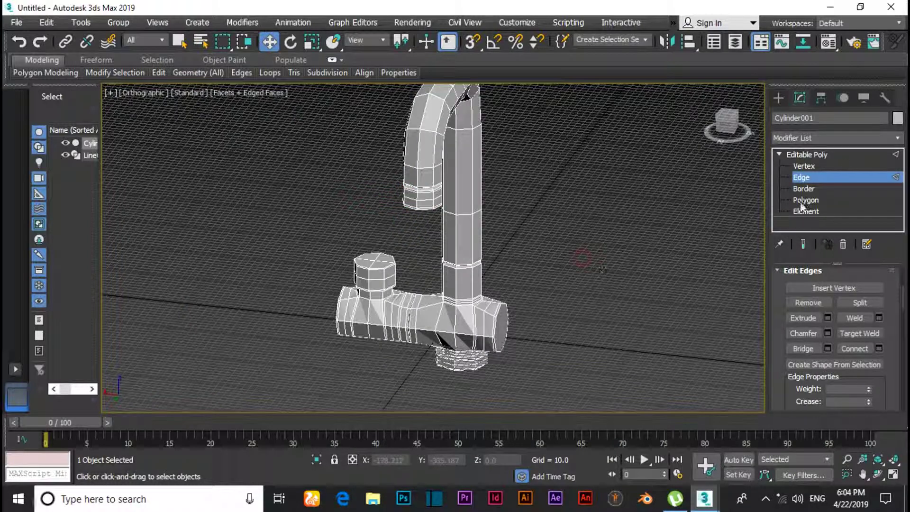
# - Leave edge editing and apply a TurboSmooth modifier to the whole faucet
pyautogui.click(812, 154)
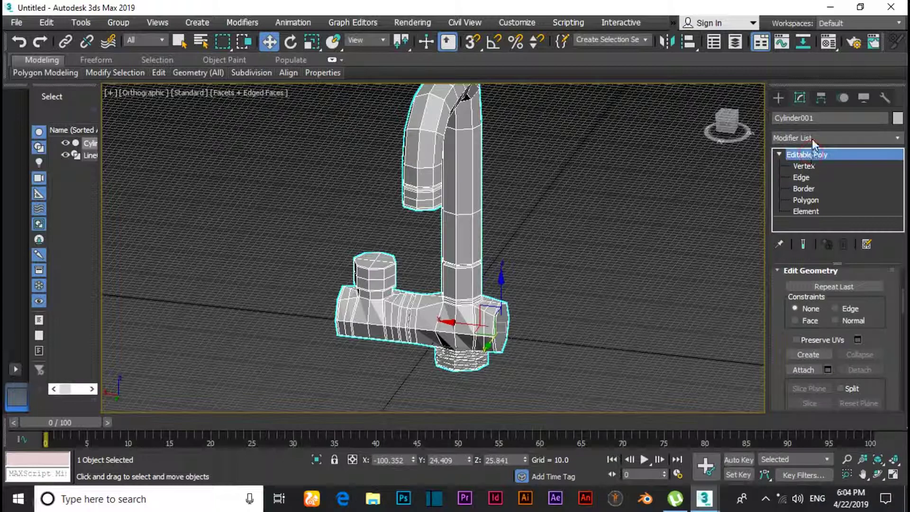
pyautogui.click(812, 139)
pyautogui.press('t')
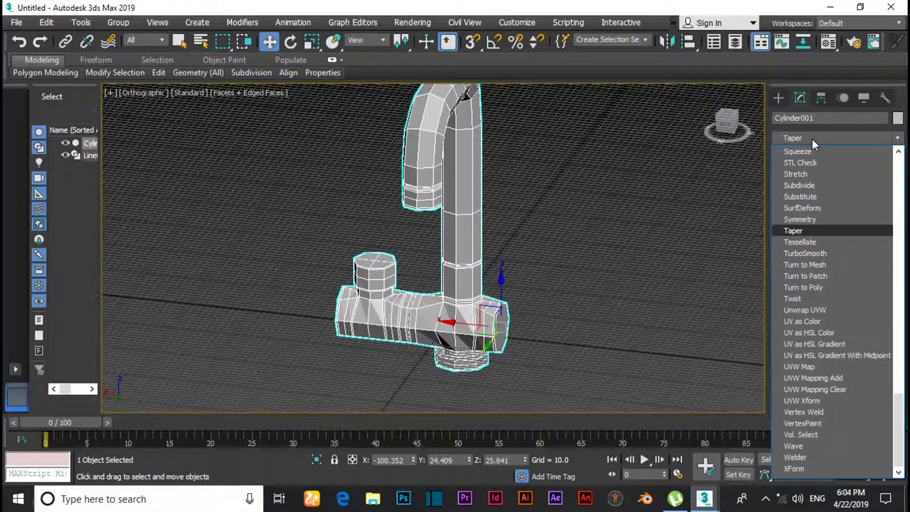
pyautogui.click(810, 254)
# - Set the TurboSmooth iterations to 2
pyautogui.scroll(2, 529, 326)
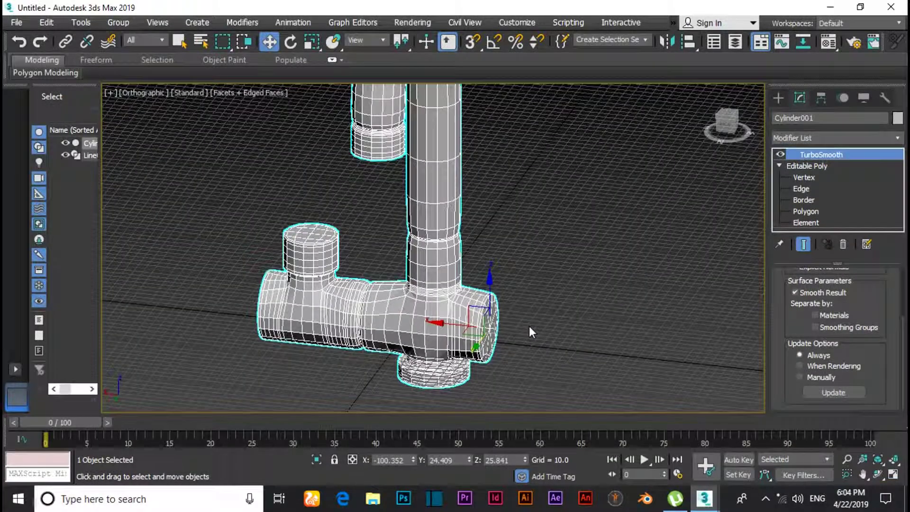
pyautogui.scroll(3, 829, 299)
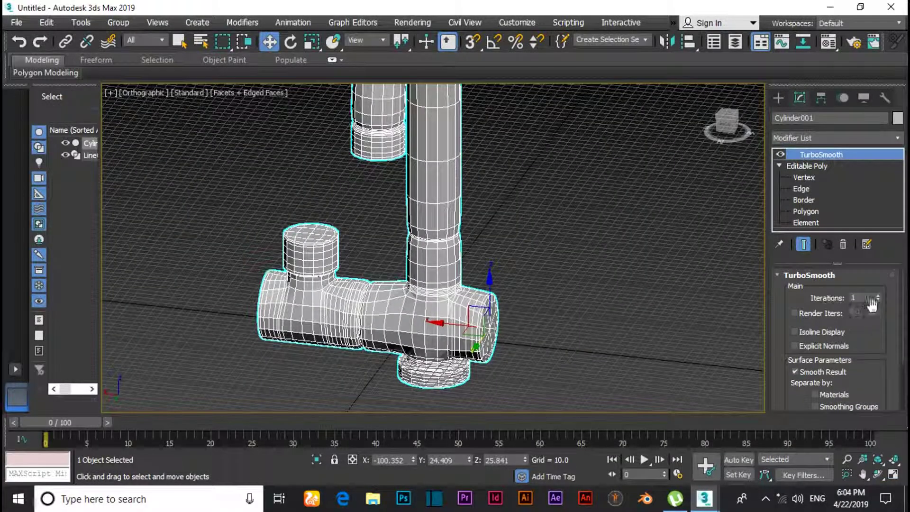
pyautogui.click(878, 299)
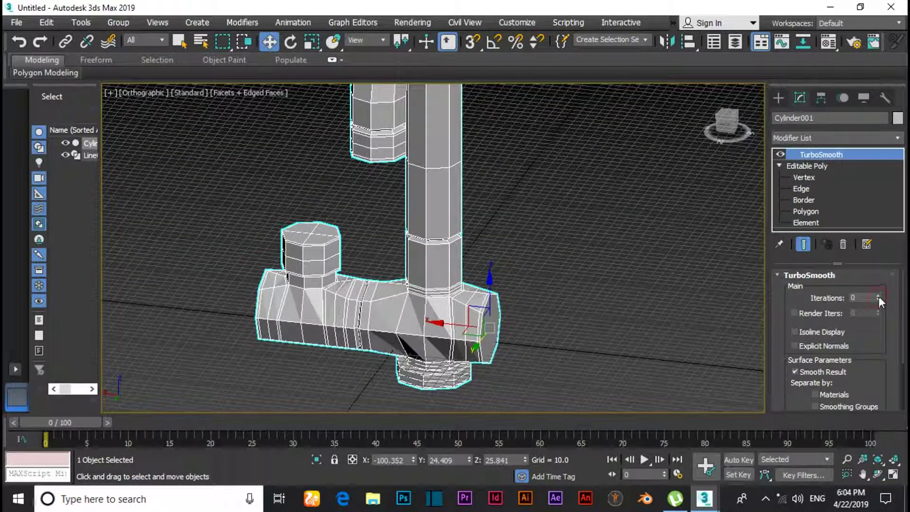
pyautogui.click(879, 295)
pyautogui.click(878, 295)
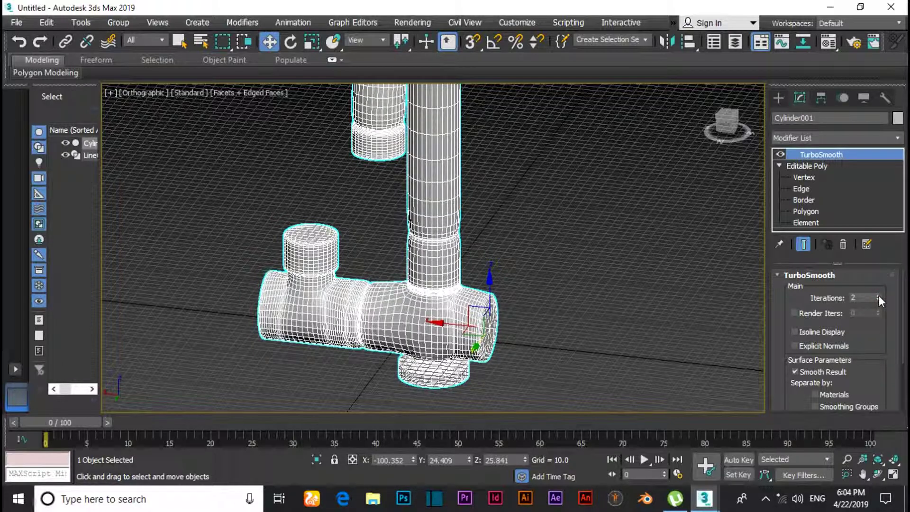
pyautogui.click(879, 295)
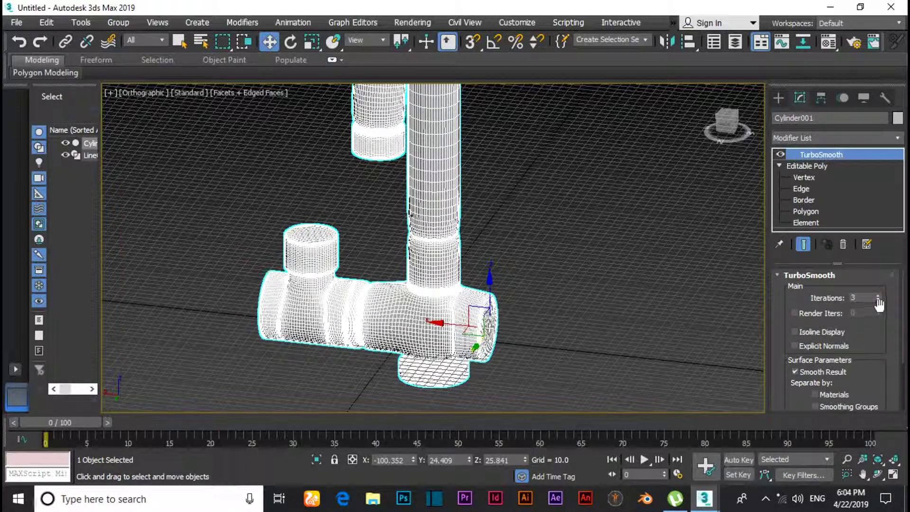
pyautogui.click(878, 299)
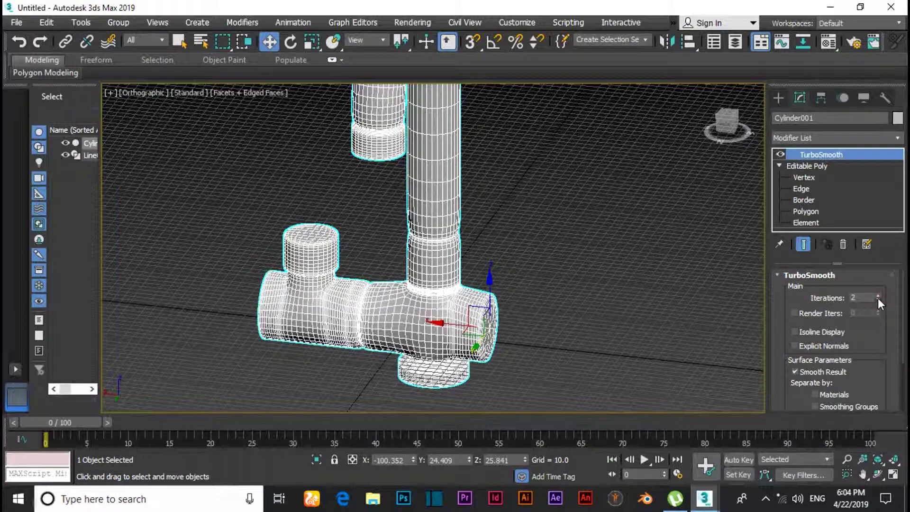
# - Collapse the faucet's entire modifier stack and deselect the object
pyautogui.rightClick(848, 158)
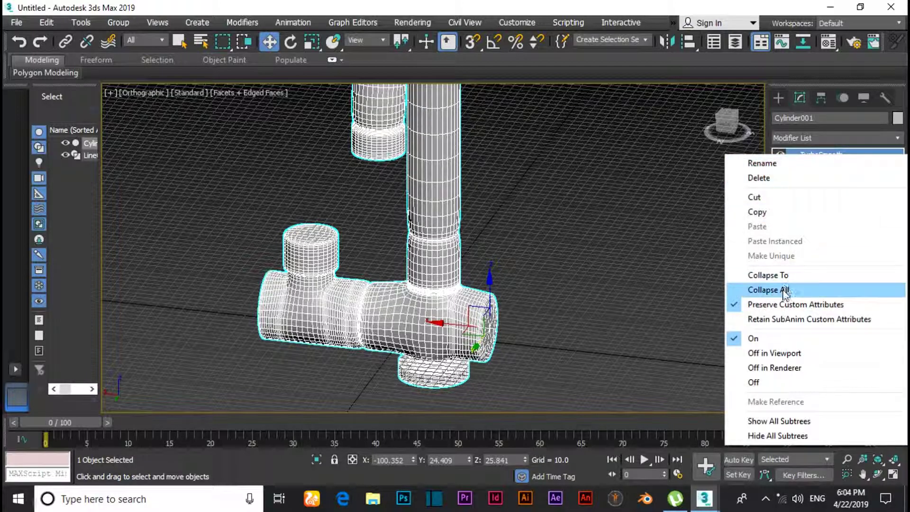
pyautogui.click(784, 290)
pyautogui.click(524, 294)
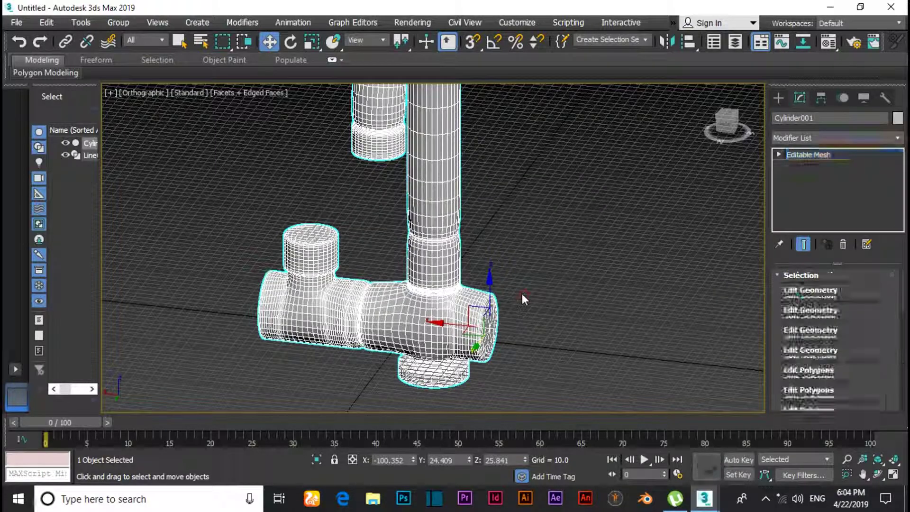
pyautogui.click(612, 294)
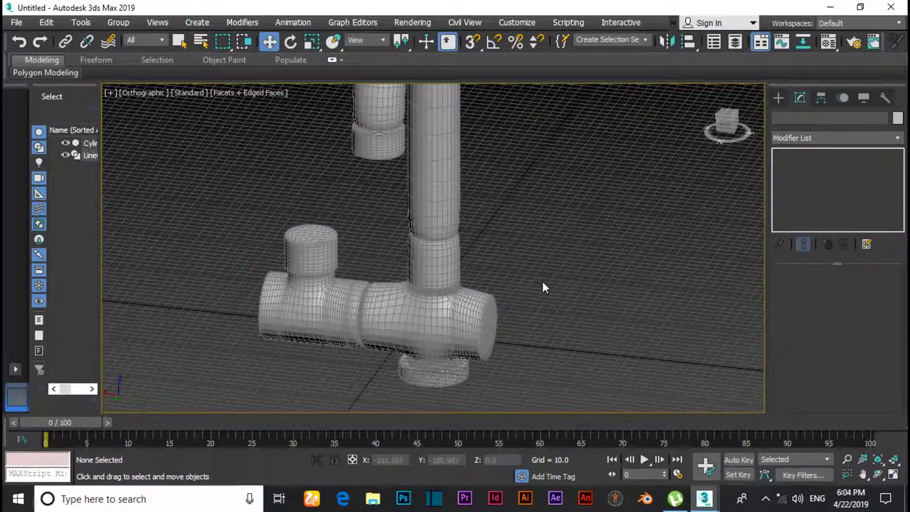
# - Examine the smoothed faucet's body, handle, spout and lower outlet from several sides
pyautogui.keyDown('alt'); pyautogui.moveTo(547, 284); pyautogui.dragTo(470, 306, button='middle'); pyautogui.keyUp('alt')
pyautogui.scroll(5, 474, 301)
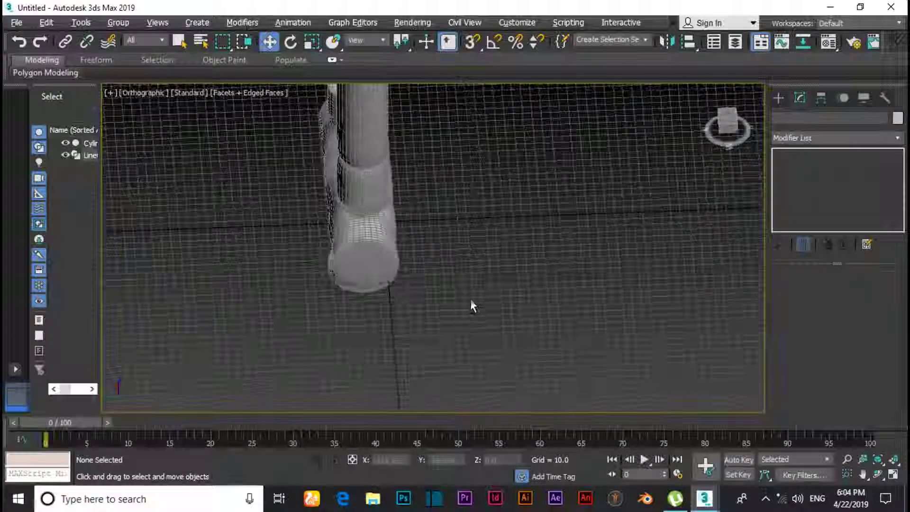
pyautogui.scroll(-5, 471, 300)
pyautogui.scroll(5, 431, 290)
pyautogui.keyDown('alt'); pyautogui.moveTo(405, 292); pyautogui.dragTo(483, 266, button='middle'); pyautogui.keyUp('alt')
pyautogui.scroll(-4, 500, 265)
pyautogui.scroll(6, 414, 308)
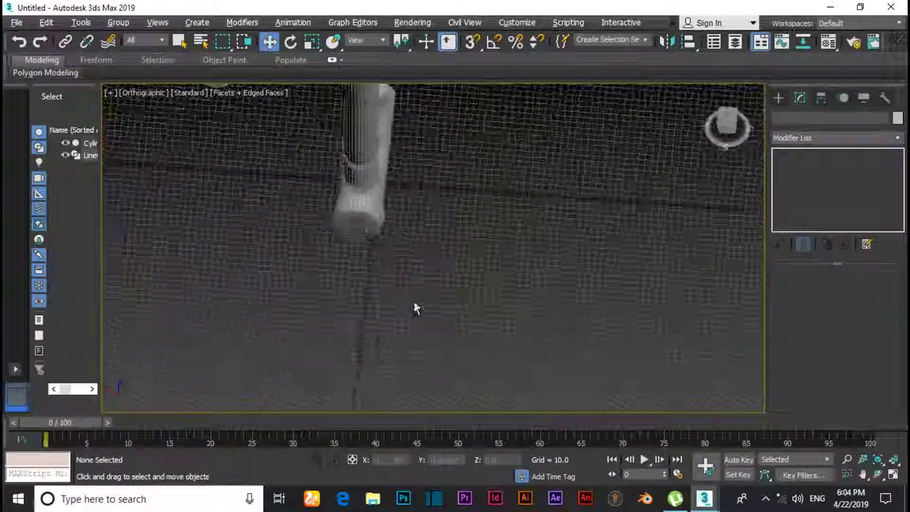
pyautogui.scroll(-3, 414, 307)
pyautogui.keyDown('alt'); pyautogui.moveTo(396, 284); pyautogui.dragTo(536, 251, button='middle'); pyautogui.keyUp('alt')
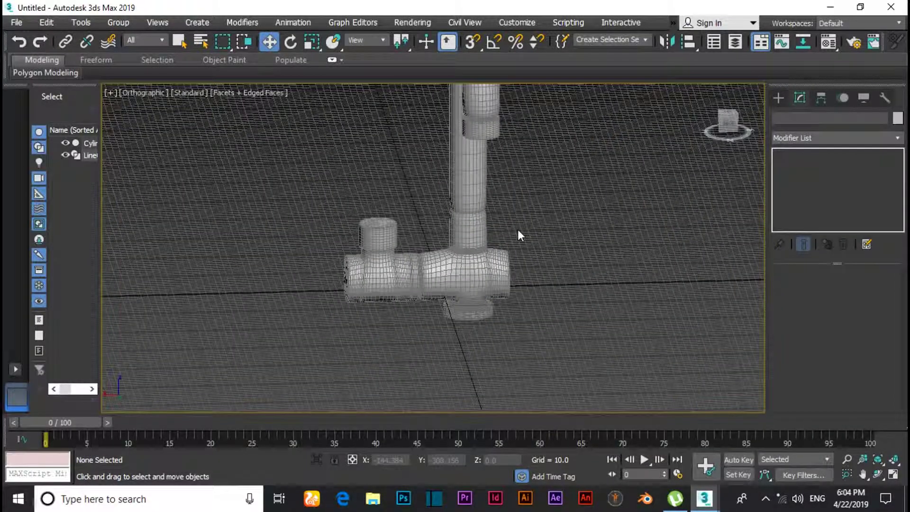
pyautogui.keyDown('alt'); pyautogui.moveTo(516, 220); pyautogui.dragTo(469, 287, button='middle'); pyautogui.keyUp('alt')
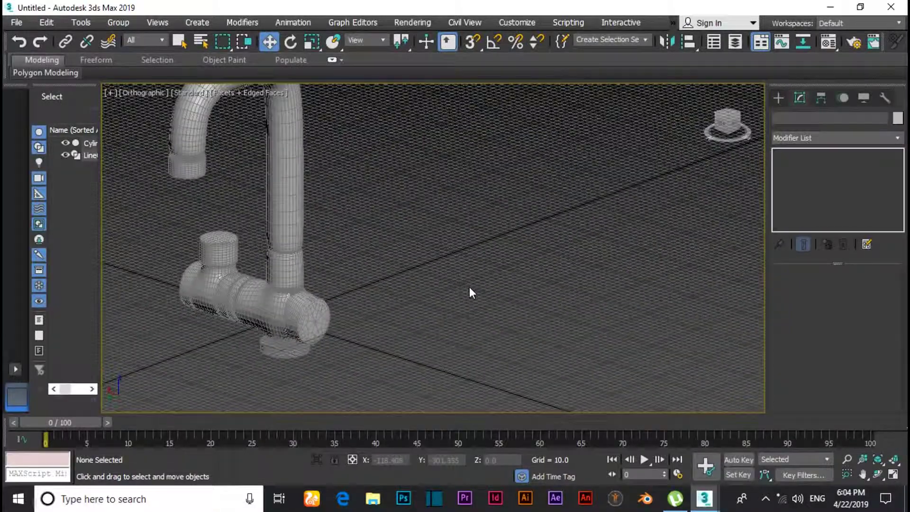